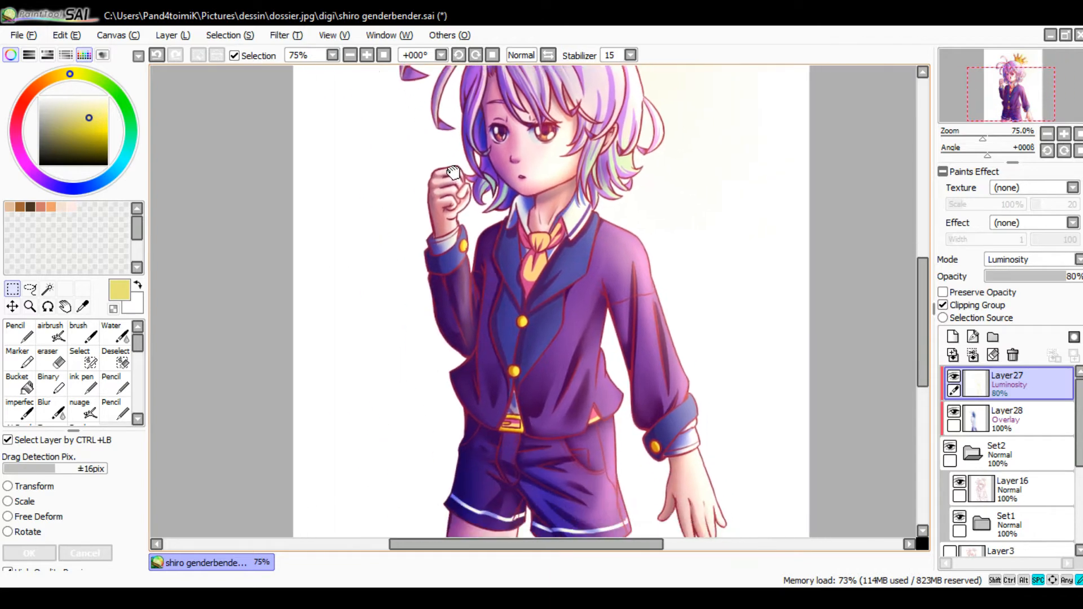
pyautogui.hotkey('ctrl', 'z')
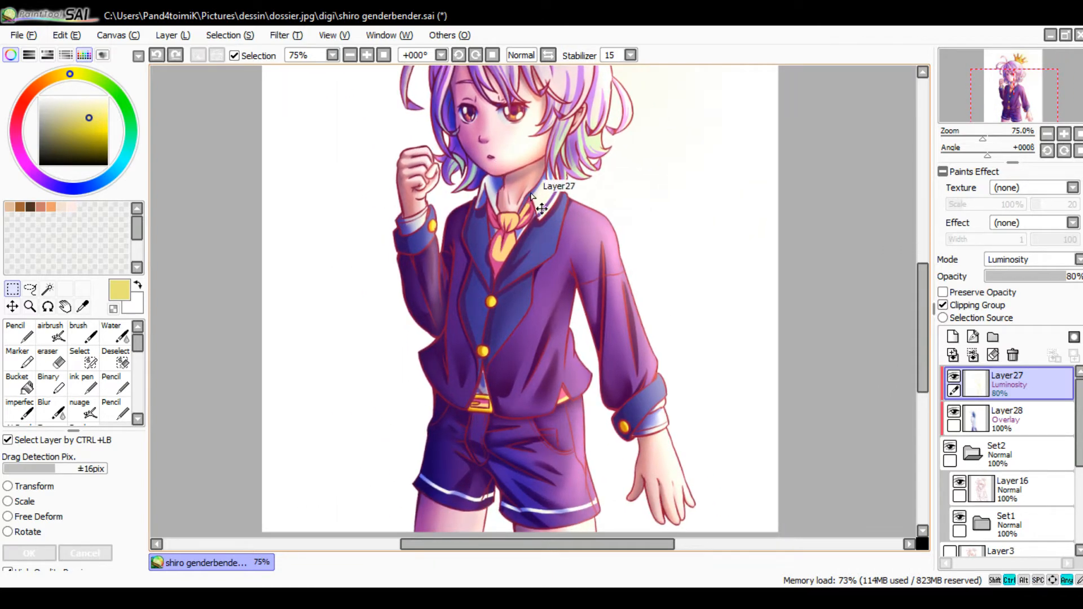
pyautogui.moveTo(529, 192); pyautogui.dragTo(530, 271)
pyautogui.doubleClick(354, 59)
pyautogui.moveTo(463, 198); pyautogui.dragTo(430, 169)
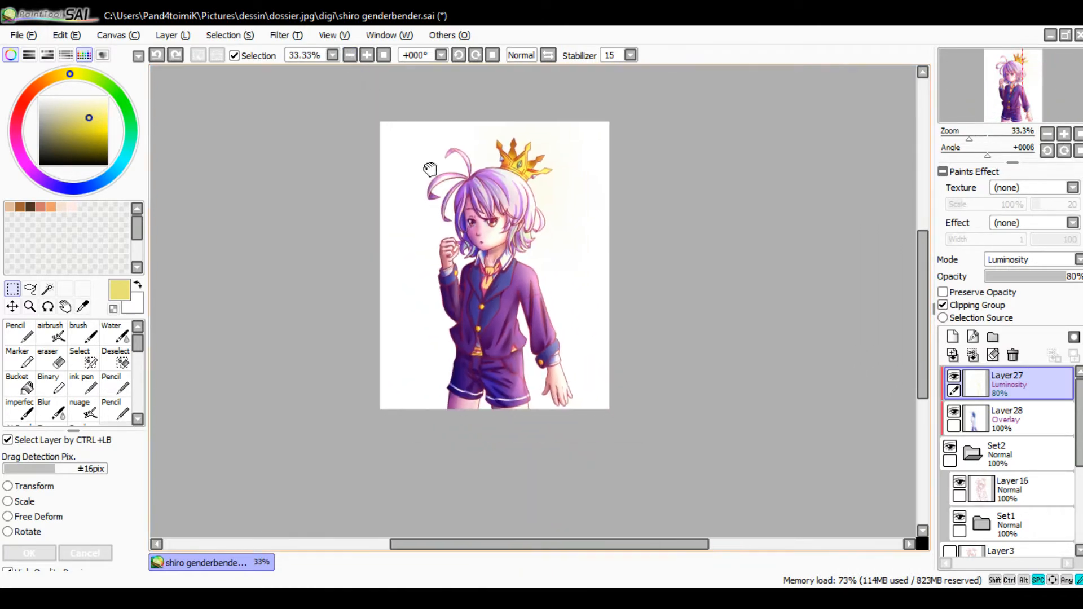
pyautogui.click(367, 55)
pyautogui.moveTo(356, 146); pyautogui.dragTo(366, 187)
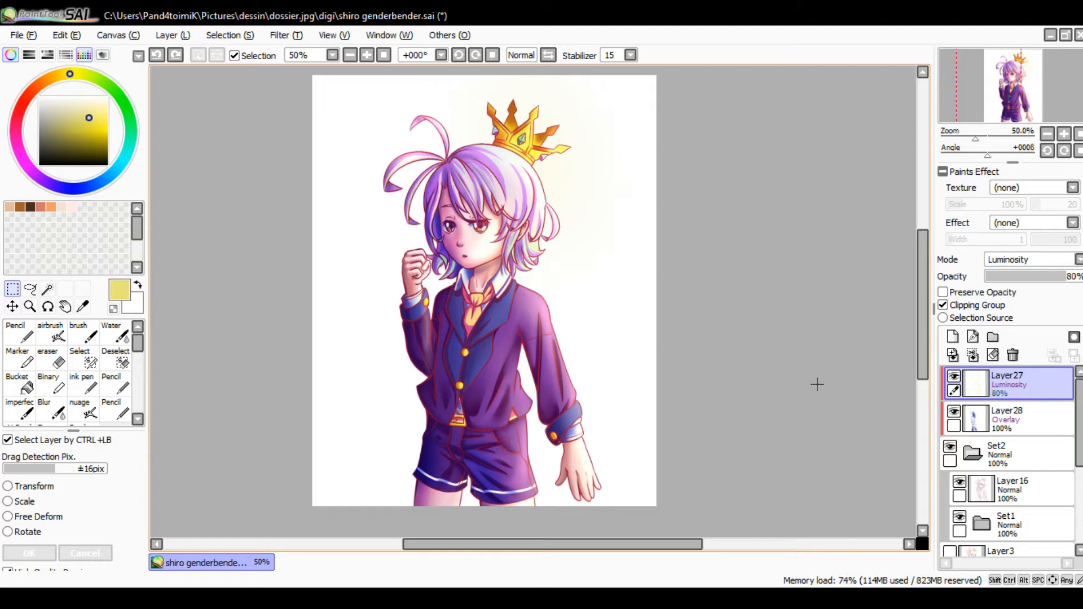
# Hide the Layer28 overlay and Layer27 luminosity layers, and collapse the Set2 folder
pyautogui.keyDown('ctrl'); pyautogui.click(952, 417); pyautogui.keyUp('ctrl')
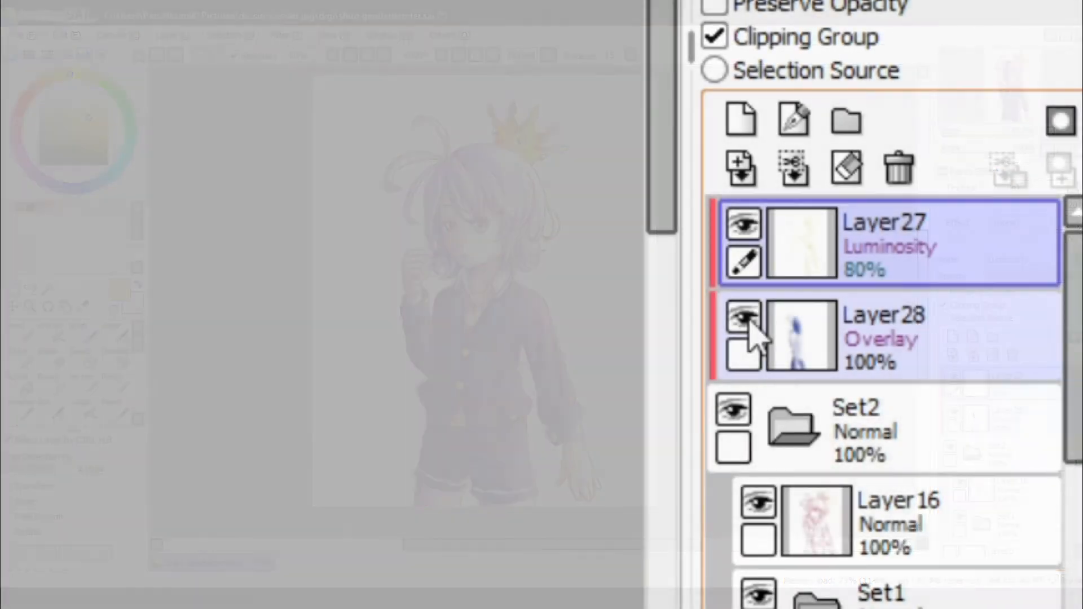
pyautogui.click(746, 322)
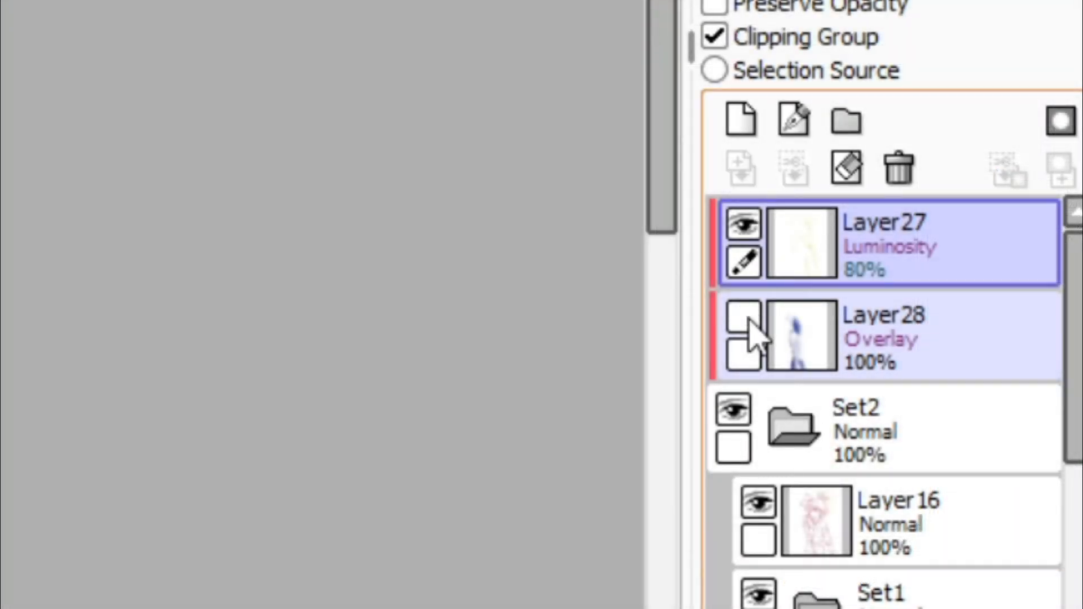
pyautogui.click(755, 241)
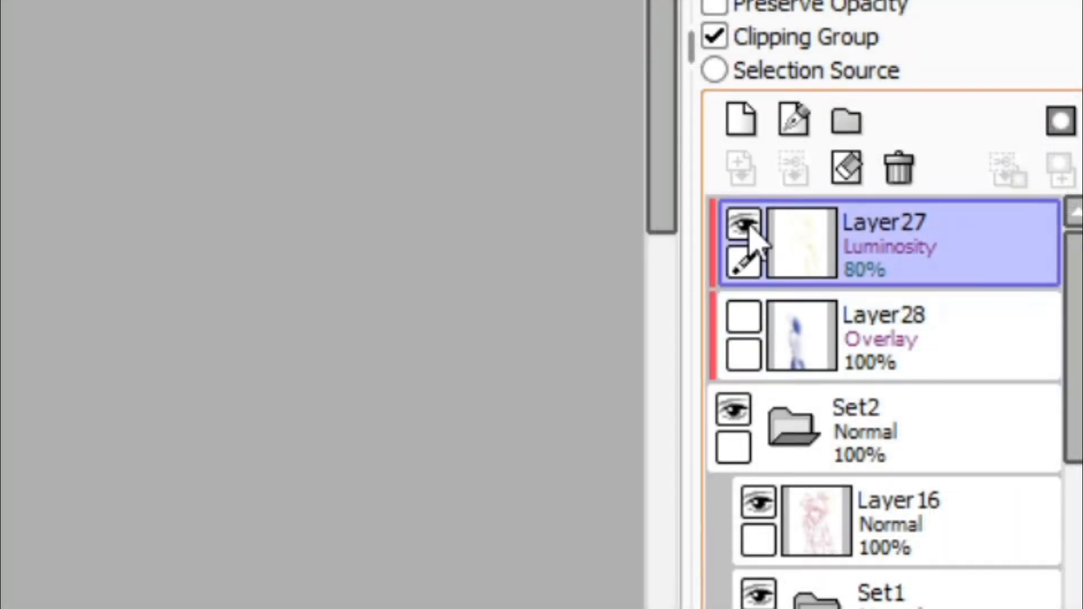
pyautogui.click(744, 224)
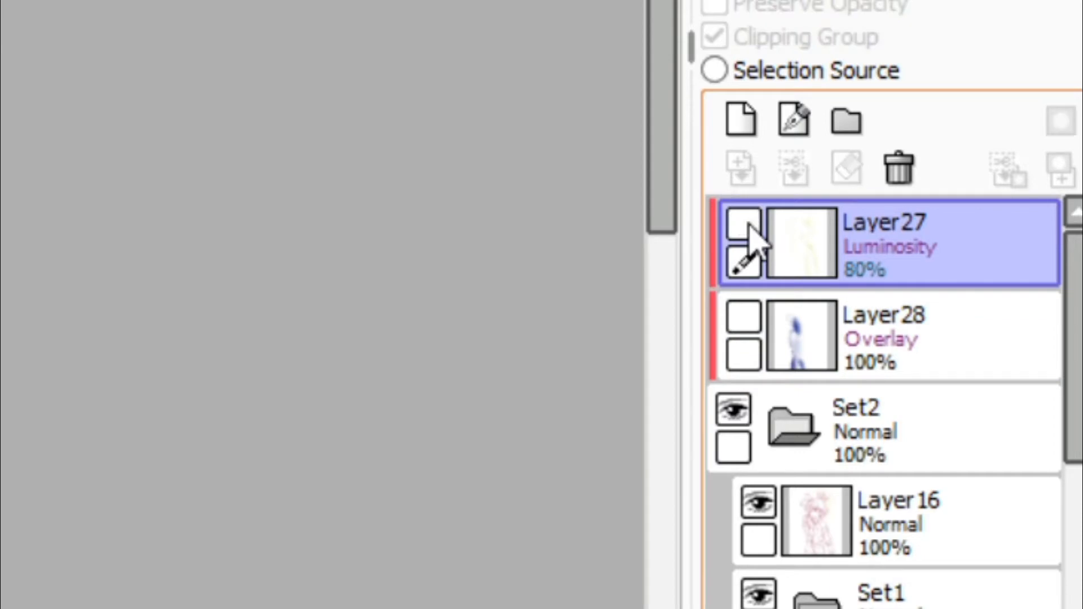
pyautogui.click(811, 433)
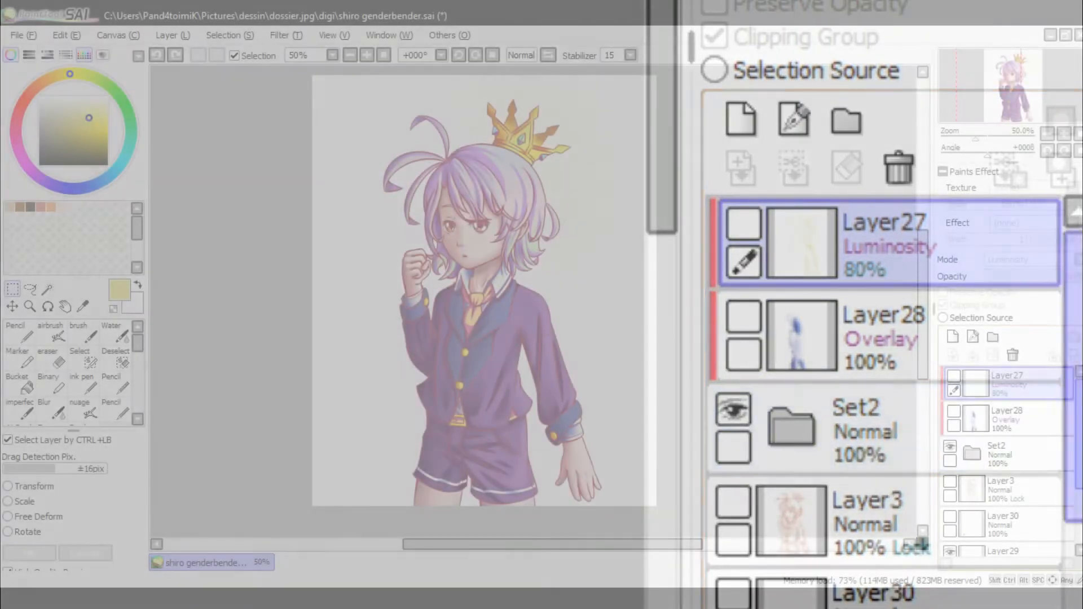
# Expand the Set2 folder and toggle Layer16's visibility to compare the drawing with and without its line art
pyautogui.moveTo(1079, 402); pyautogui.dragTo(1079, 437)
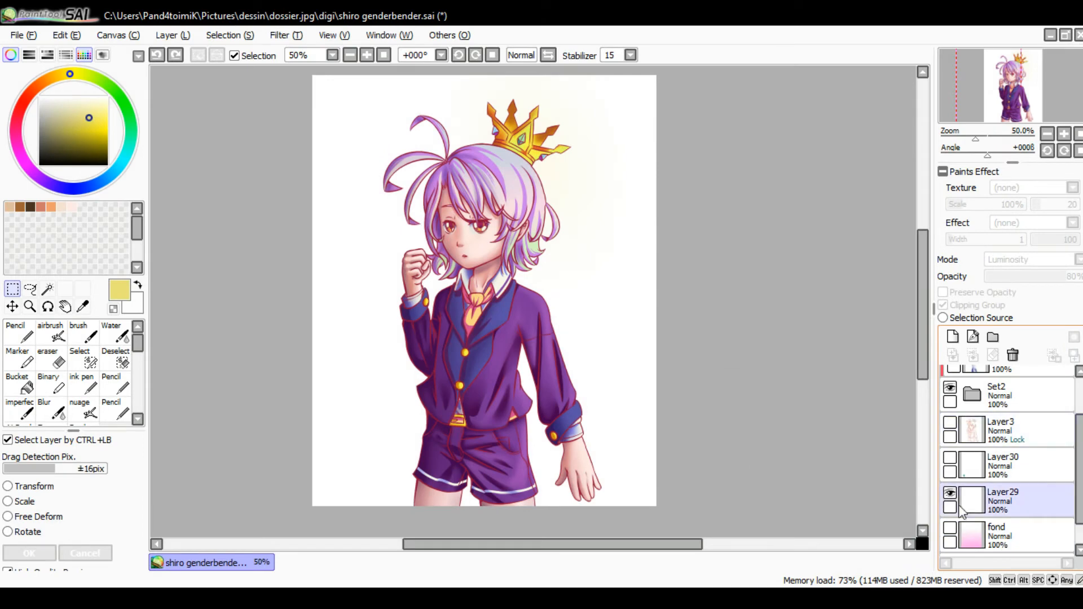
pyautogui.scroll(3, 993, 468)
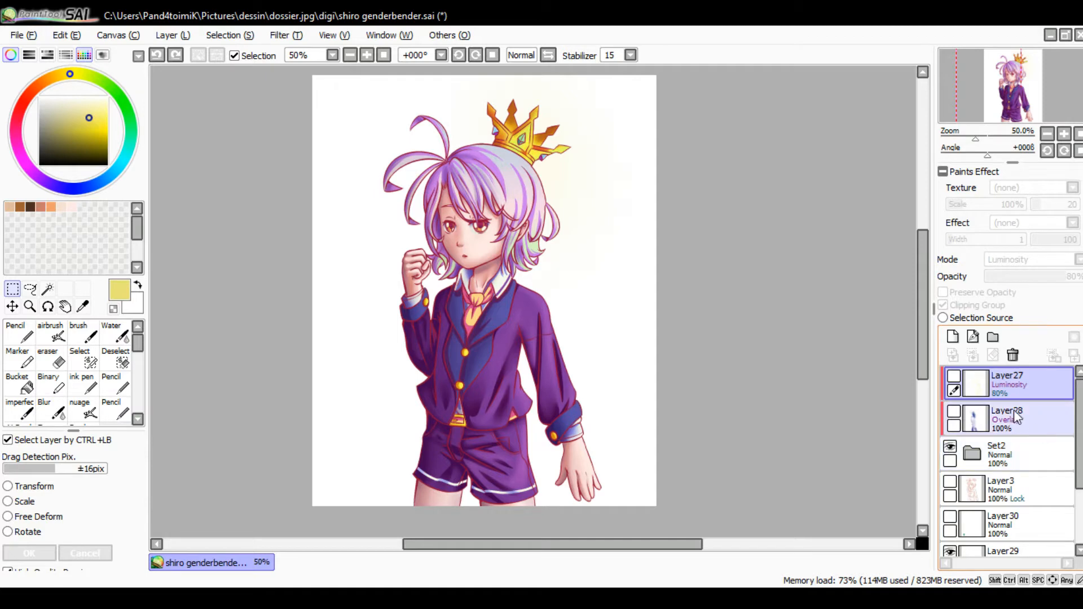
pyautogui.scroll(-2, 1080, 434)
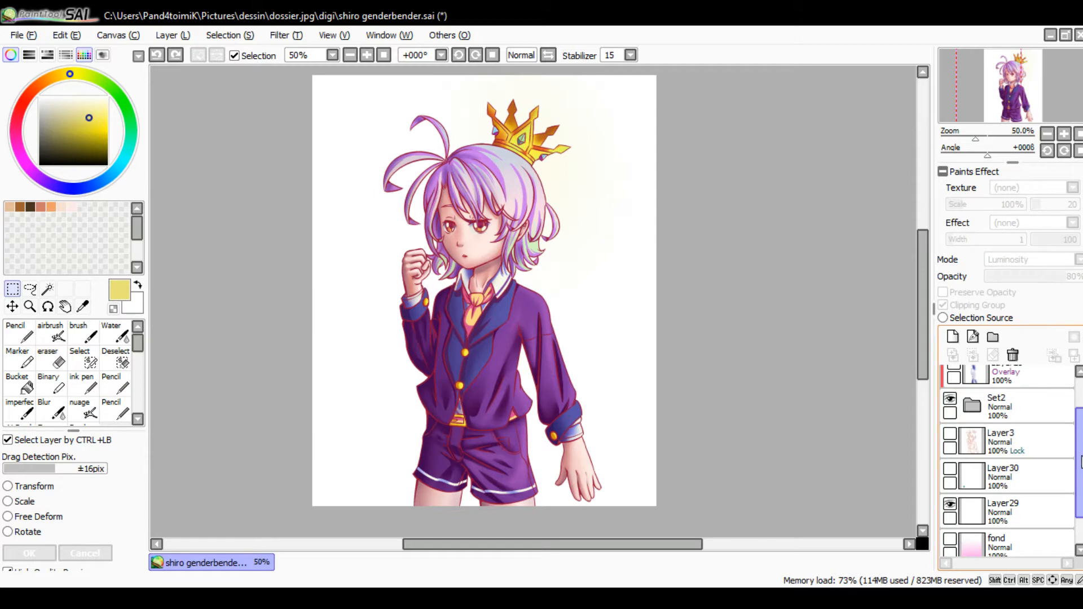
pyautogui.click(985, 429)
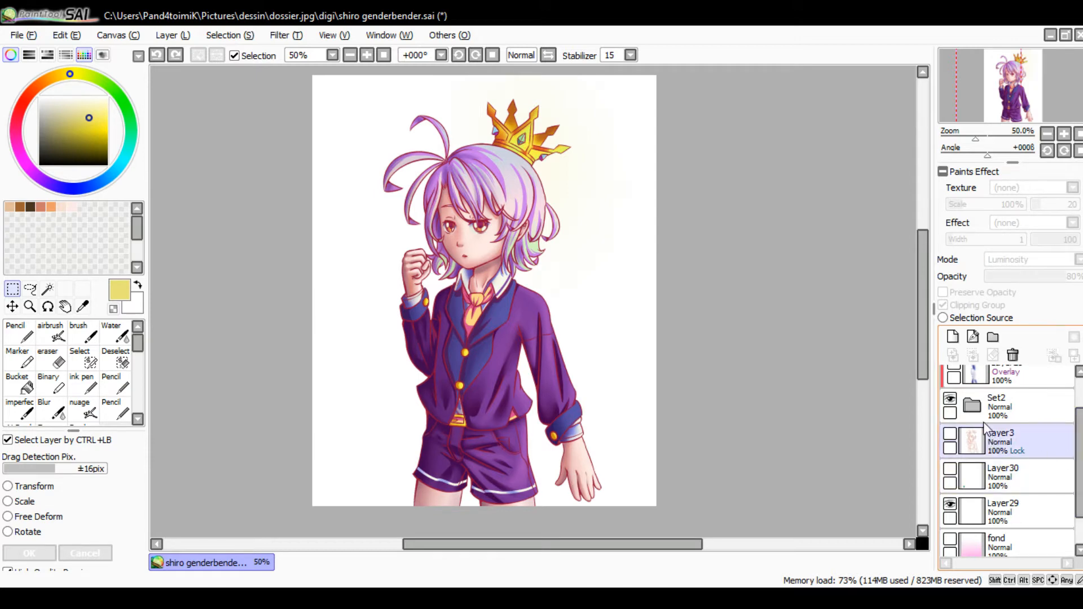
pyautogui.click(977, 413)
pyautogui.click(973, 407)
pyautogui.click(985, 443)
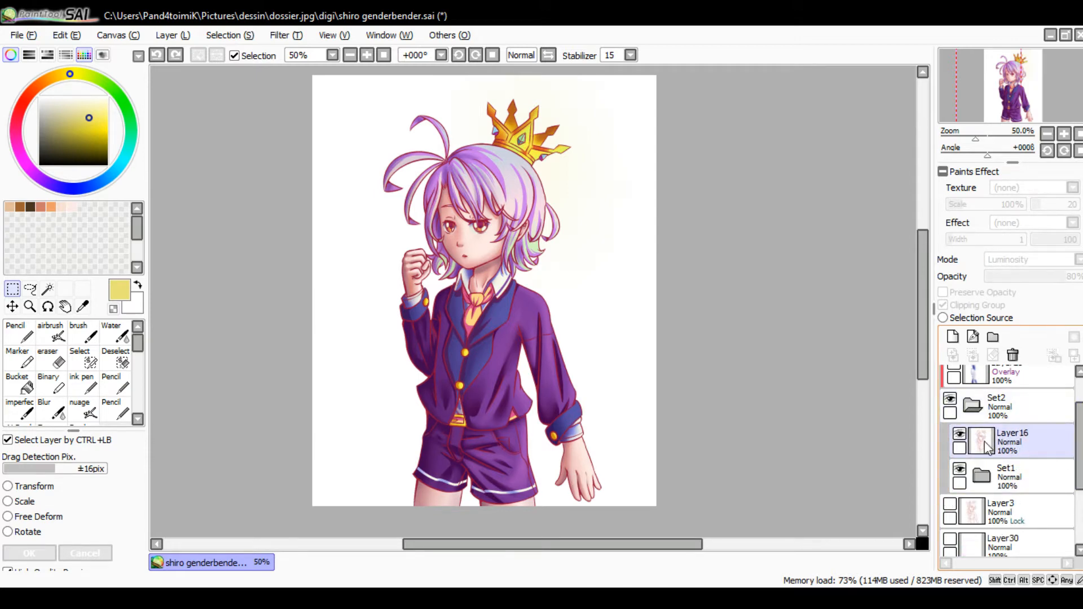
pyautogui.click(958, 436)
pyautogui.click(958, 436)
pyautogui.click(959, 436)
pyautogui.click(959, 436)
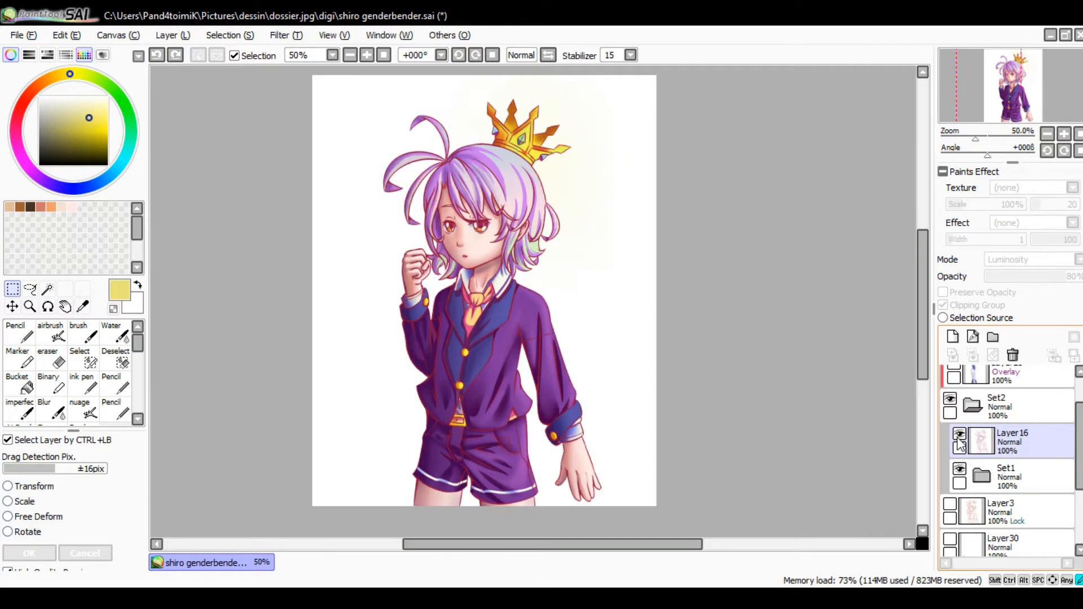
# Toggle the Set1 folder's visibility to compare the bare line art with the coloured drawing
pyautogui.click(959, 468)
pyautogui.click(960, 468)
pyautogui.click(960, 469)
pyautogui.click(960, 469)
pyautogui.click(959, 469)
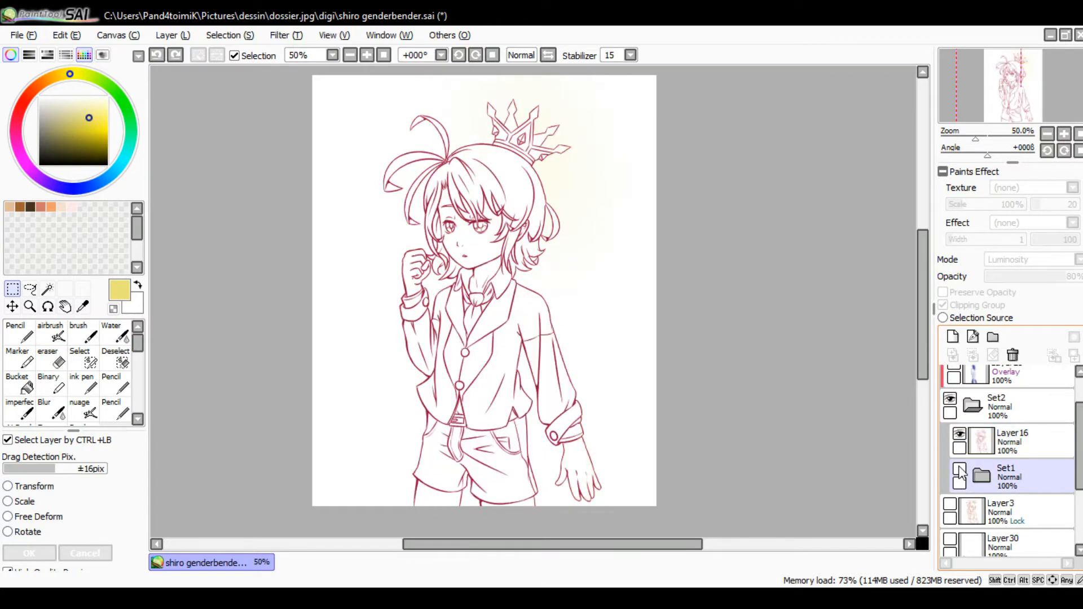
pyautogui.click(959, 469)
# Expand the Set1 folder and toggle the base layer's visibility to examine which areas it colours
pyautogui.click(982, 475)
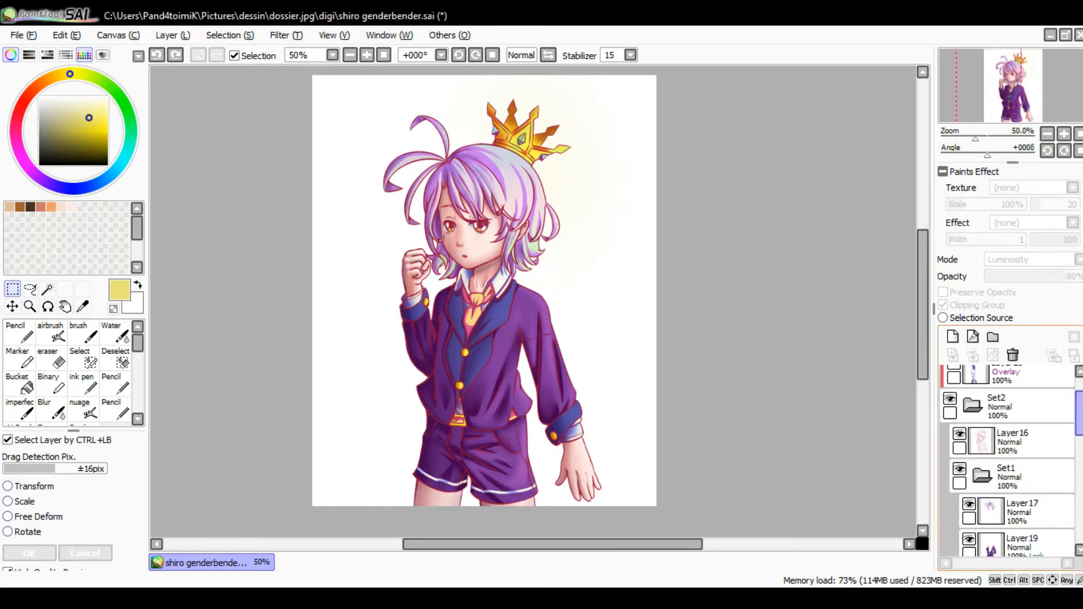
pyautogui.moveTo(1078, 422); pyautogui.dragTo(1078, 505)
pyautogui.click(994, 480)
pyautogui.click(969, 470)
pyautogui.click(969, 470)
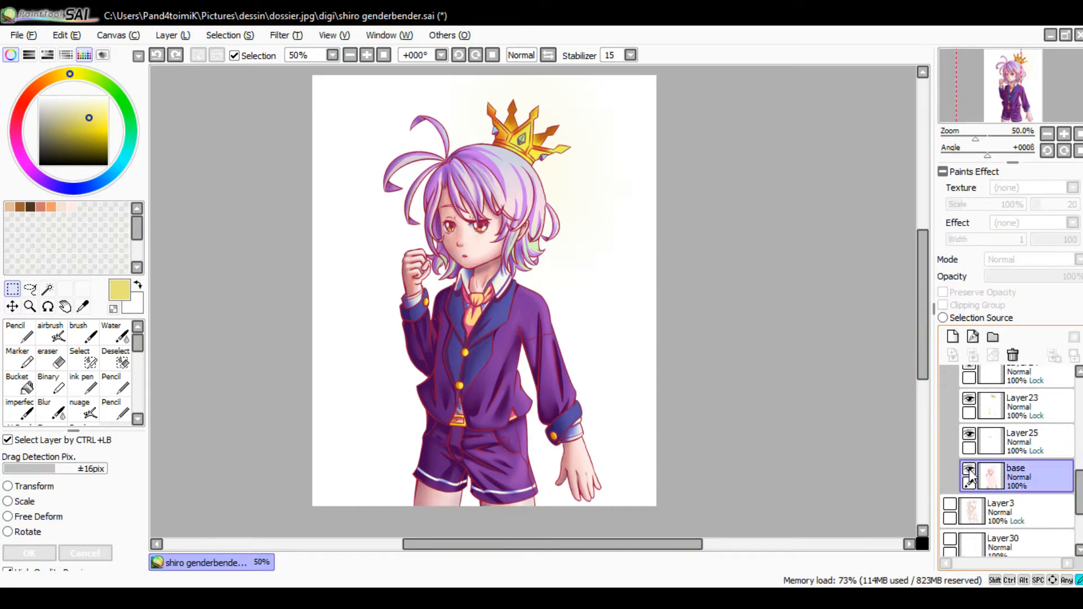
pyautogui.click(968, 471)
pyautogui.click(968, 471)
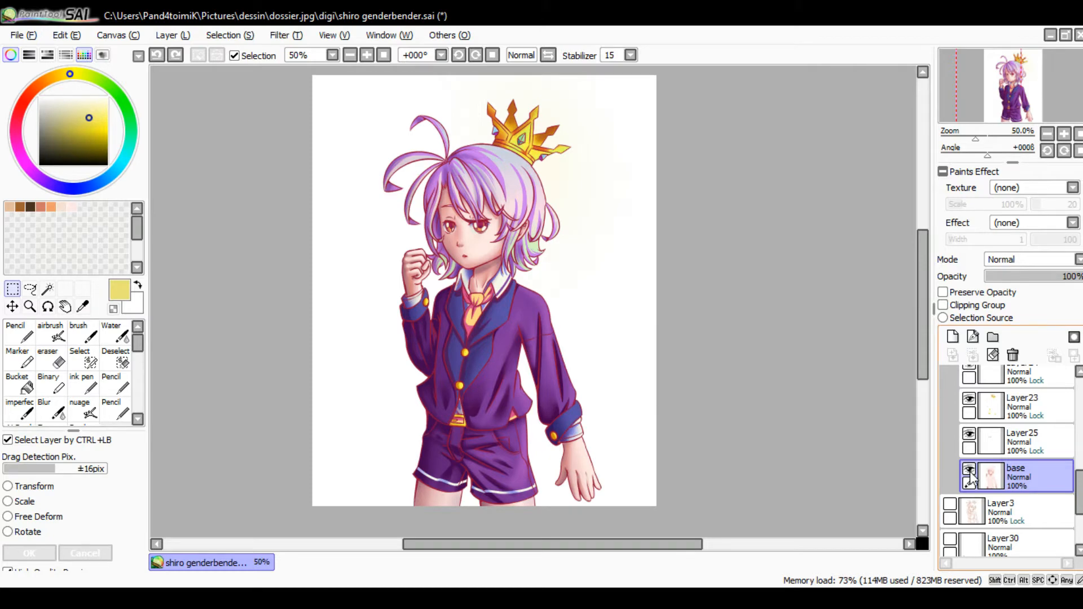
pyautogui.click(969, 473)
pyautogui.click(970, 473)
pyautogui.click(969, 473)
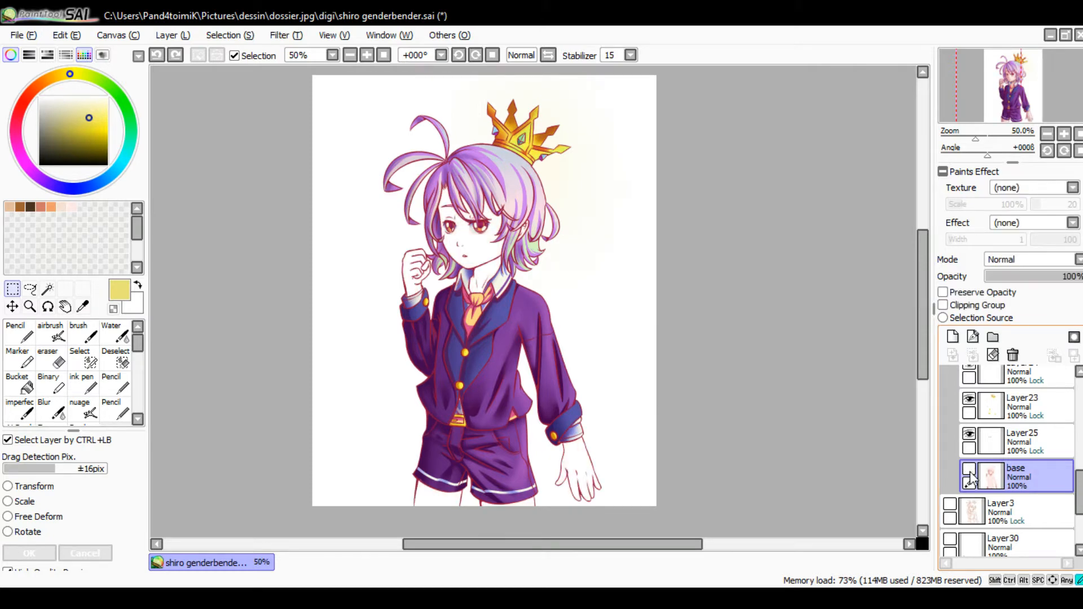
pyautogui.click(970, 472)
pyautogui.click(969, 473)
pyautogui.click(969, 472)
pyautogui.click(969, 473)
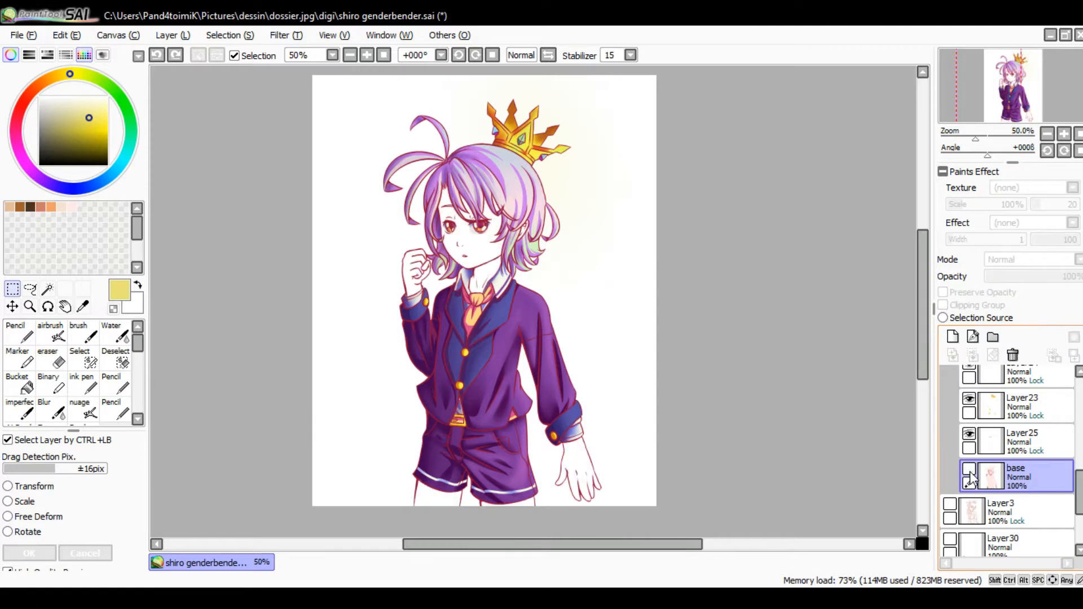
pyautogui.click(969, 473)
# Collapse the Set1 and Set2 folders in the layer list
pyautogui.moveTo(1079, 490); pyautogui.dragTo(1080, 439)
pyautogui.click(980, 418)
pyautogui.click(979, 419)
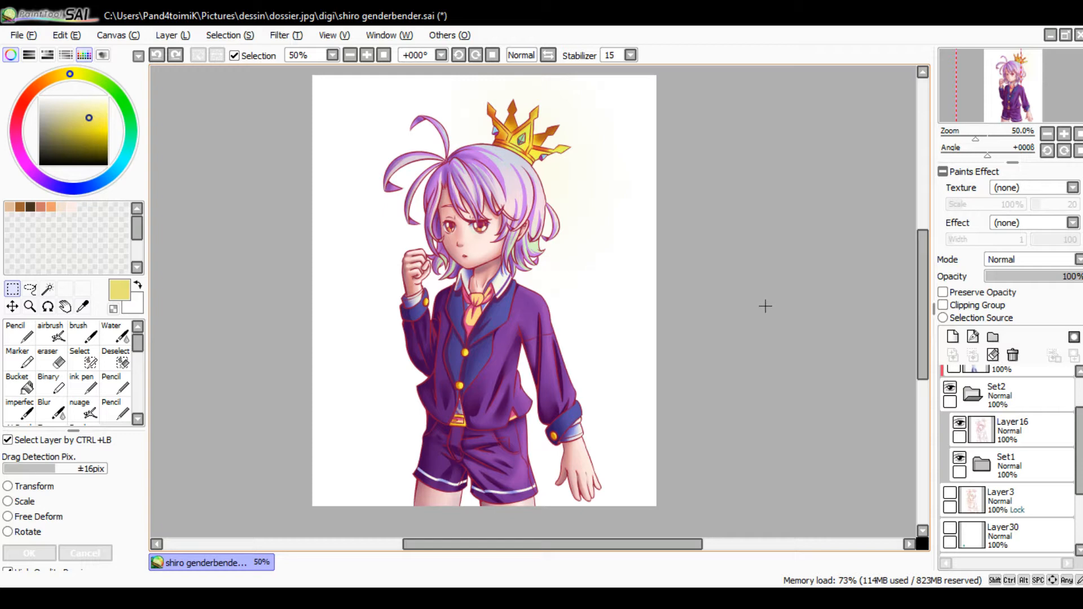
pyautogui.click(972, 394)
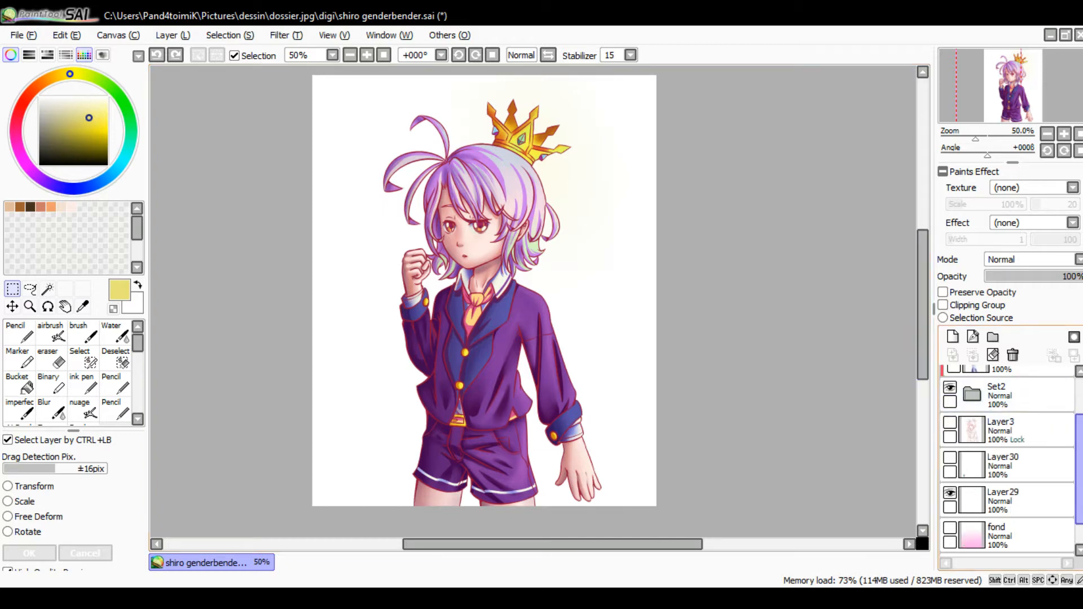
pyautogui.moveTo(1080, 466); pyautogui.dragTo(1079, 430)
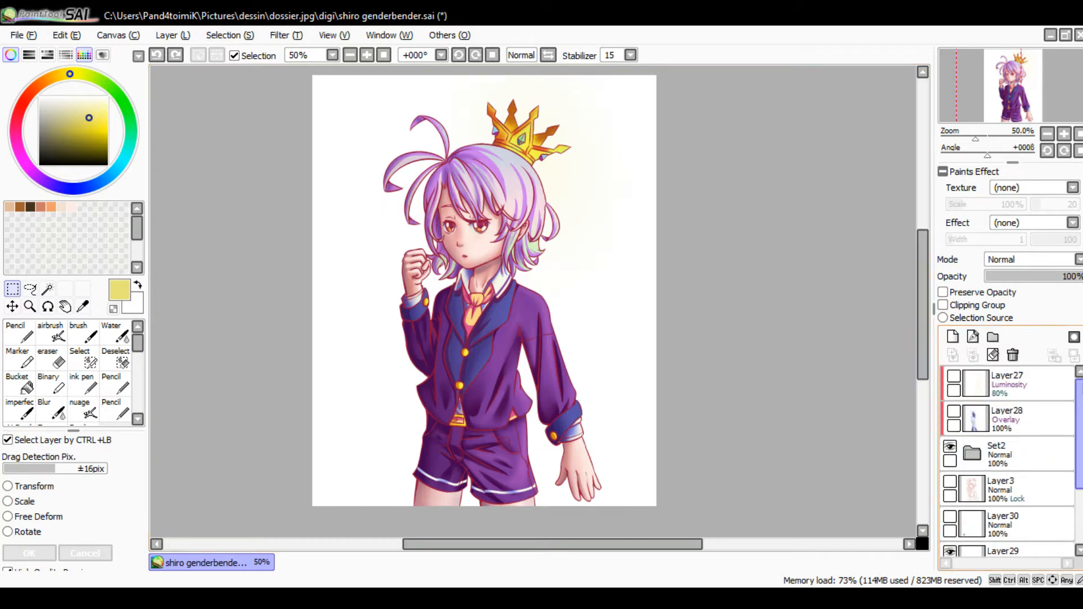
# Toggle the Layer28 overlay layer's visibility to examine its shading effect on the character
pyautogui.click(1060, 390)
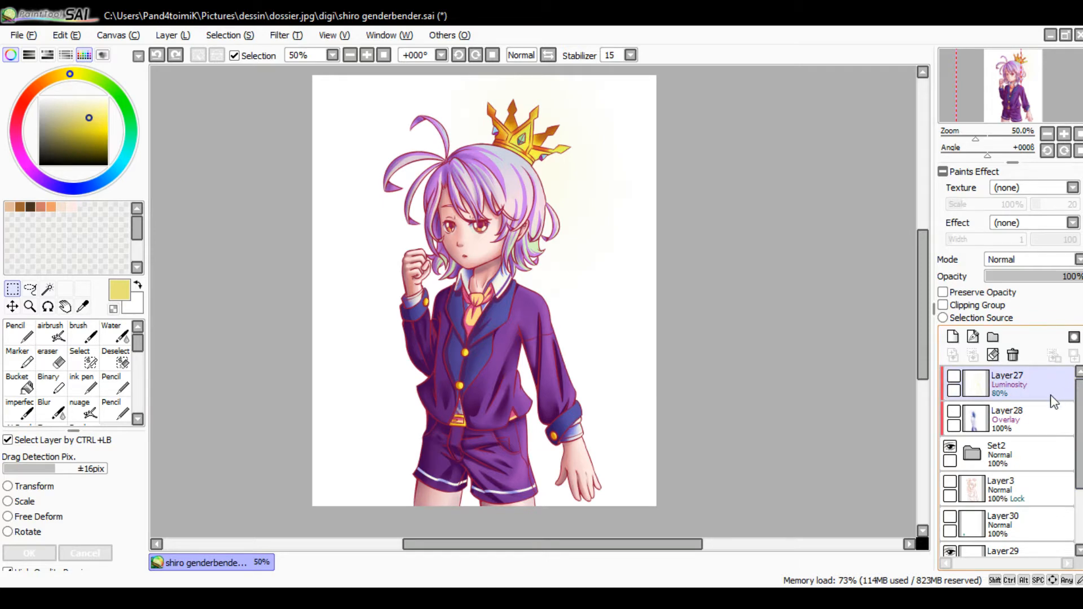
pyautogui.click(1042, 438)
pyautogui.click(1001, 414)
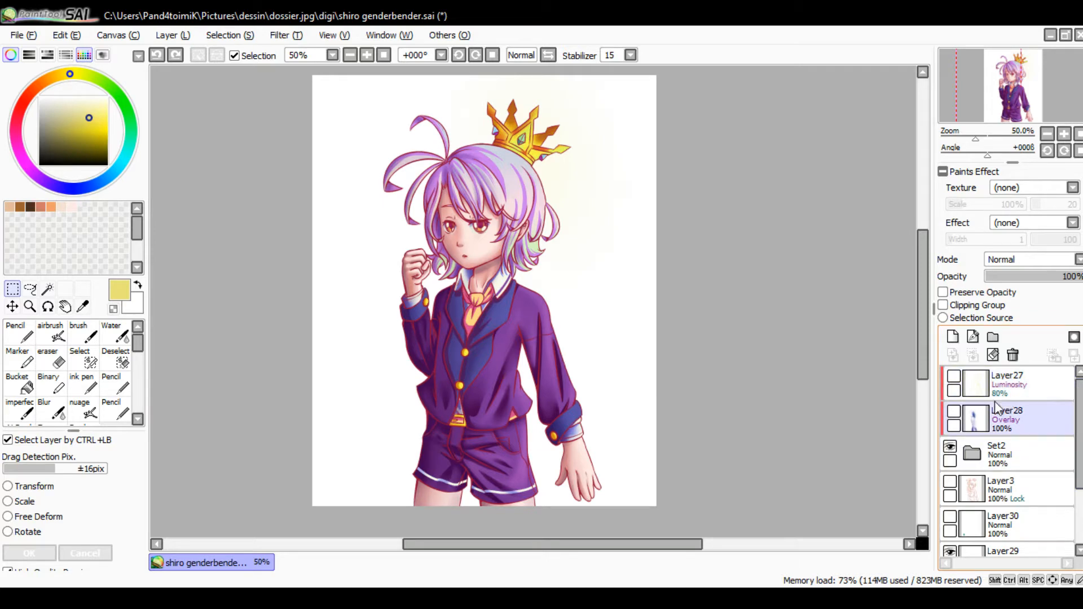
pyautogui.click(953, 417)
pyautogui.click(953, 417)
pyautogui.click(953, 417)
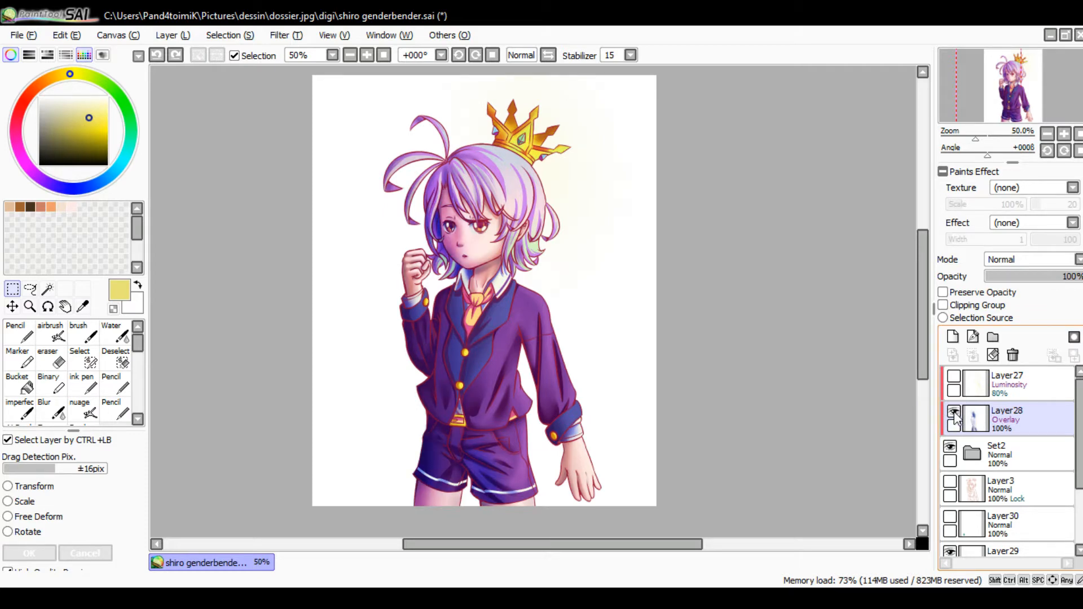
pyautogui.click(954, 417)
# Toggle the Layer27 luminosity layer's visibility repeatedly to examine its lighting effect on the character
pyautogui.click(959, 379)
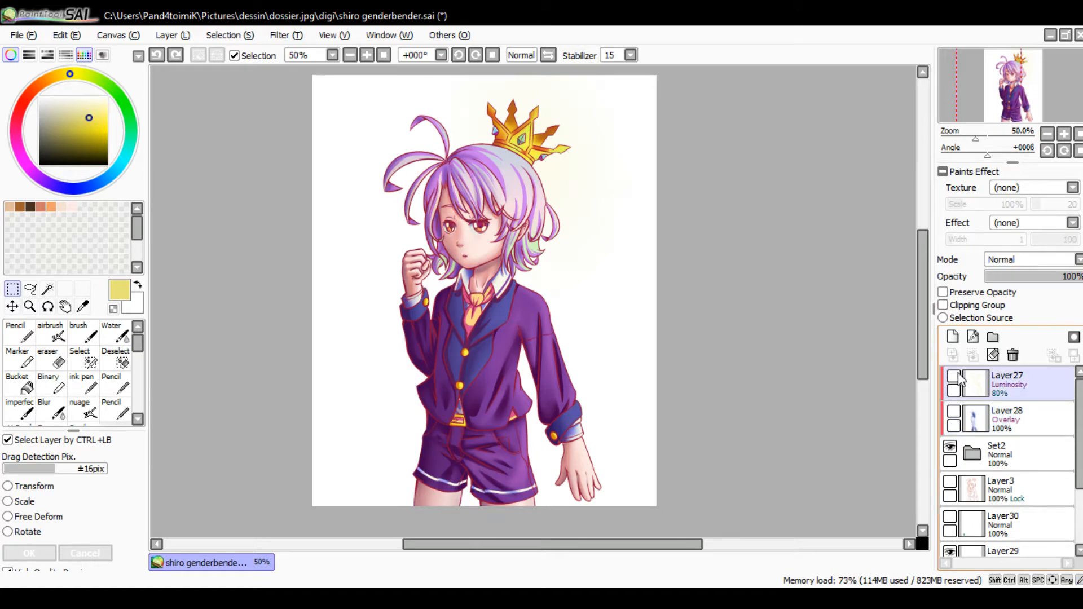
pyautogui.click(958, 373)
pyautogui.click(958, 372)
pyautogui.click(958, 372)
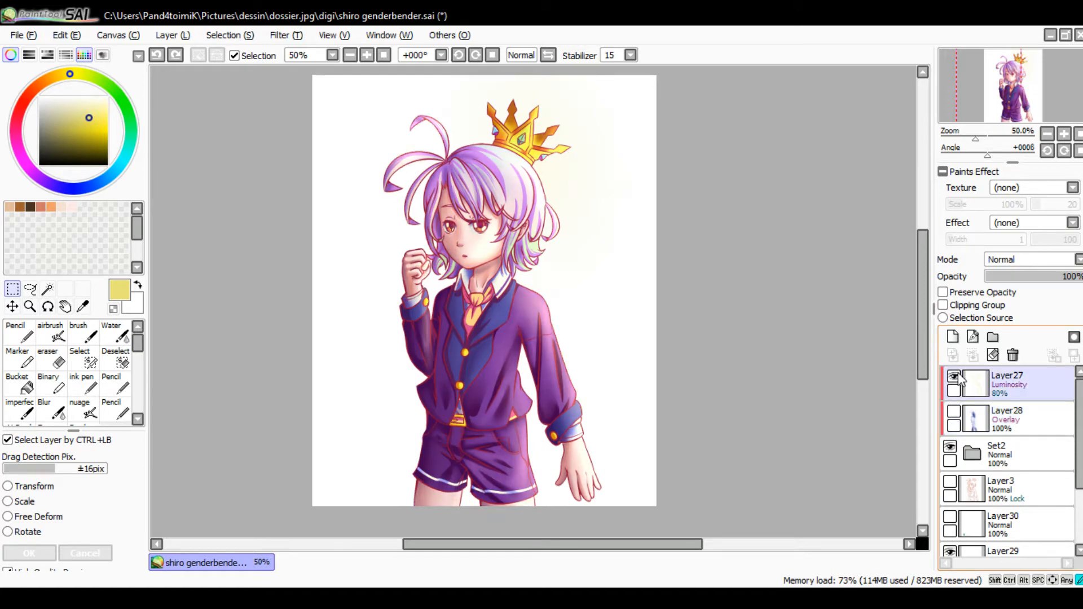
pyautogui.click(958, 373)
pyautogui.click(958, 373)
pyautogui.click(958, 373)
pyautogui.click(958, 373)
pyautogui.click(958, 373)
pyautogui.click(958, 373)
pyautogui.click(958, 374)
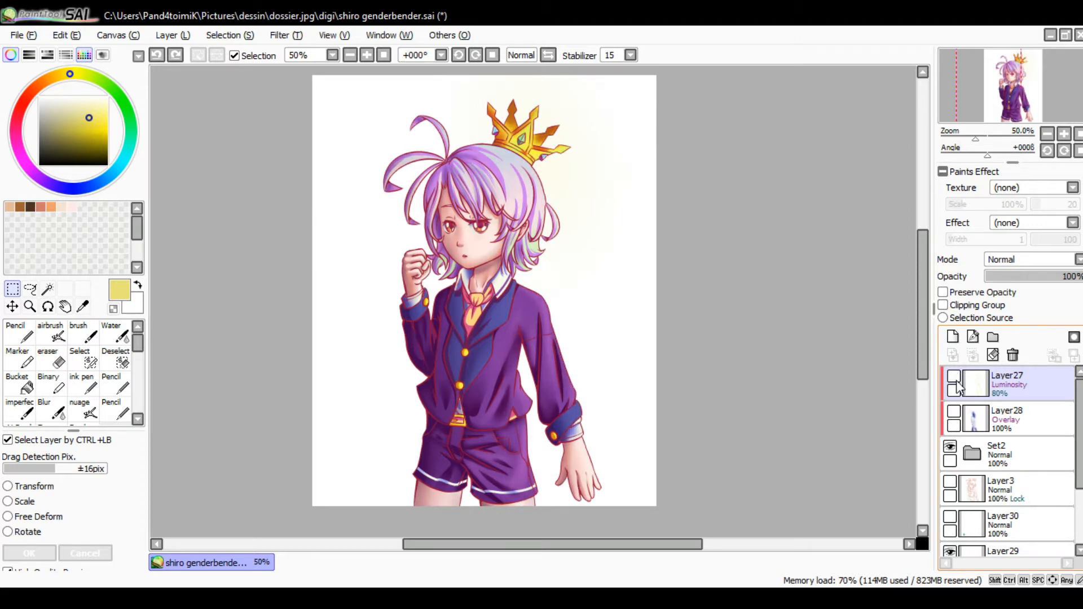
pyautogui.click(956, 380)
pyautogui.click(957, 380)
# Toggle Layer27 and Layer28 together to compare the drawing with and without both lighting effects
pyautogui.moveTo(956, 381); pyautogui.dragTo(955, 414)
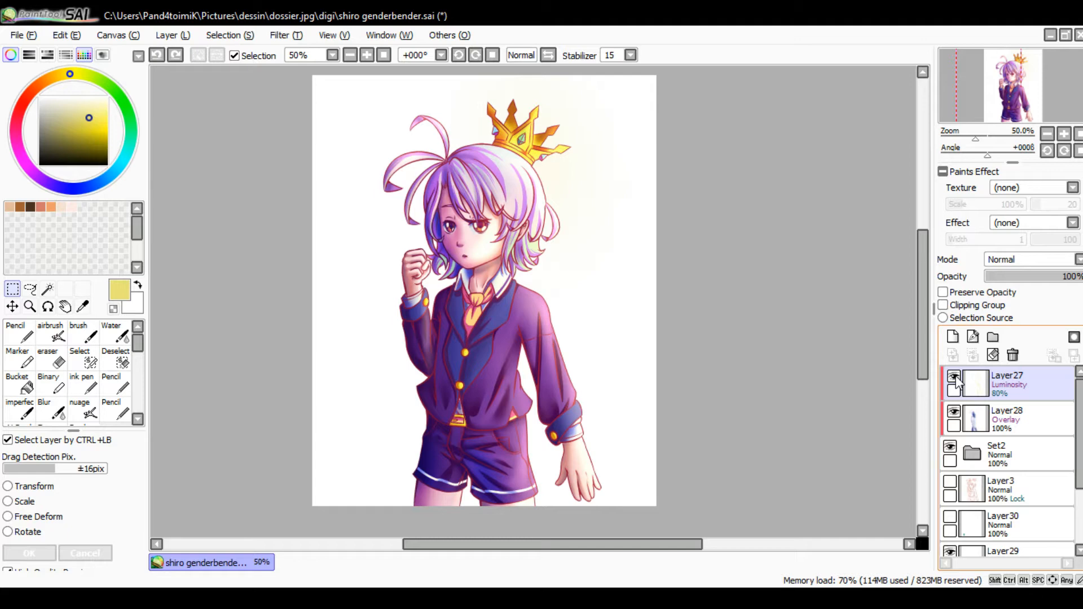
pyautogui.moveTo(957, 380); pyautogui.dragTo(955, 415)
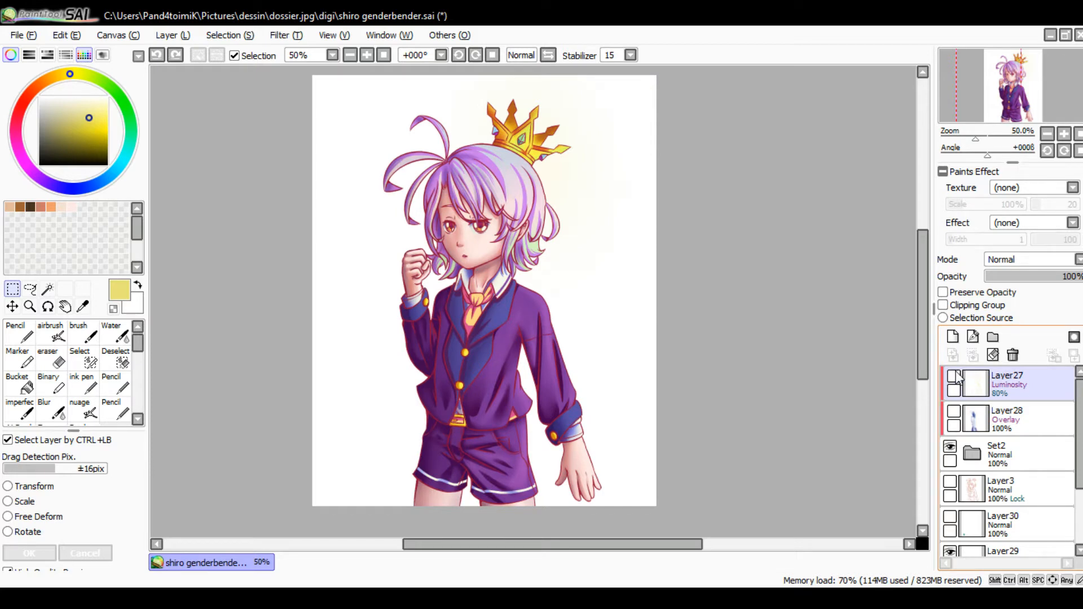
pyautogui.click(954, 376)
pyautogui.click(954, 412)
pyautogui.click(962, 422)
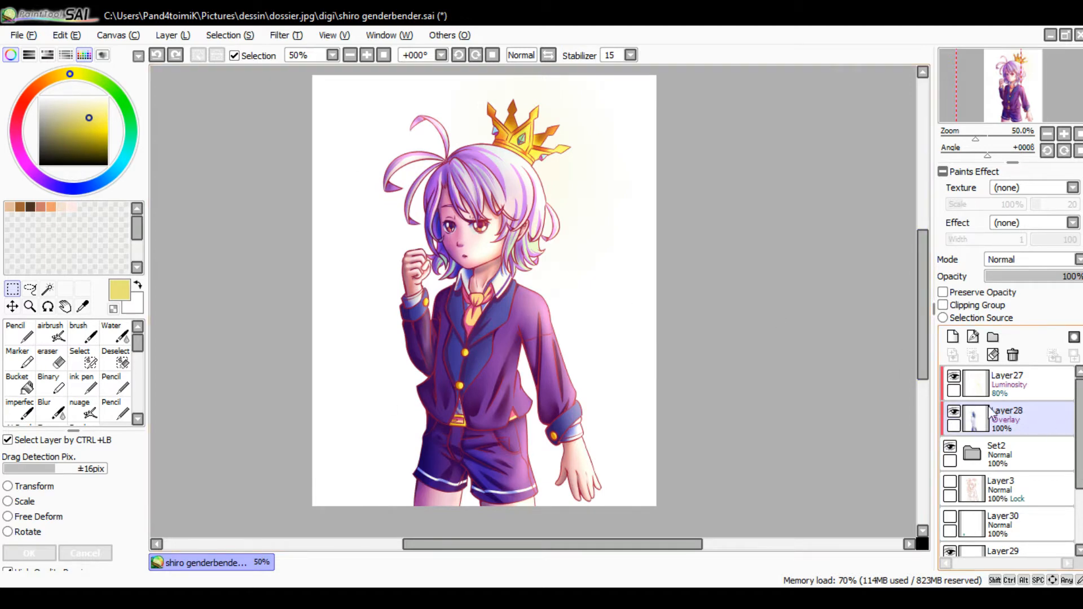
# Toggle the Layer28 overlay for comparison and hide both Layer28 and Layer27
pyautogui.click(953, 412)
pyautogui.click(954, 411)
pyautogui.click(954, 411)
pyautogui.click(959, 395)
pyautogui.click(954, 376)
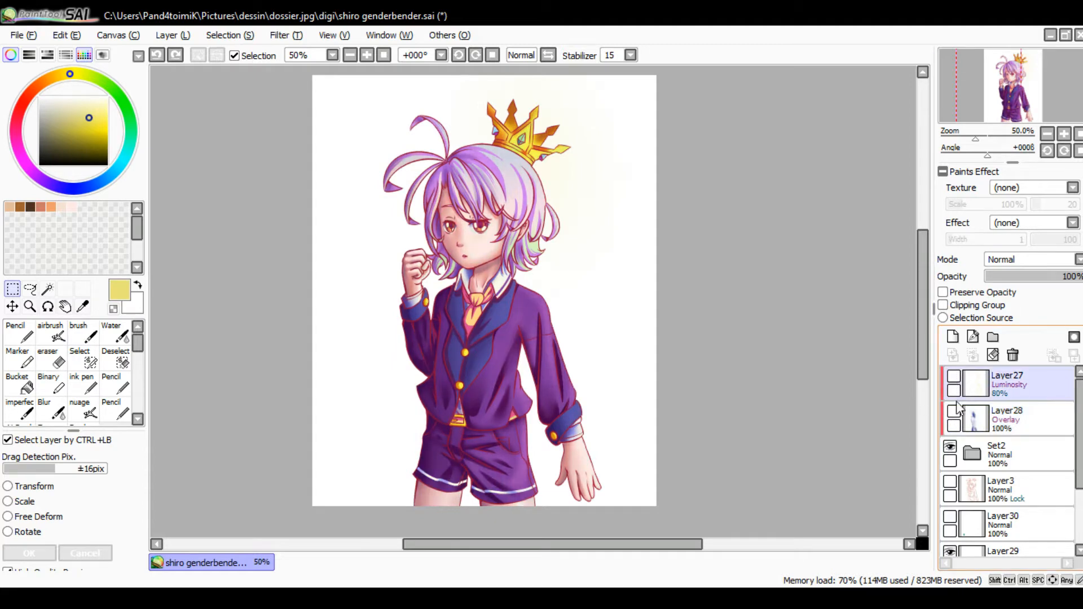
pyautogui.click(962, 412)
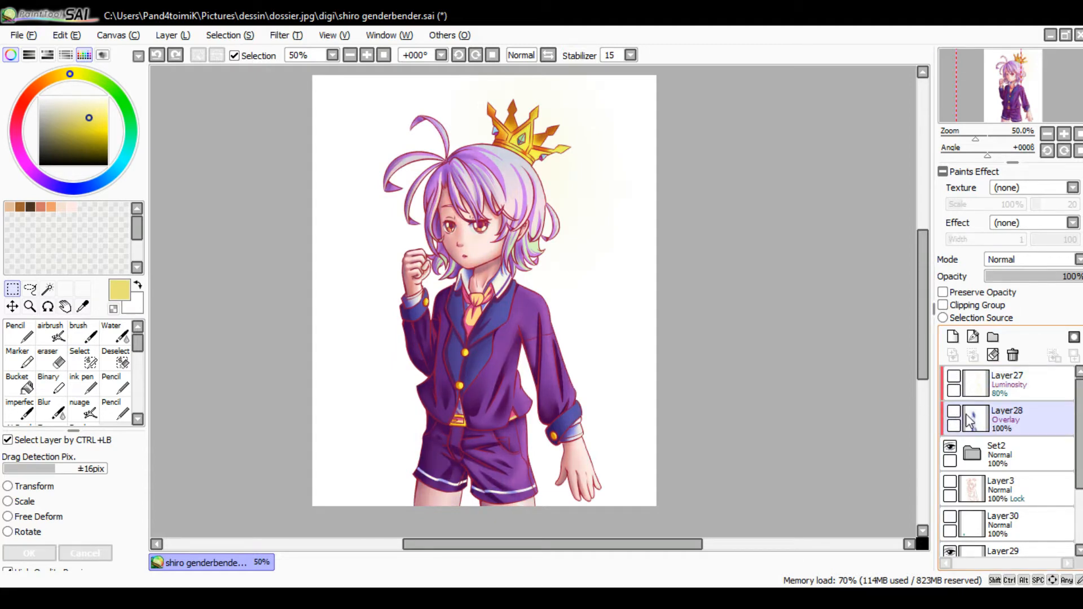
pyautogui.click(367, 55)
pyautogui.click(350, 55)
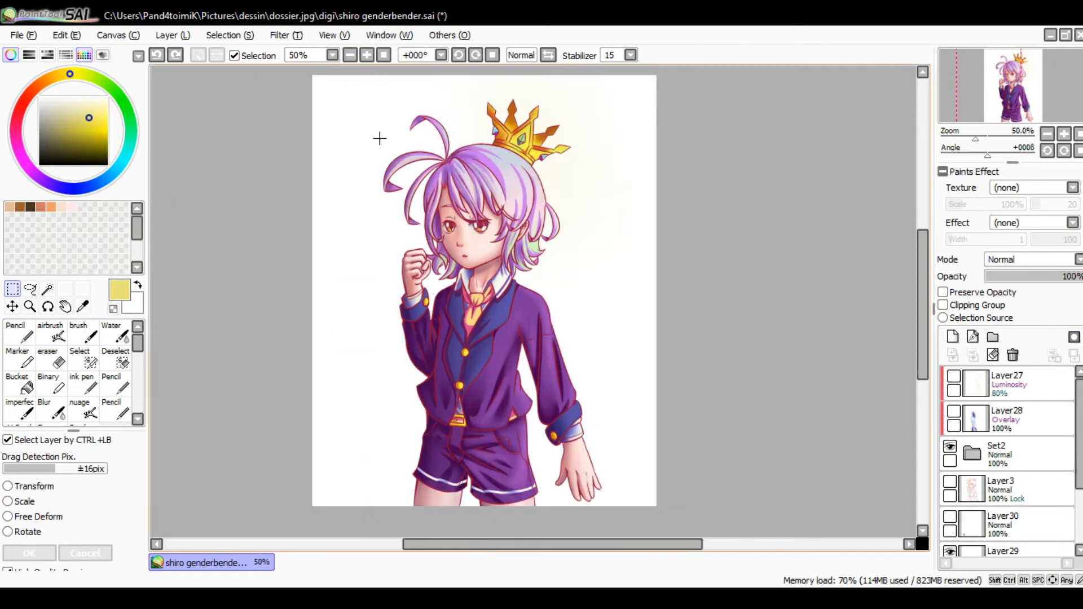
# Examine the character's face and upper body up close with both lighting layers hidden
pyautogui.moveTo(430, 222); pyautogui.dragTo(399, 279)
pyautogui.hotkey('ctrl', 'z')
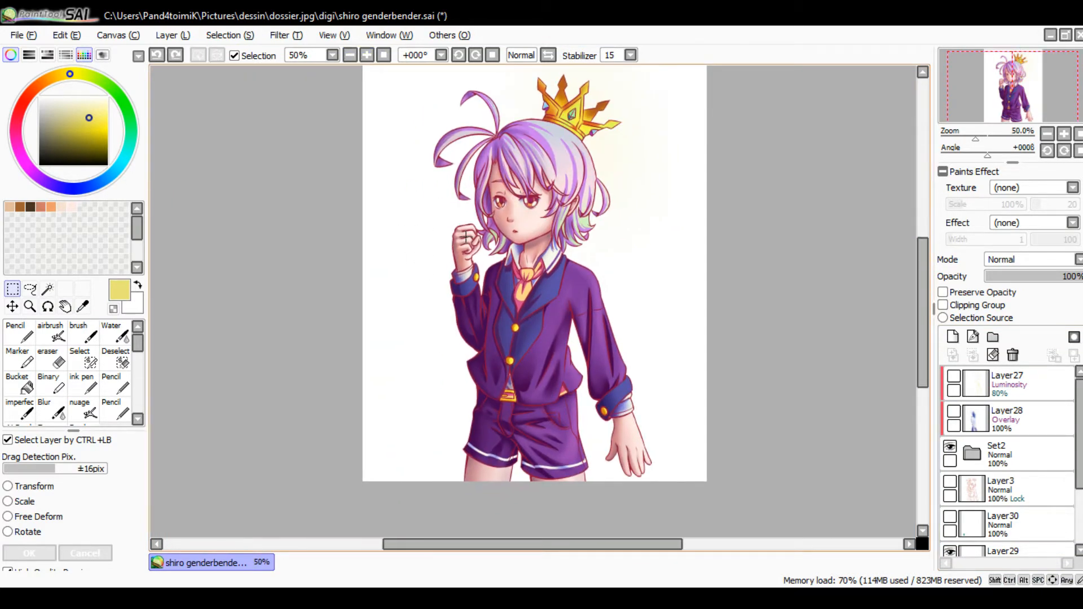
pyautogui.moveTo(466, 237); pyautogui.dragTo(431, 268)
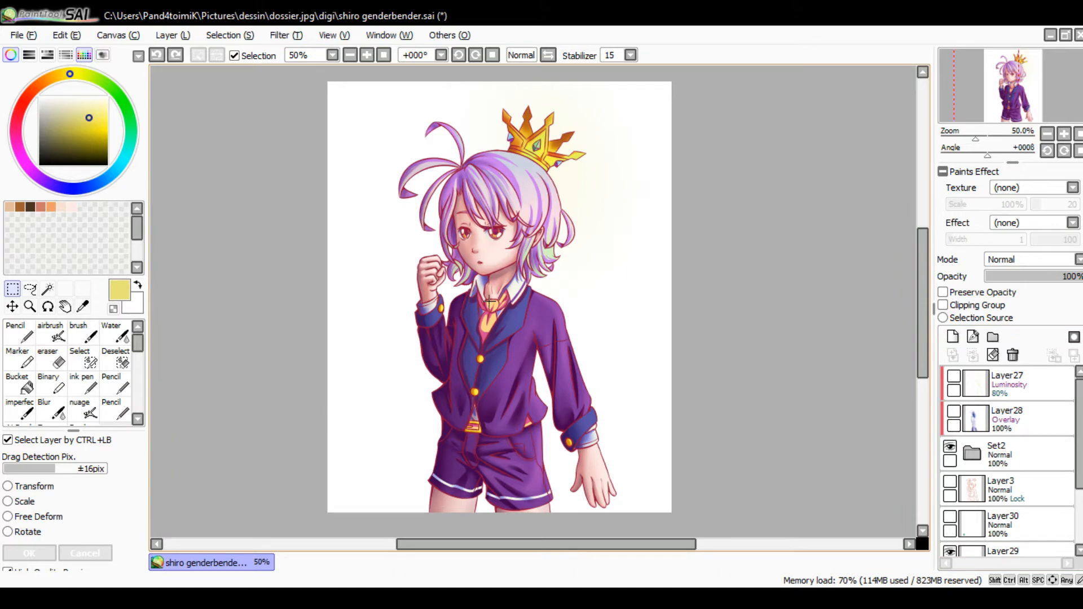
pyautogui.click(366, 56)
pyautogui.click(367, 56)
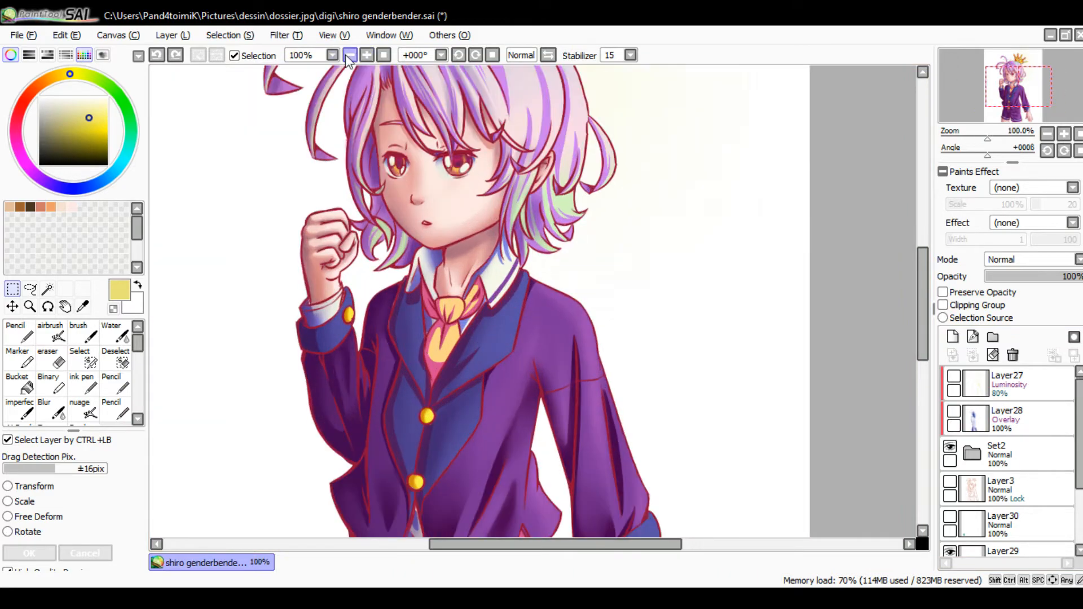
pyautogui.click(345, 56)
pyautogui.click(346, 56)
pyautogui.click(366, 56)
pyautogui.click(366, 56)
pyautogui.click(366, 56)
pyautogui.moveTo(352, 229); pyautogui.dragTo(489, 374)
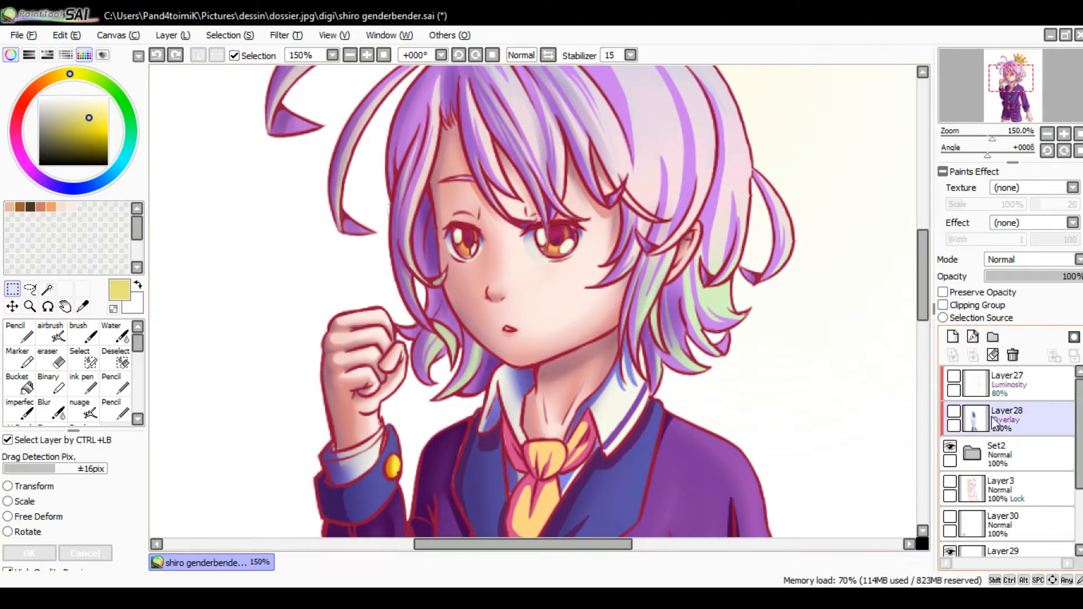
pyautogui.click(953, 338)
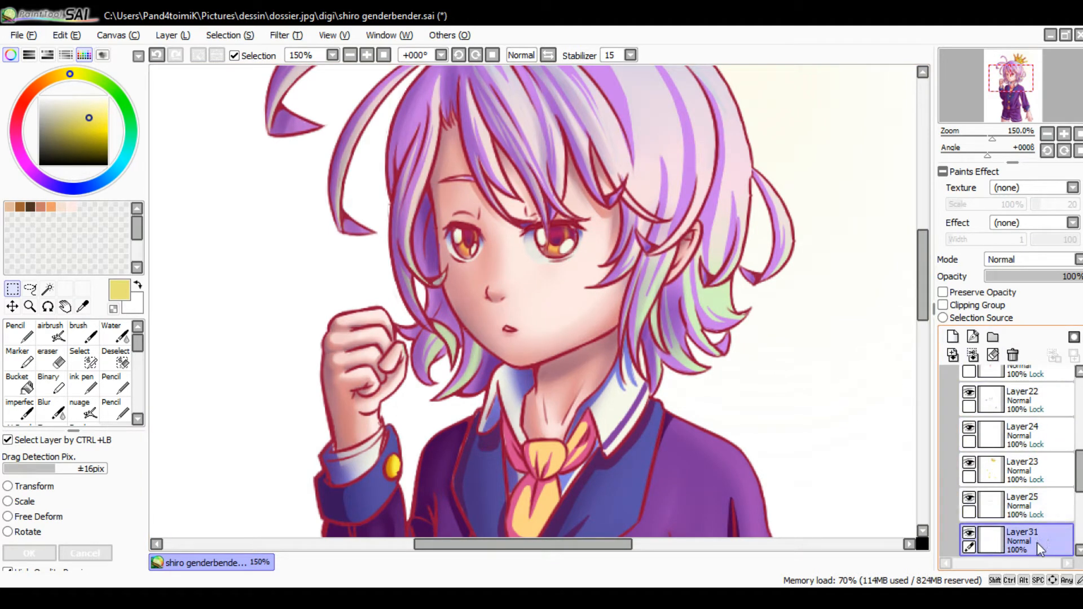
pyautogui.moveTo(1016, 538); pyautogui.dragTo(963, 417)
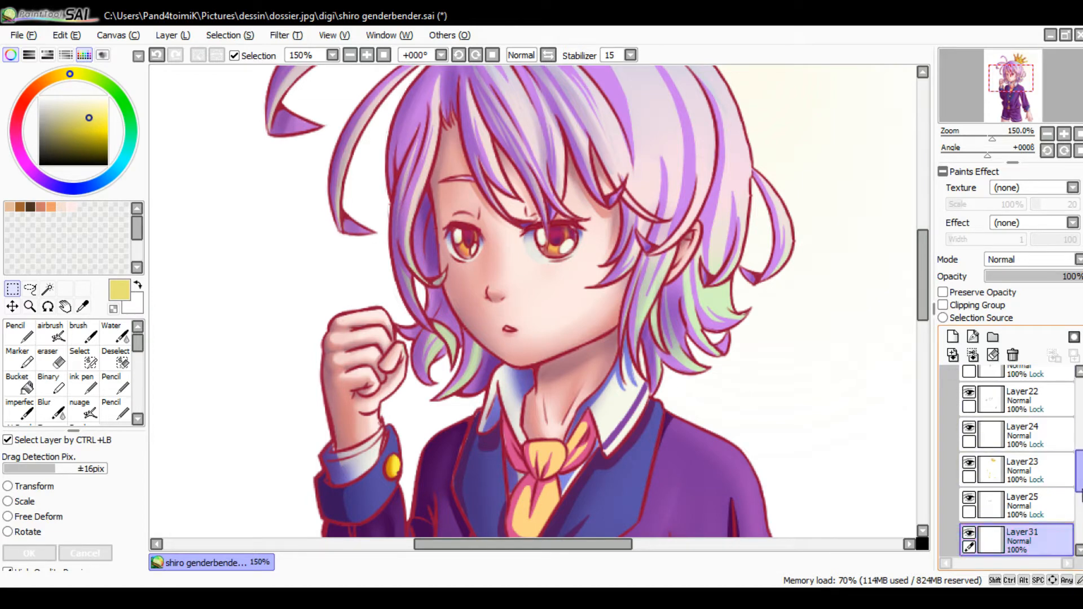
pyautogui.hotkey('ctrl', 'z')
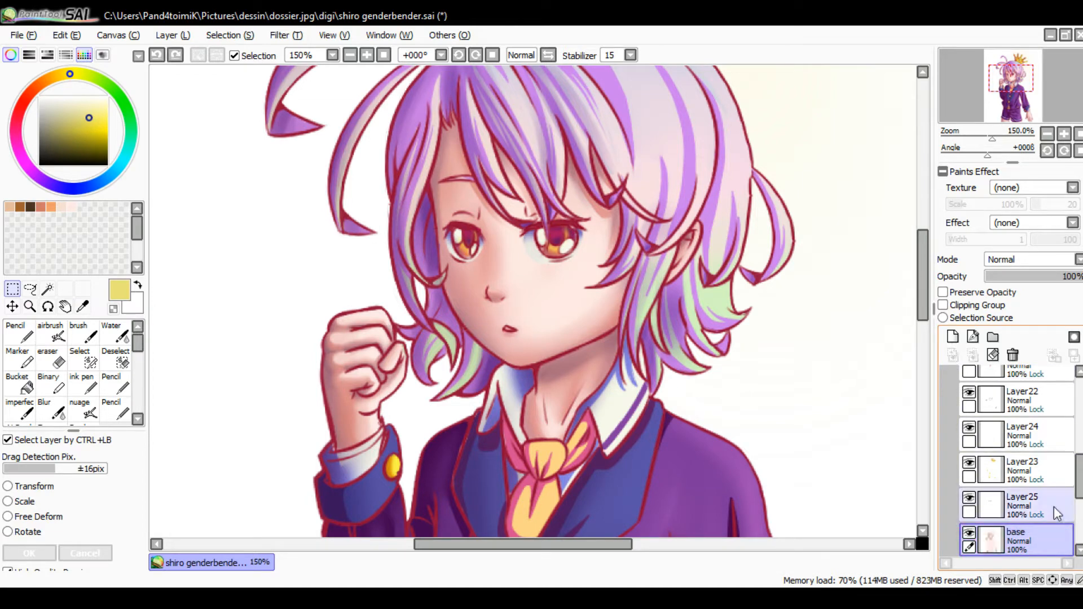
pyautogui.moveTo(1079, 477); pyautogui.dragTo(1080, 395)
# Create a new clipped layer and place it directly above the Set2 folder, below the Layer28 overlay
pyautogui.click(1025, 390)
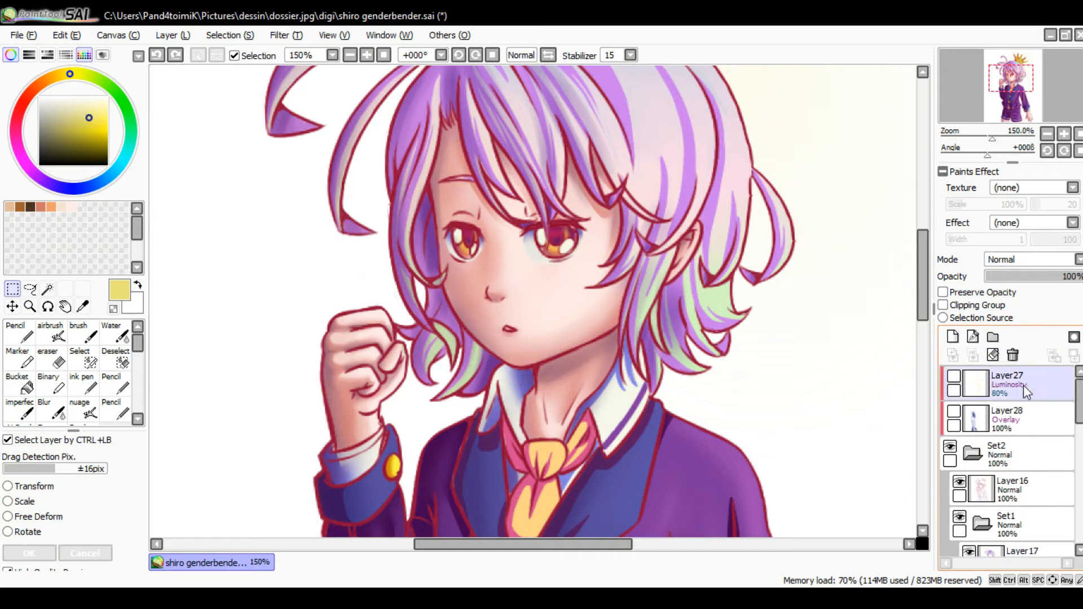
pyautogui.click(1010, 422)
pyautogui.click(995, 456)
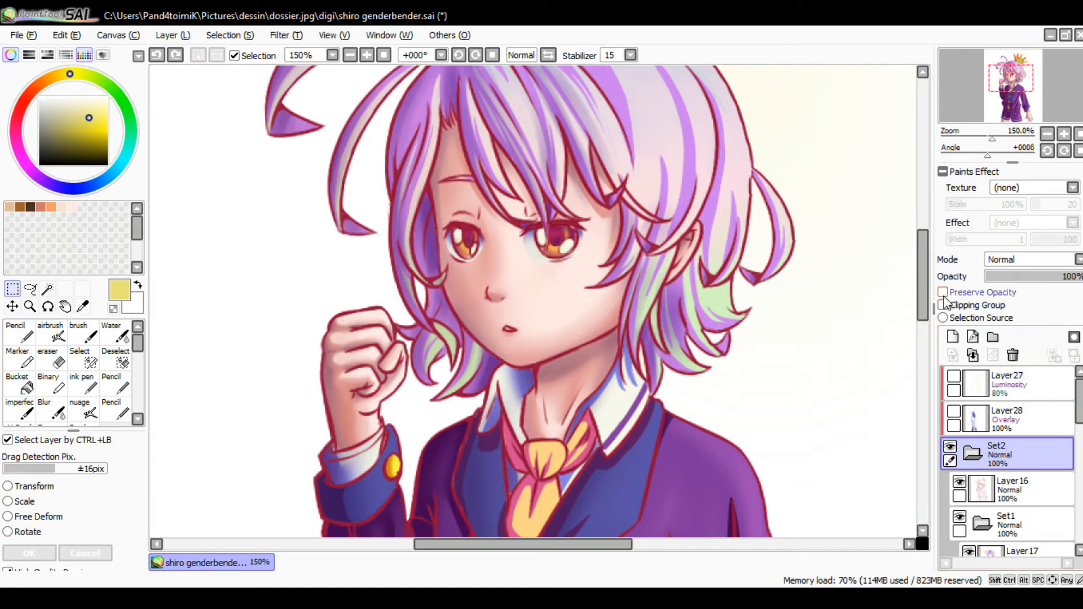
pyautogui.click(997, 418)
pyautogui.click(952, 338)
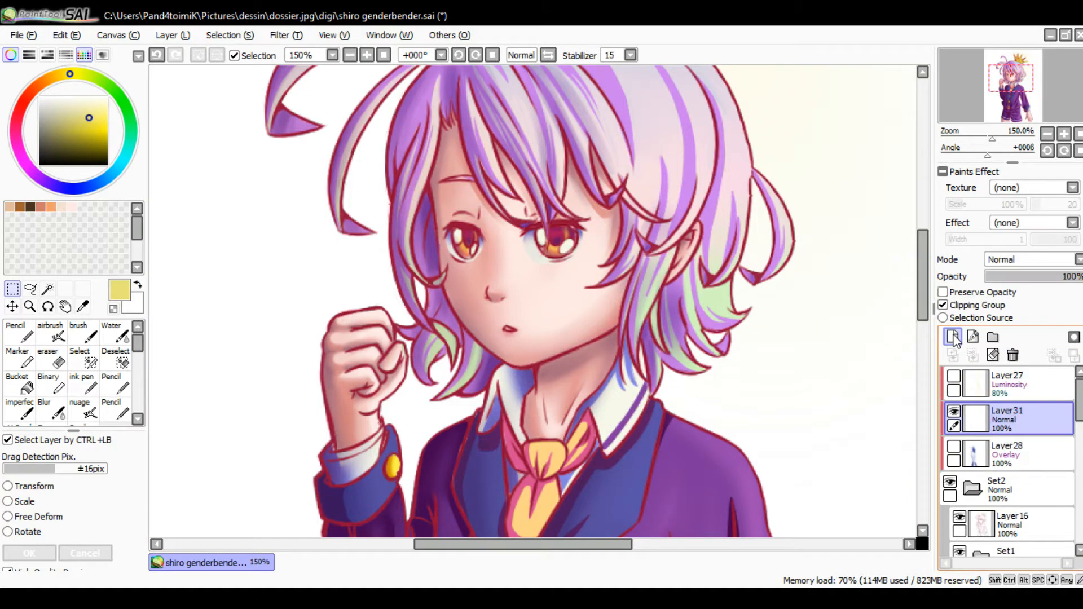
pyautogui.moveTo(1012, 426); pyautogui.dragTo(1017, 475)
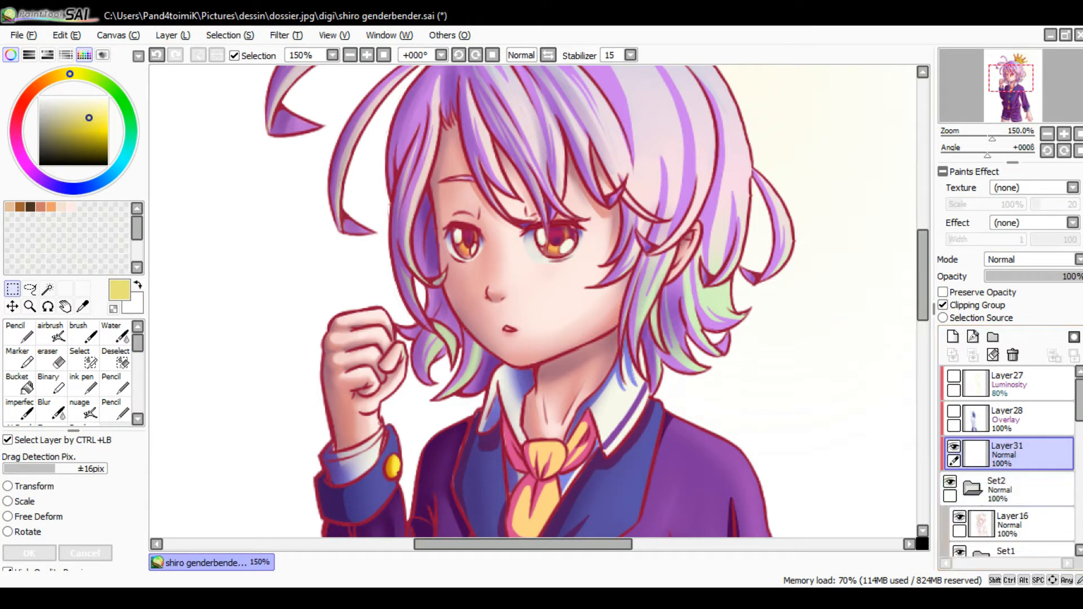
# Toggle the Set2 folder's visibility and look through its contents, including the Layer16 line art, and collapse the folder
pyautogui.scroll(-3, 1006, 459)
pyautogui.click(973, 391)
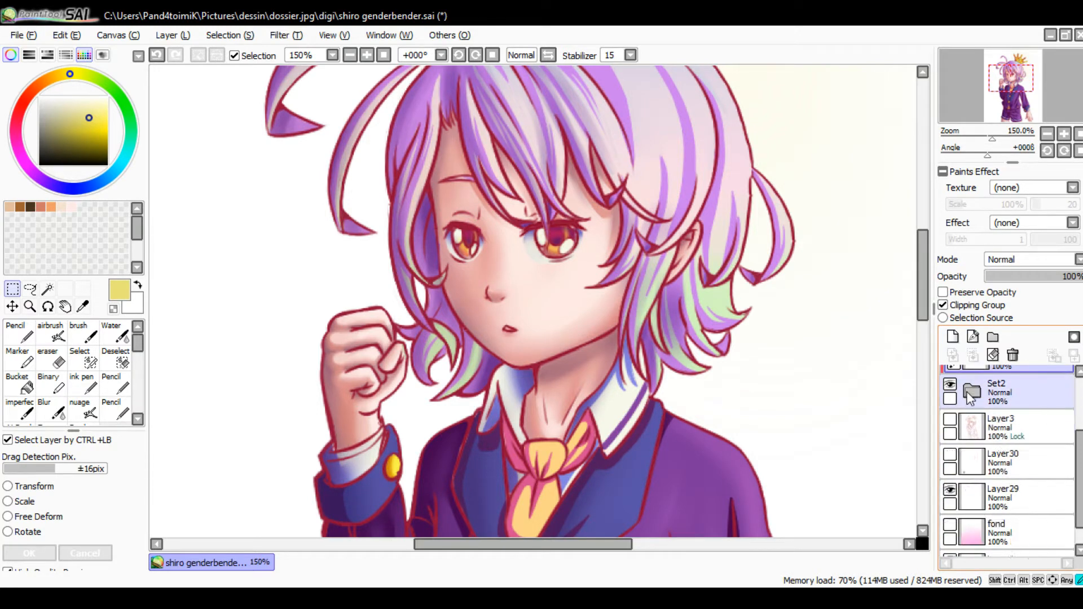
pyautogui.click(973, 391)
pyautogui.click(951, 386)
pyautogui.click(950, 386)
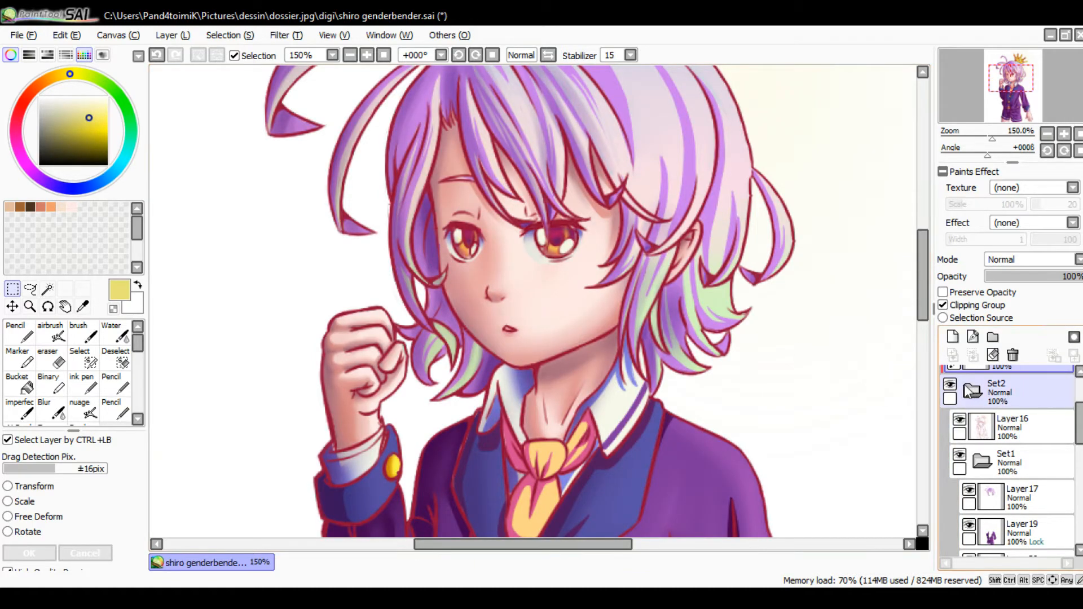
pyautogui.click(988, 436)
pyautogui.click(988, 436)
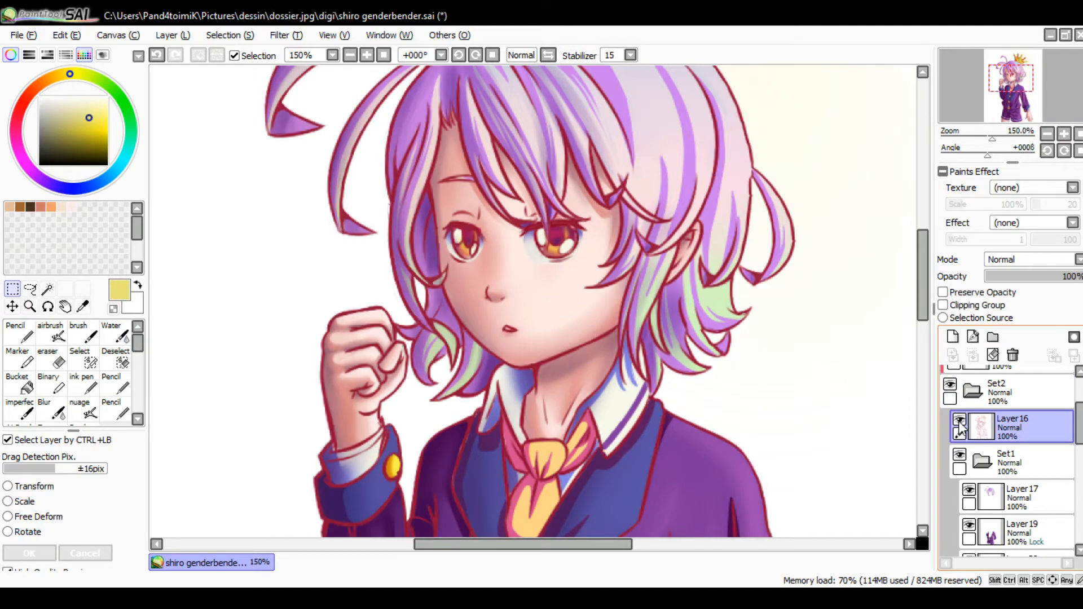
pyautogui.click(979, 398)
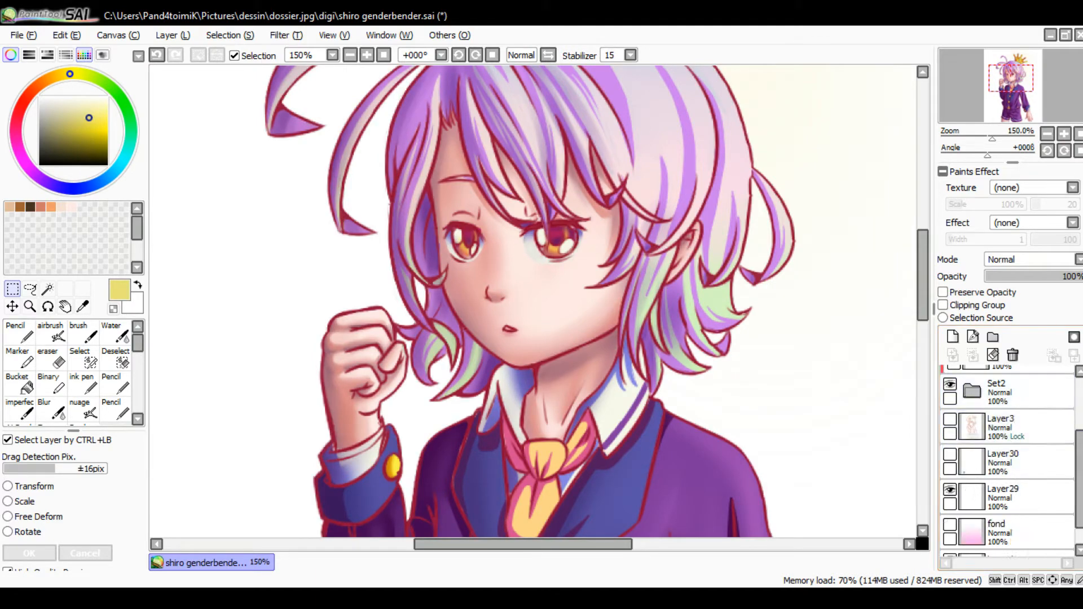
# Make Layer31 the working layer and set up the airbrush with a dark blue colour
pyautogui.scroll(2, 1009, 429)
pyautogui.click(1022, 446)
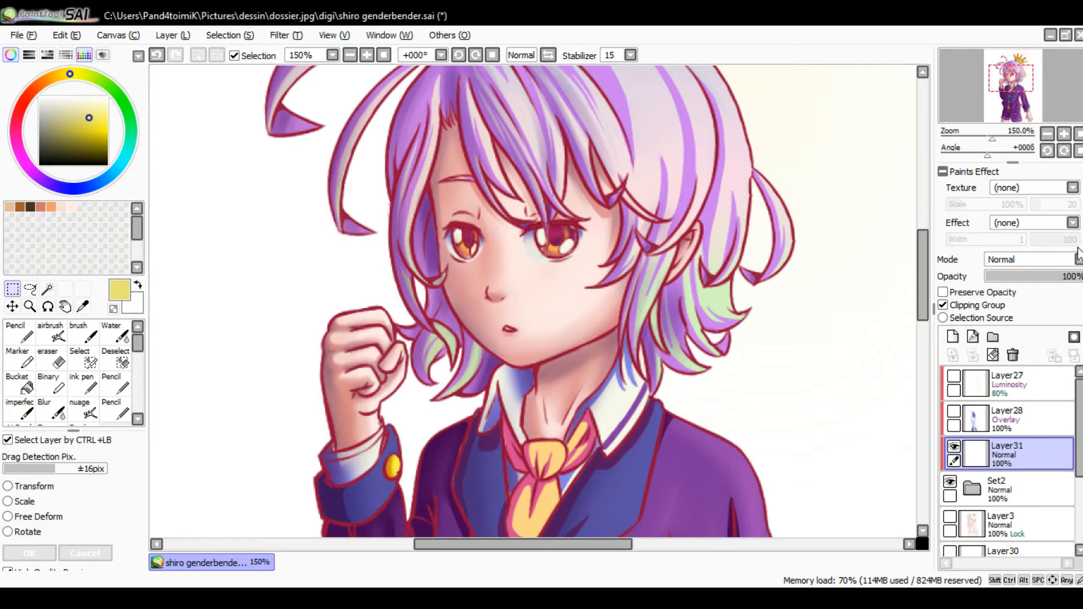
pyautogui.click(1022, 313)
pyautogui.click(1013, 277)
pyautogui.click(57, 334)
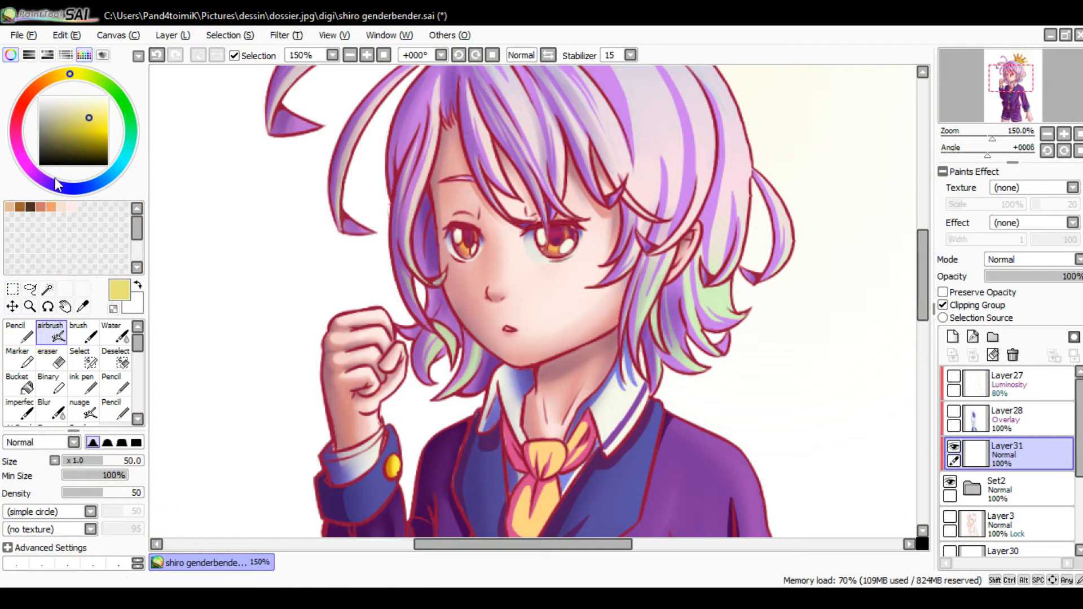
pyautogui.click(69, 193)
pyautogui.click(82, 148)
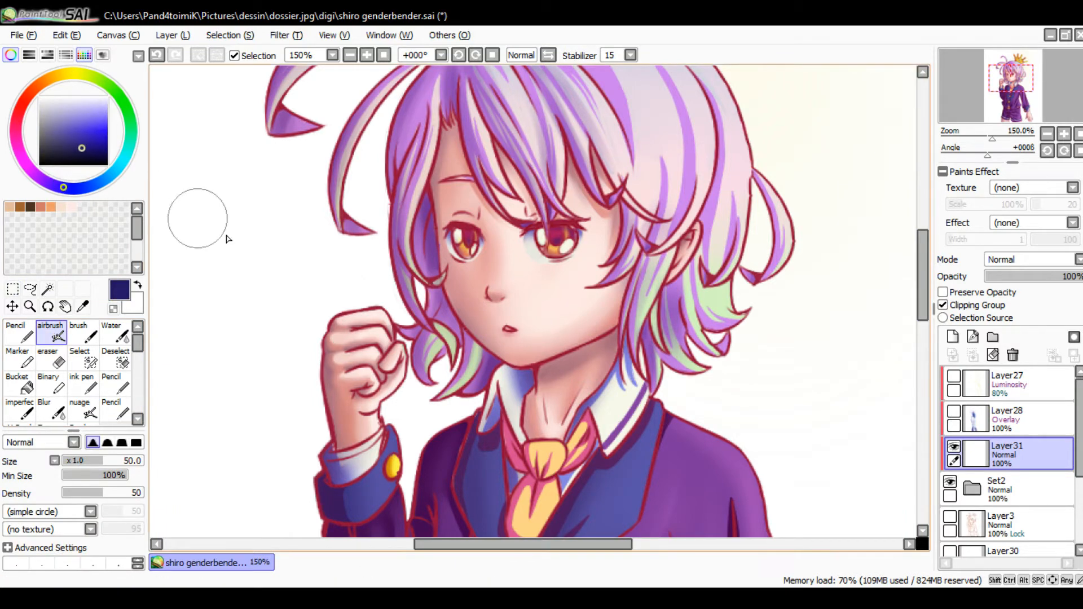
# Airbrush a test band of dark blue shadow from the raised fist across the face and fringe on Layer31
pyautogui.moveTo(350, 333); pyautogui.dragTo(485, 226)
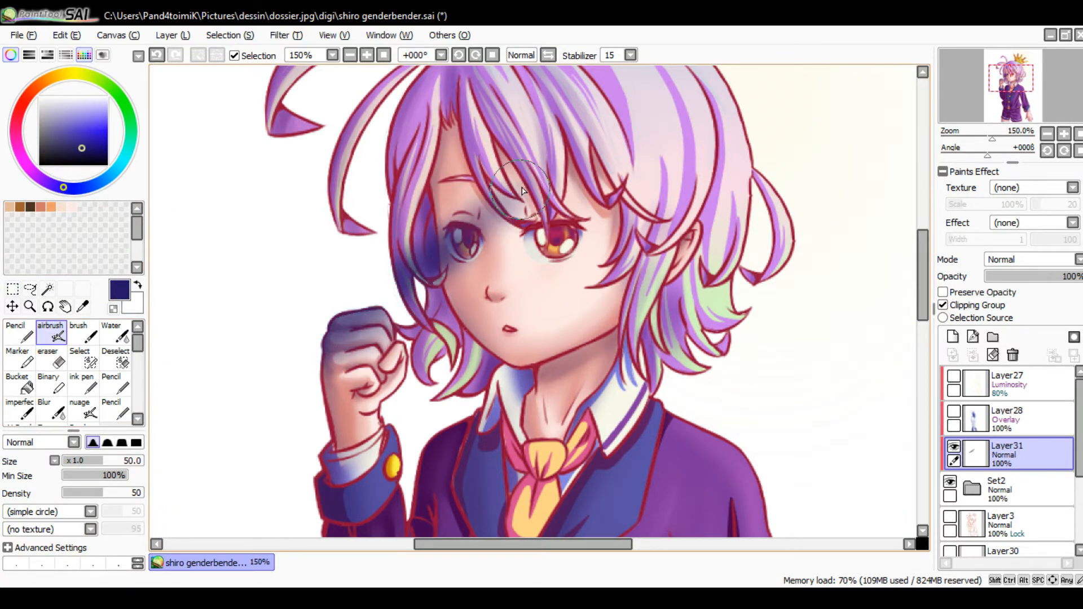
pyautogui.hotkey('ctrl', 'z')
pyautogui.moveTo(271, 375)
pyautogui.mouseDown()
pyautogui.moveTo(370, 277)
pyautogui.moveTo(582, 160)
pyautogui.mouseUp()
pyautogui.hotkey('ctrl', 'z')
pyautogui.moveTo(255, 406)
pyautogui.mouseDown()
pyautogui.moveTo(334, 362)
pyautogui.moveTo(316, 430)
pyautogui.moveTo(495, 190)
pyautogui.moveTo(431, 251)
pyautogui.moveTo(479, 191)
pyautogui.mouseUp()
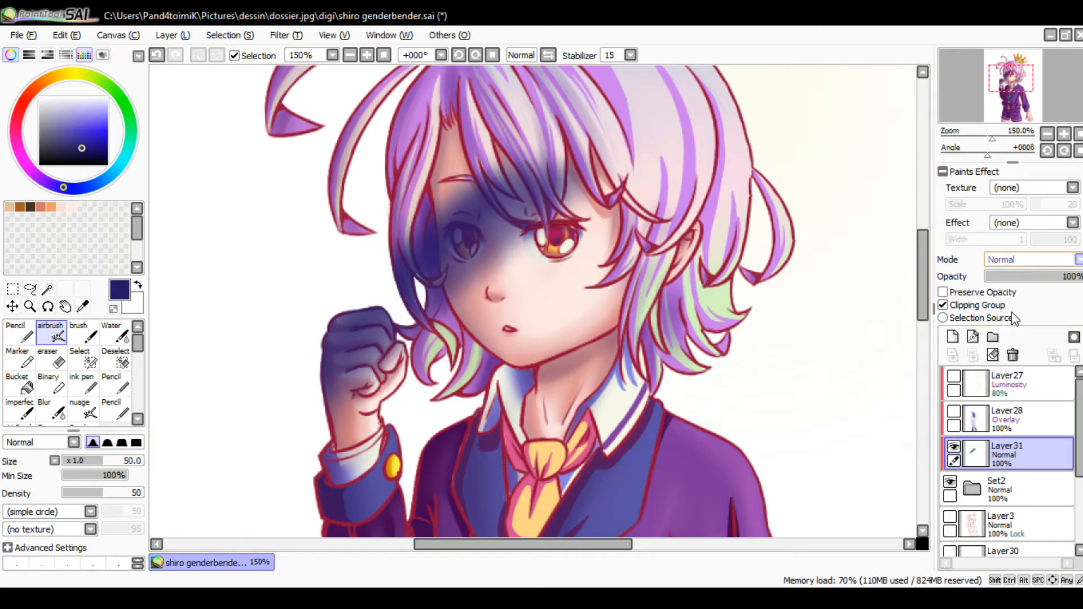
# Try the Multiply and Overlay blending modes on Layer31's test shadow, and undo the mode changes and the stroke
pyautogui.click(1017, 289)
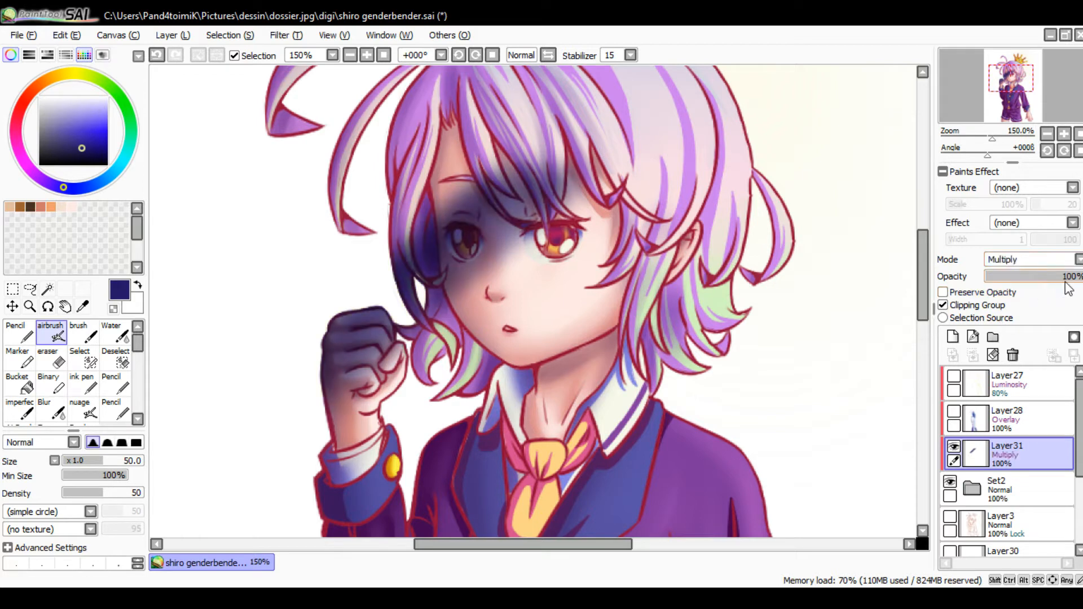
pyautogui.click(1038, 309)
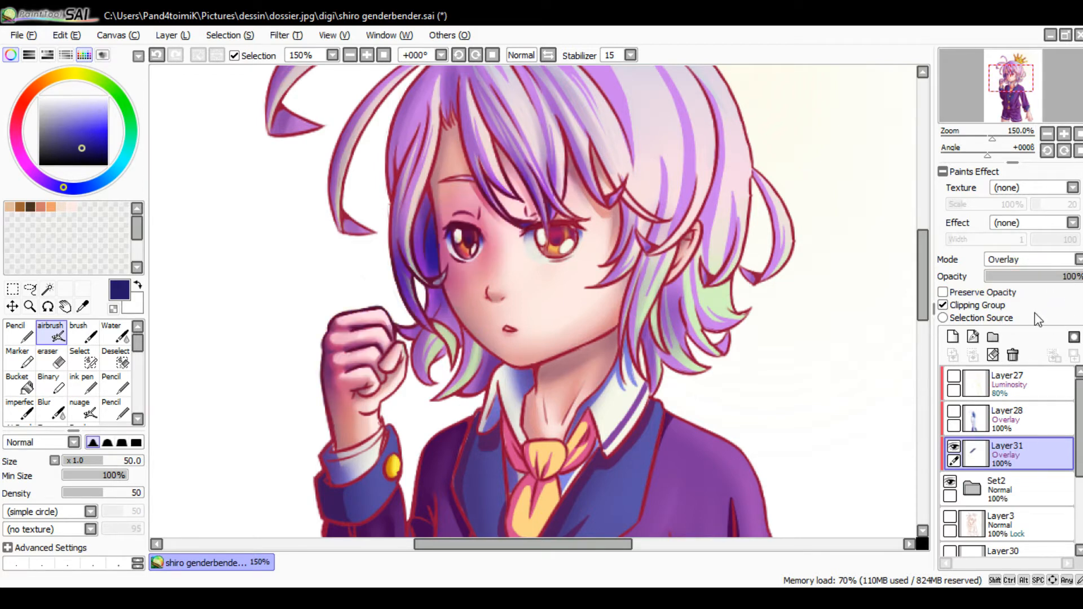
pyautogui.hotkey('ctrl', 'z')
pyautogui.hotkey('ctrl', 'z')
pyautogui.hotkey('ctrl', 'z')
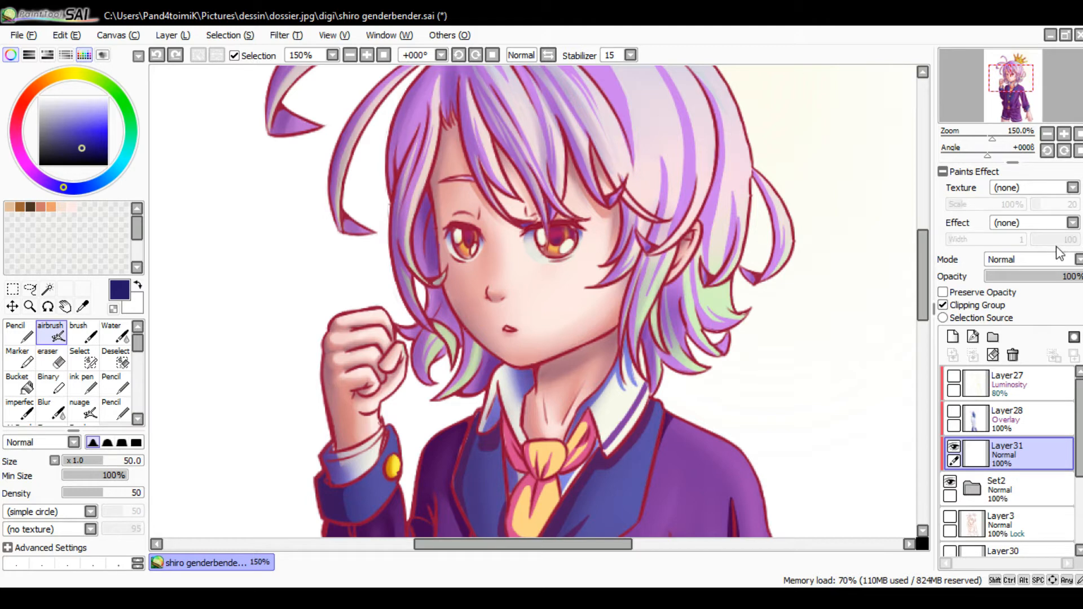
# Set Layer31 to Overlay blending and try dark blue airbrush shading down the face, undoing the test strokes
pyautogui.click(1036, 314)
pyautogui.moveTo(449, 183)
pyautogui.mouseDown()
pyautogui.moveTo(457, 281)
pyautogui.moveTo(481, 344)
pyautogui.mouseUp()
pyautogui.moveTo(455, 226); pyautogui.dragTo(480, 325)
pyautogui.hotkey('ctrl', 'z')
pyautogui.hotkey('ctrl', 'z')
pyautogui.hotkey('ctrl', 'z')
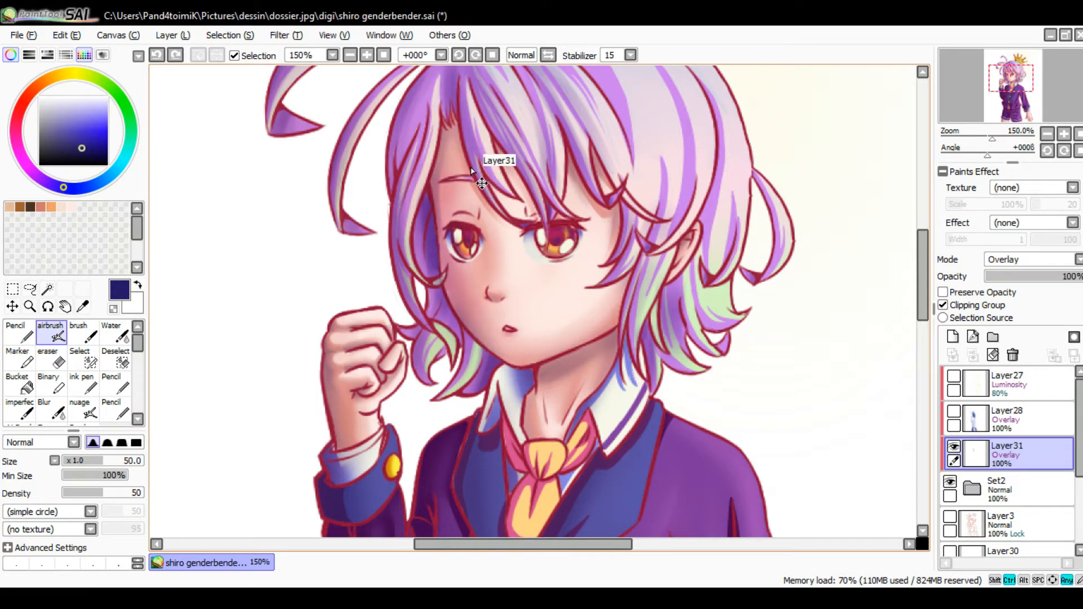
pyautogui.hotkey('ctrl', 'z')
pyautogui.moveTo(450, 227)
pyautogui.mouseDown()
pyautogui.moveTo(511, 349)
pyautogui.moveTo(503, 337)
pyautogui.mouseUp()
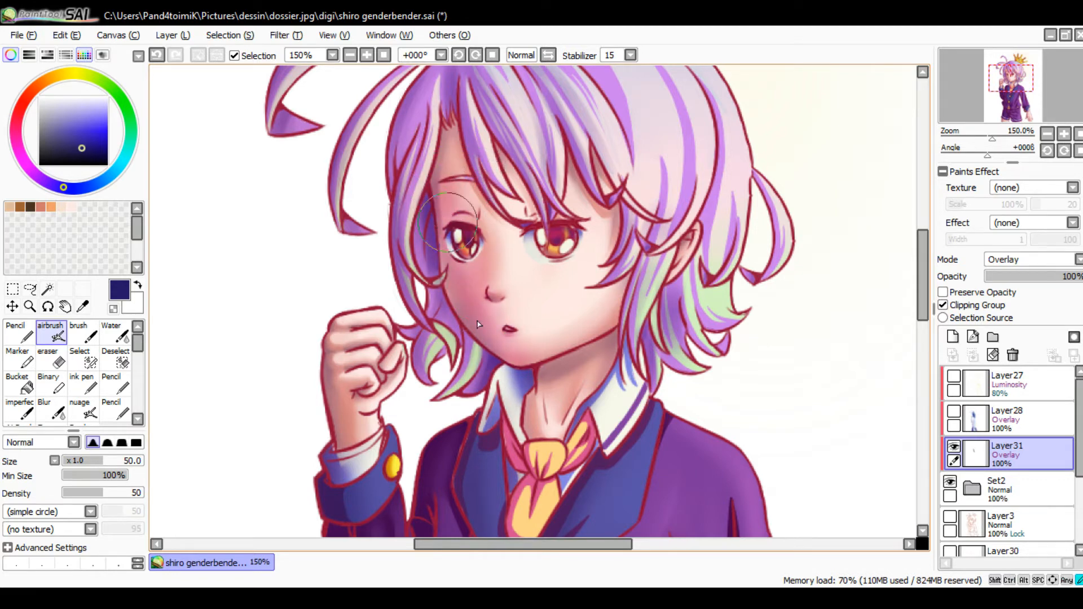
pyautogui.hotkey('ctrl', 'z')
pyautogui.hotkey('ctrl', 'z')
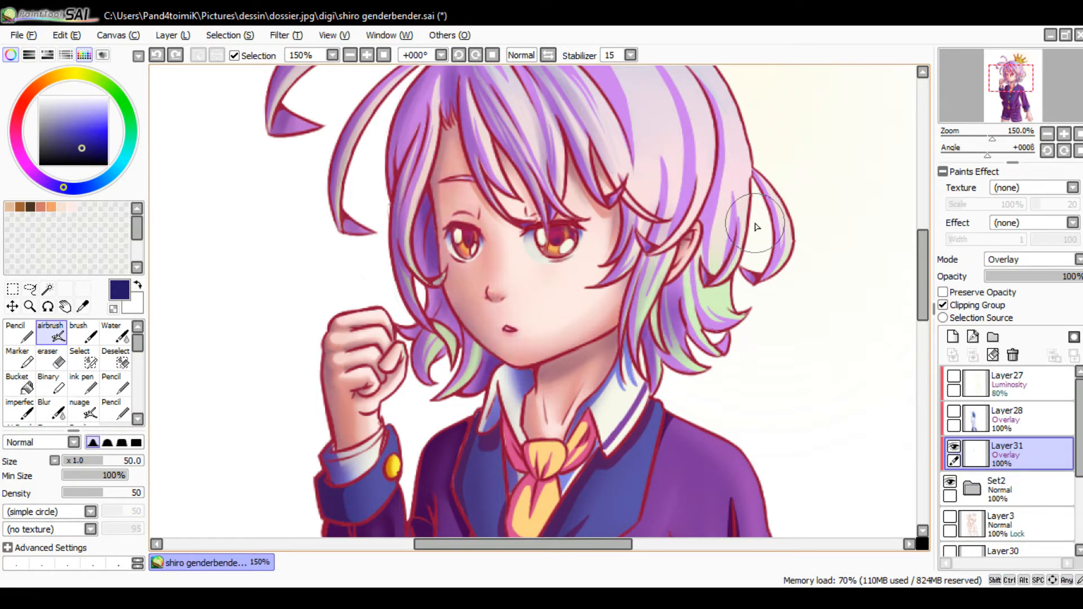
# Switch to the Magic Wand tool for selecting the area around the whole character
pyautogui.click(350, 54)
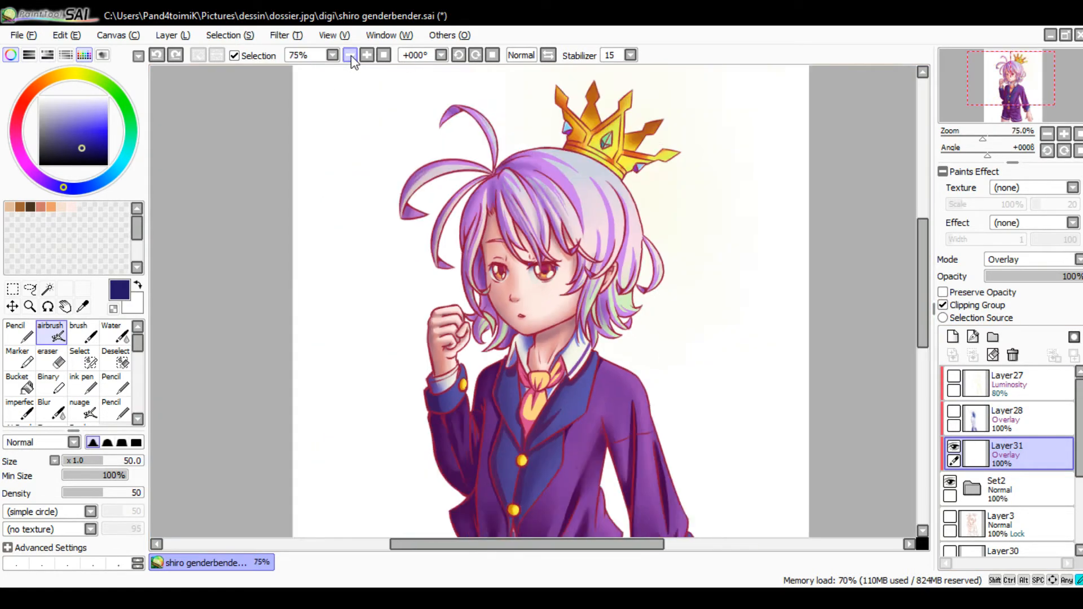
pyautogui.click(350, 55)
pyautogui.click(350, 54)
pyautogui.click(350, 55)
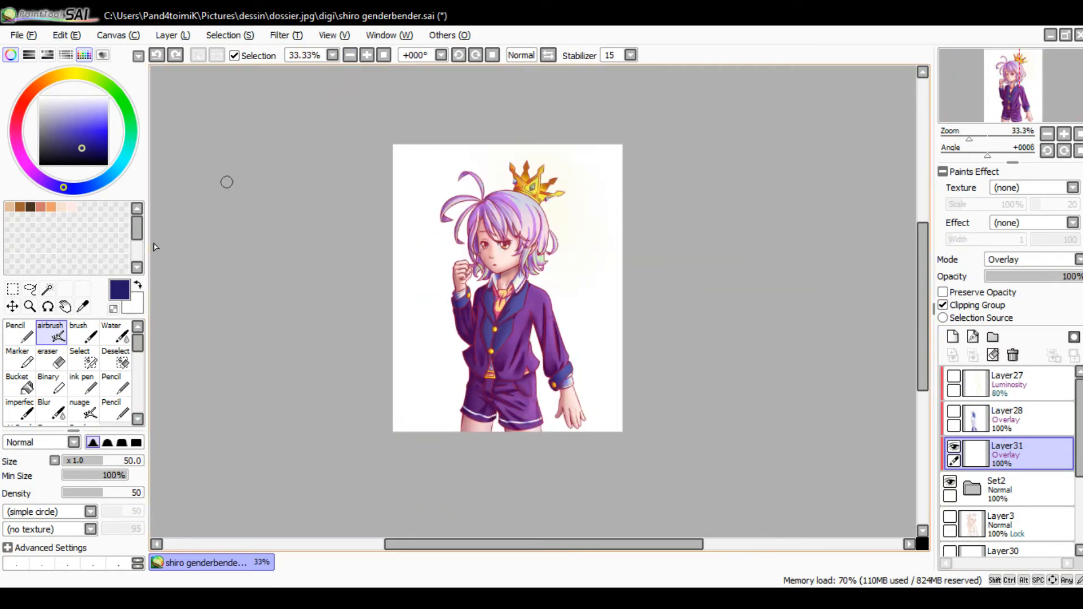
pyautogui.click(47, 289)
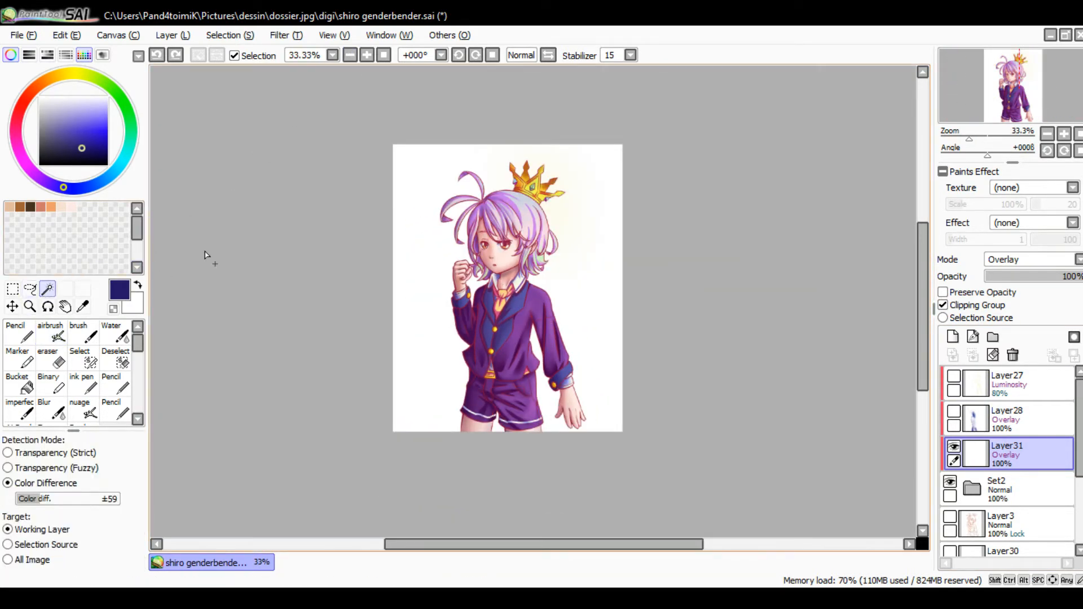
pyautogui.click(367, 55)
pyautogui.click(338, 295)
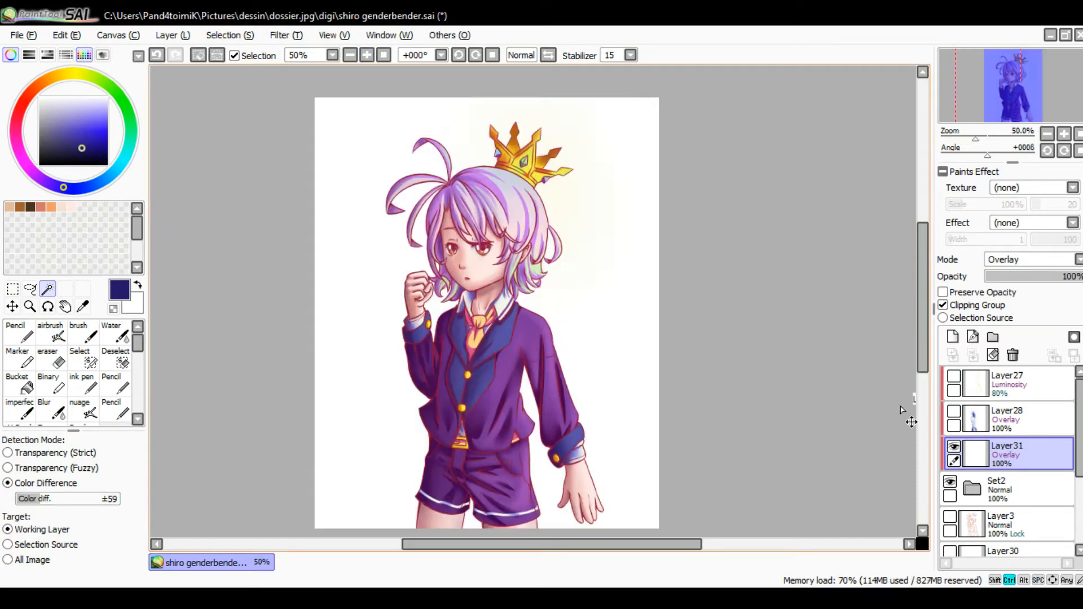
pyautogui.hotkey('ctrl', 'z')
# Select the background on Set2's Layer16 with the Magic Wand, adding the gaps inside the hair loop and between the legs
pyautogui.click(970, 490)
pyautogui.click(1007, 526)
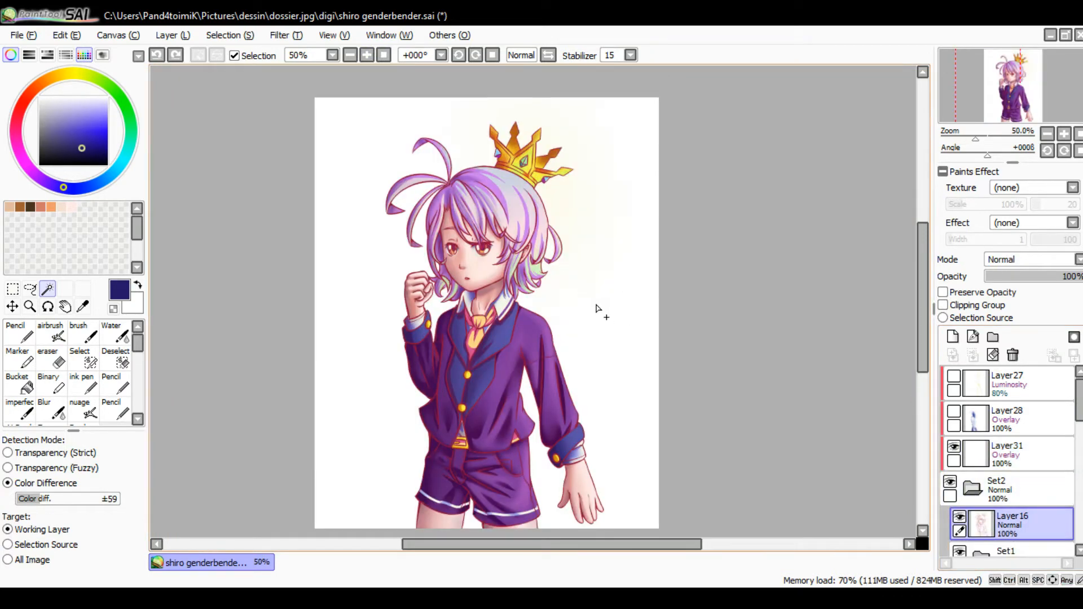
pyautogui.click(596, 306)
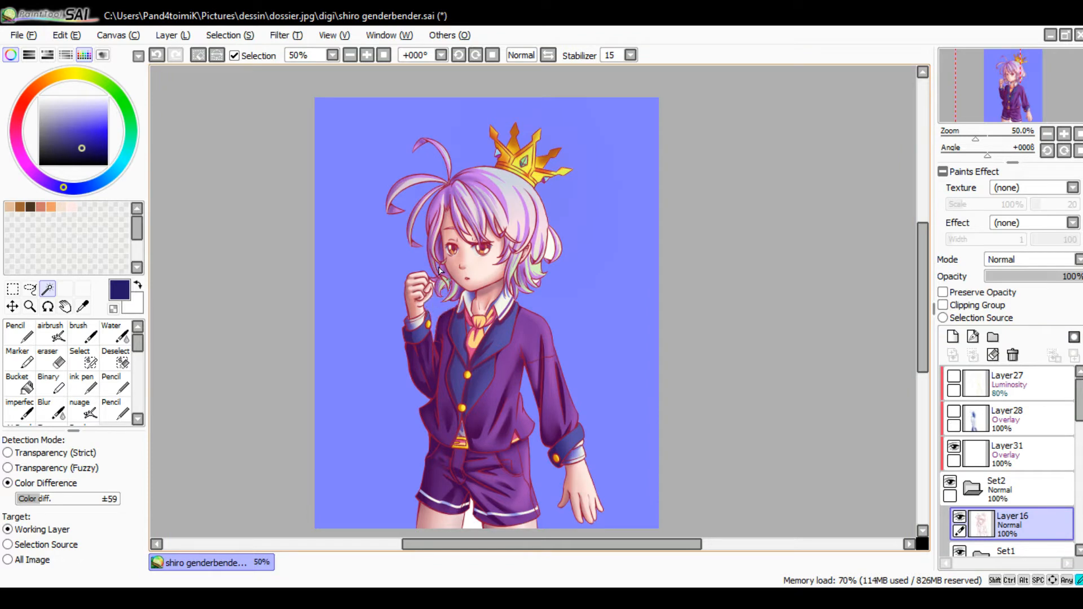
pyautogui.click(550, 252)
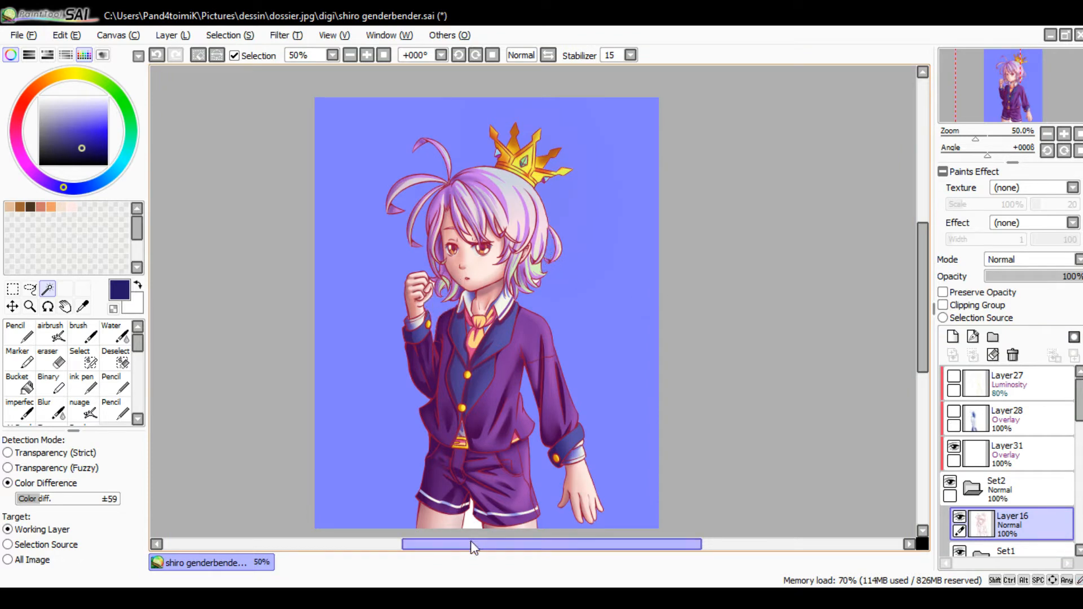
pyautogui.click(487, 518)
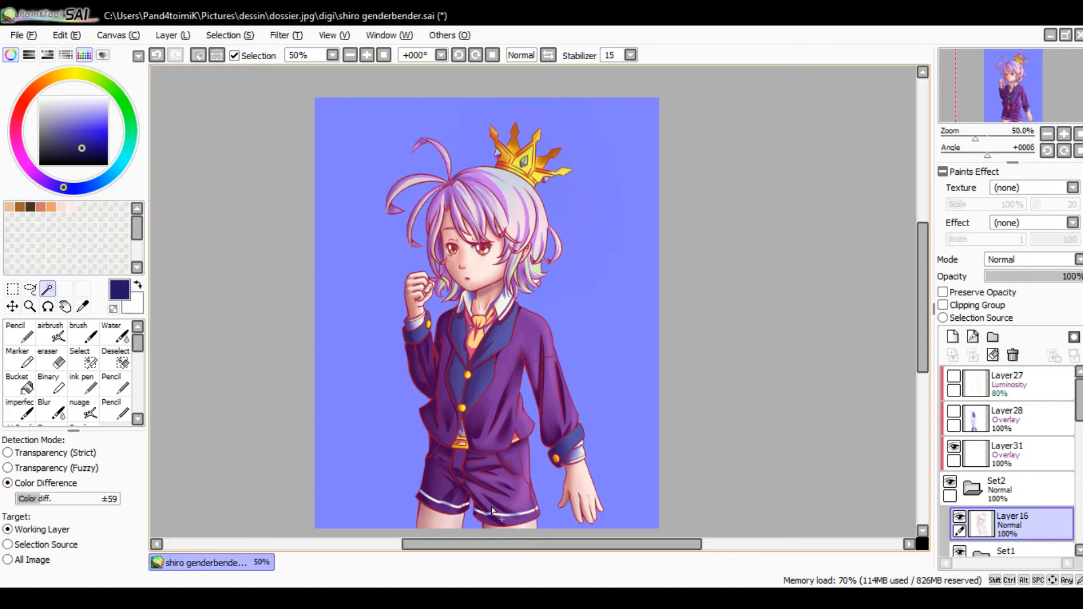
# Invert the selection so that it covers the character instead of the background
pyautogui.click(367, 55)
pyautogui.click(367, 55)
pyautogui.click(366, 55)
pyautogui.moveTo(306, 345); pyautogui.dragTo(397, 311)
pyautogui.moveTo(516, 310); pyautogui.dragTo(435, 295)
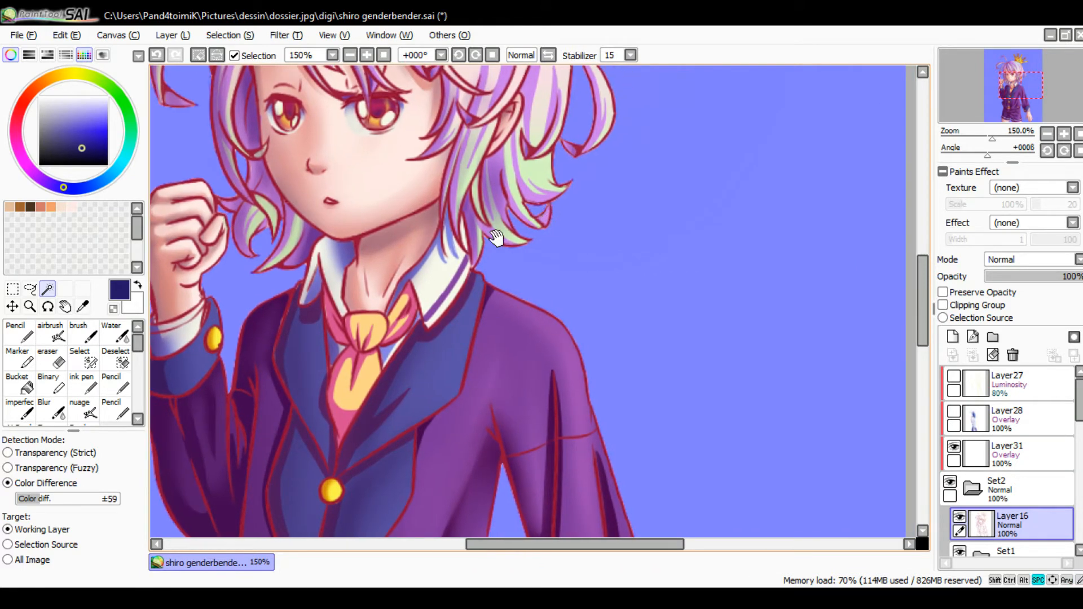
pyautogui.moveTo(488, 243); pyautogui.dragTo(558, 346)
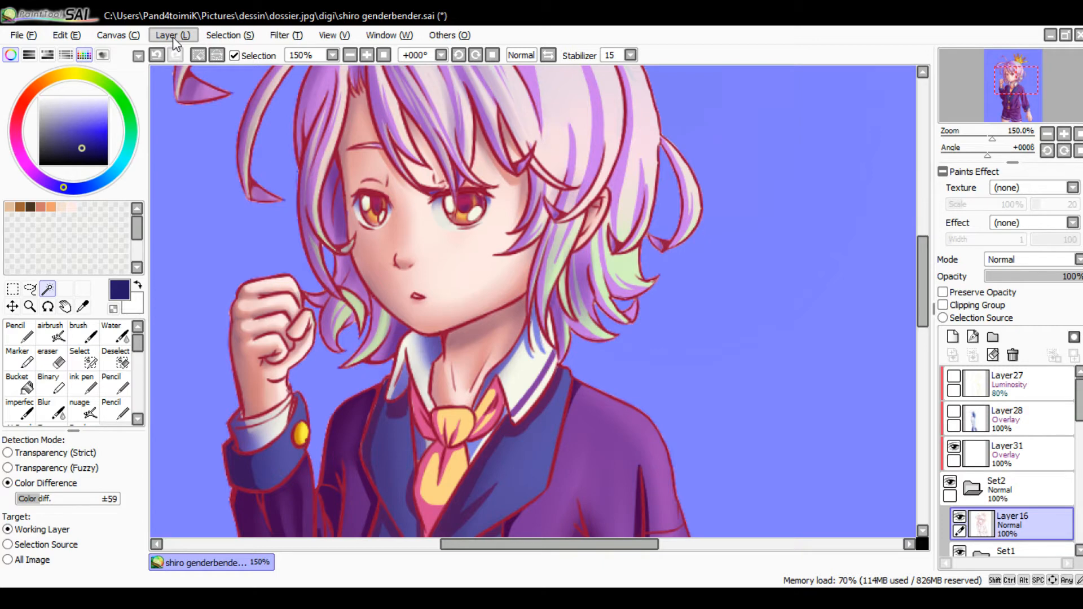
pyautogui.moveTo(249, 142); pyautogui.dragTo(276, 152)
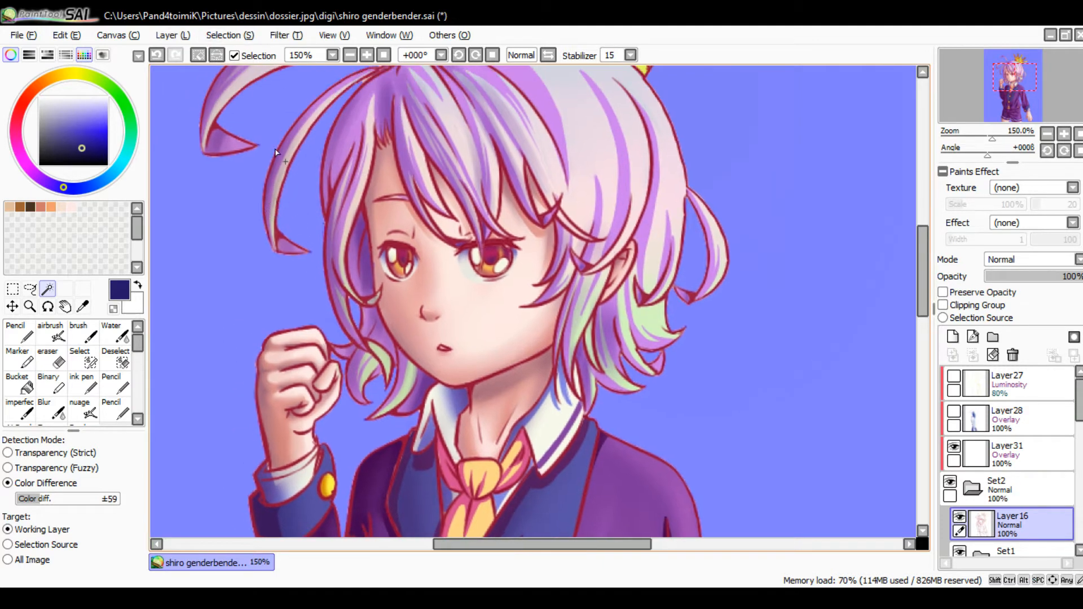
pyautogui.click(241, 39)
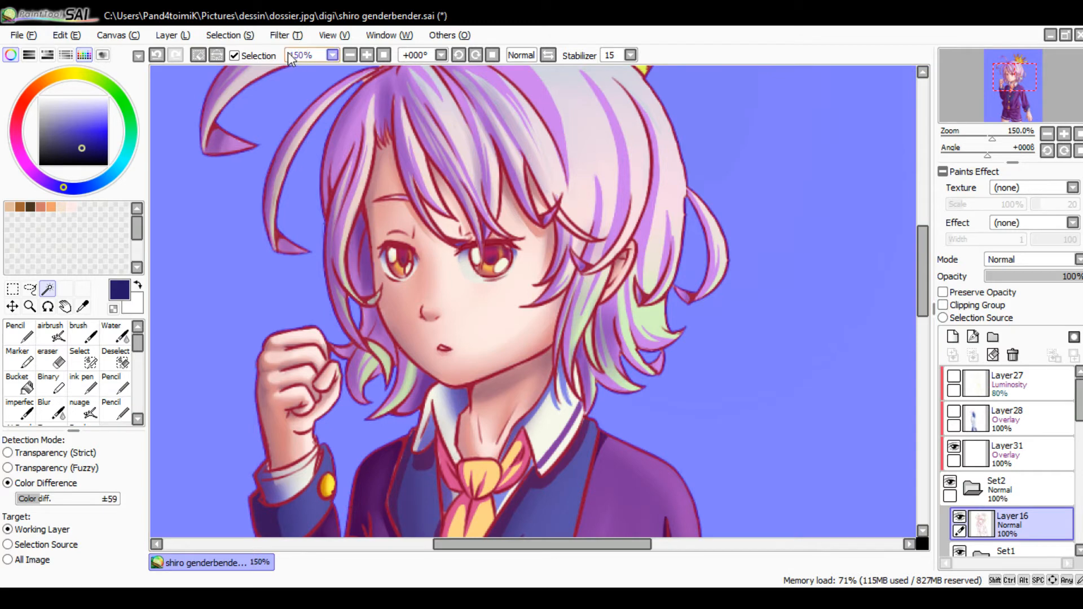
pyautogui.click(227, 39)
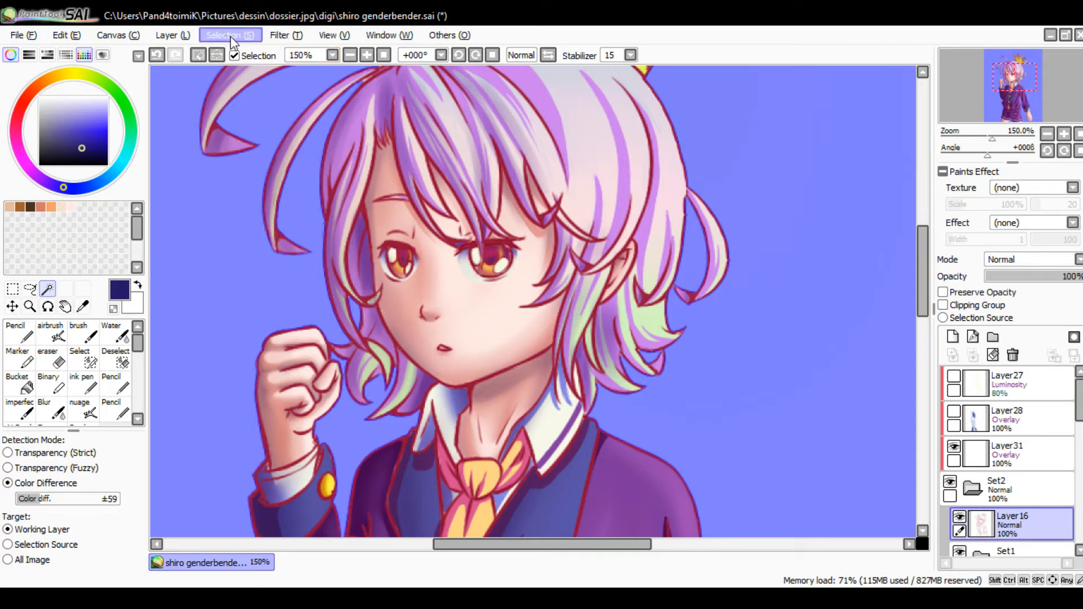
pyautogui.click(245, 69)
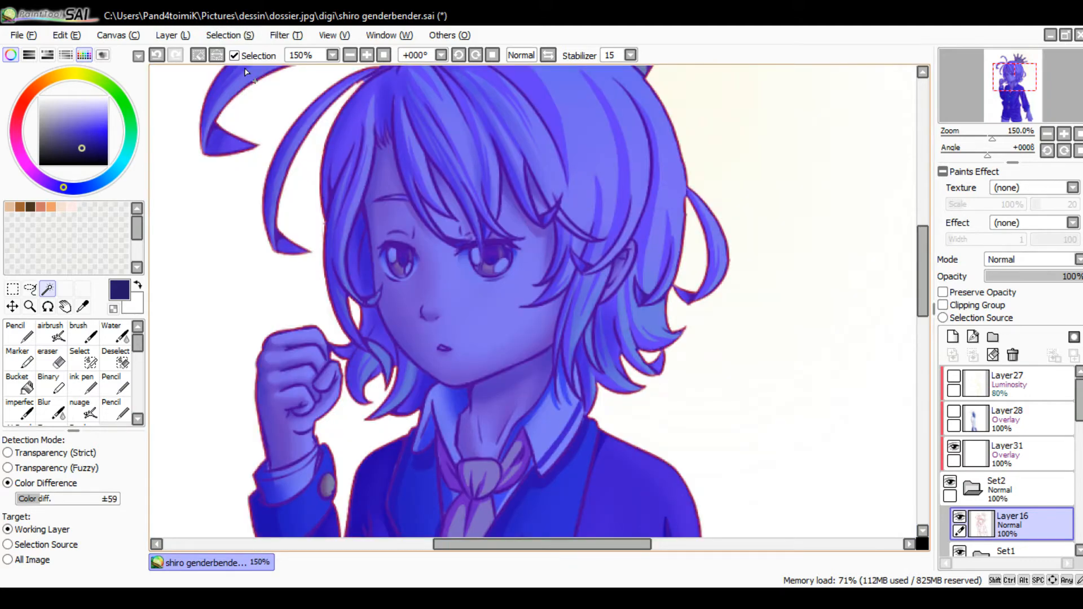
pyautogui.scroll(-2, 428, 307)
pyautogui.moveTo(429, 315); pyautogui.dragTo(401, 249)
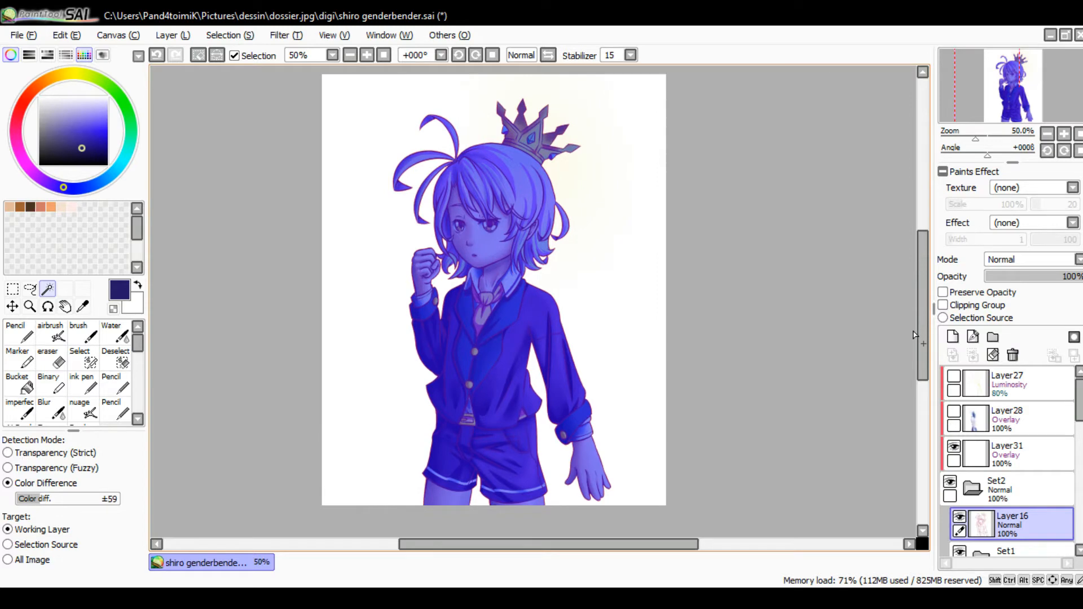
# Switch to the airbrush and try a stroke across the selected character's raised arm, undoing it
pyautogui.click(54, 334)
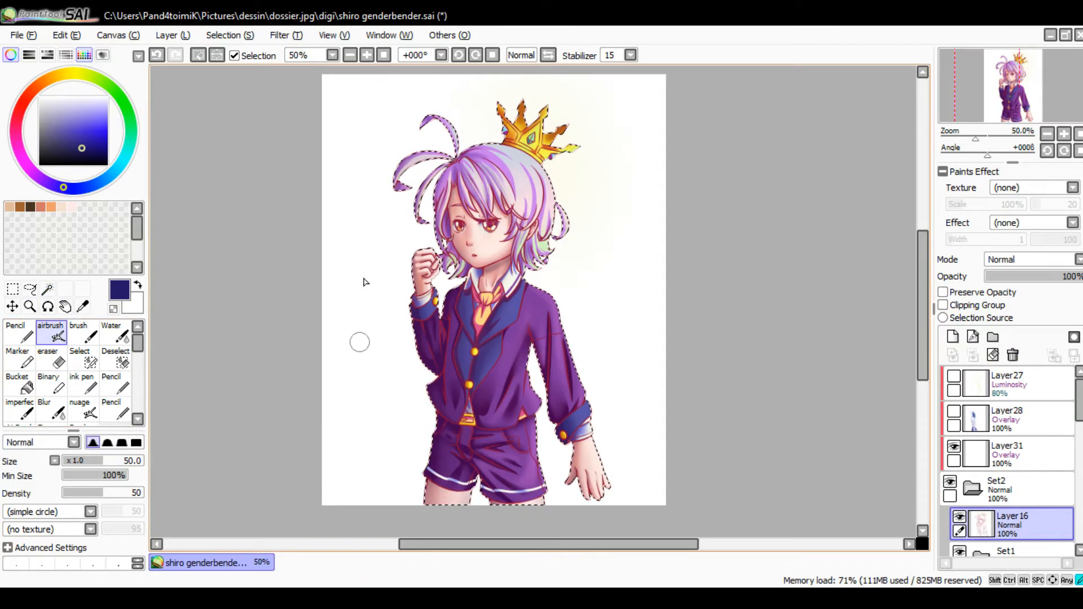
pyautogui.moveTo(400, 258)
pyautogui.mouseDown()
pyautogui.moveTo(401, 279)
pyautogui.moveTo(450, 305)
pyautogui.mouseUp()
pyautogui.hotkey('ctrl', 'z')
pyautogui.hotkey('ctrl', 'z')
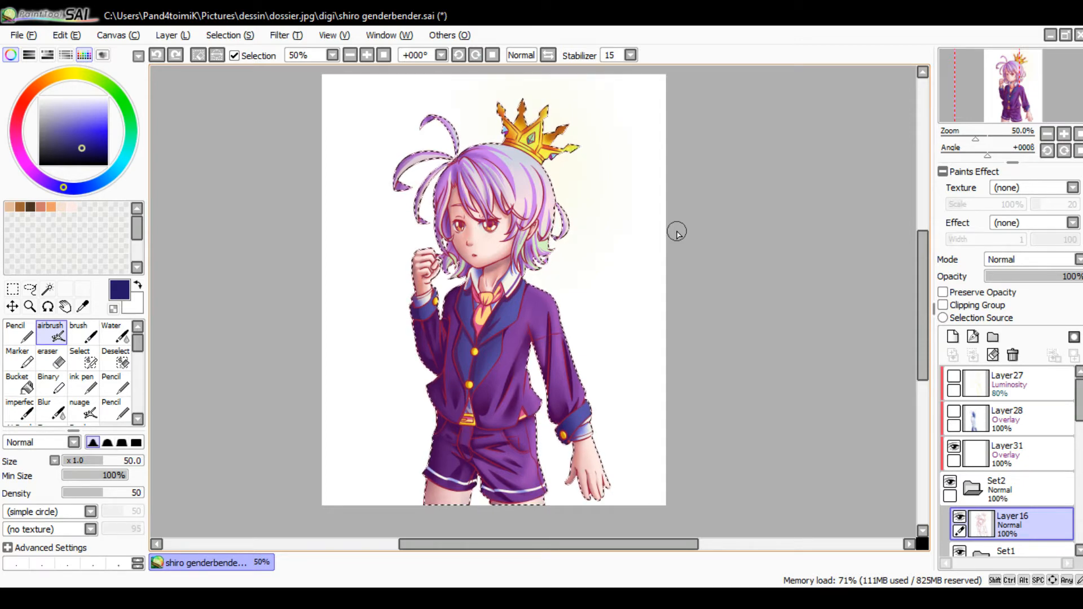
# Deselect the character and try an airbrush stroke beside the raised arm without a selection, undoing it
pyautogui.press('ctrl')
pyautogui.hotkey('ctrl', 'd')
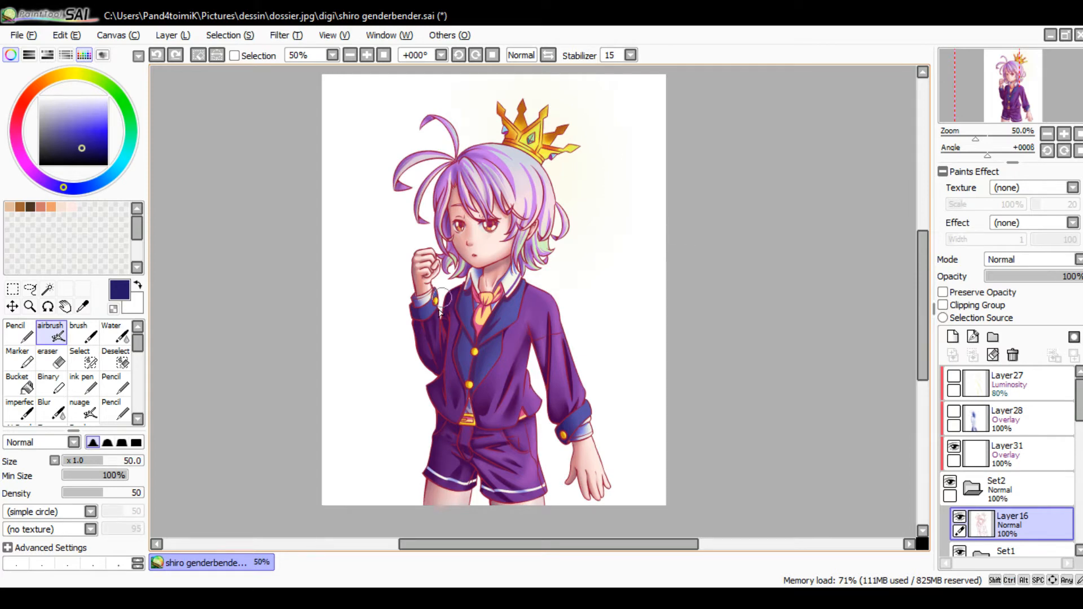
pyautogui.moveTo(372, 338)
pyautogui.mouseDown()
pyautogui.moveTo(401, 297)
pyautogui.moveTo(440, 314)
pyautogui.moveTo(547, 243)
pyautogui.moveTo(408, 359)
pyautogui.mouseUp()
pyautogui.hotkey('ctrl', 'z')
# Make the clipped Overlay layer Layer31 active and fine-tune the dark blue paint colour
pyautogui.click(367, 55)
pyautogui.click(367, 55)
pyautogui.click(367, 55)
pyautogui.press('space')
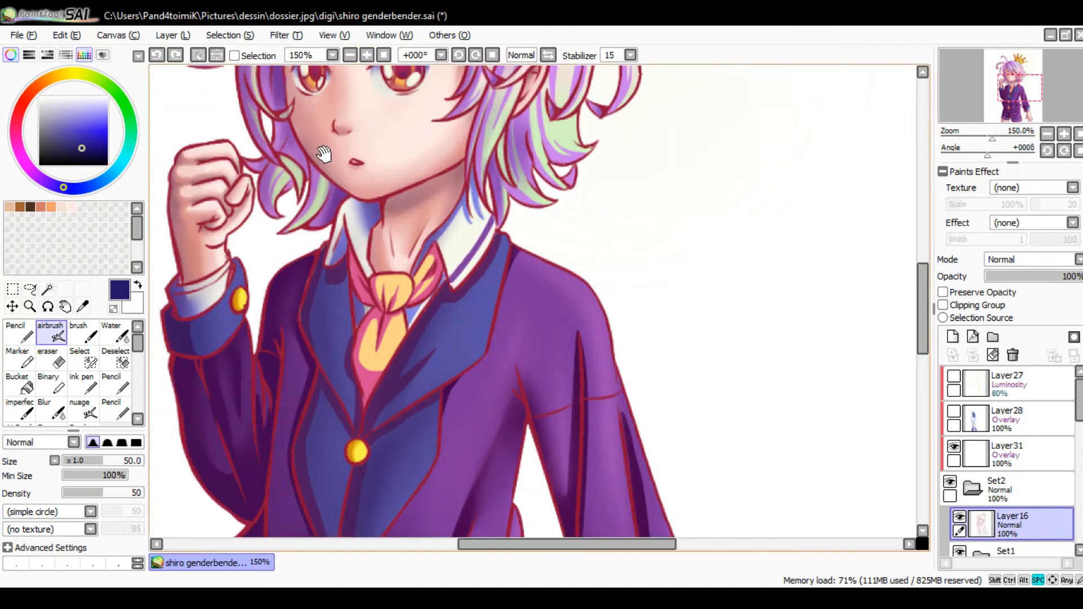
pyautogui.moveTo(323, 154); pyautogui.dragTo(353, 288)
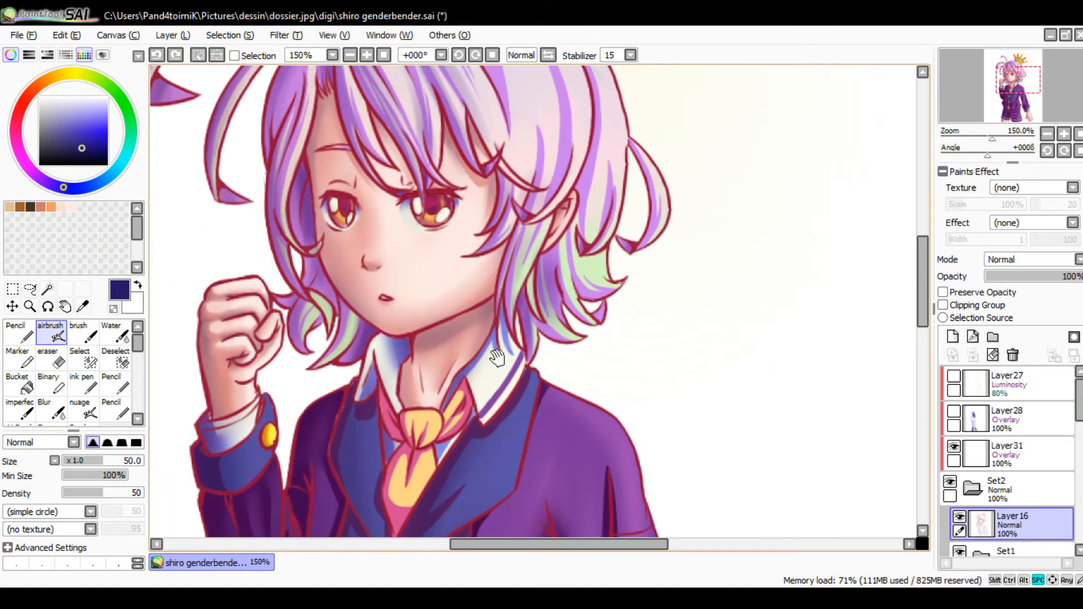
pyautogui.click(1035, 459)
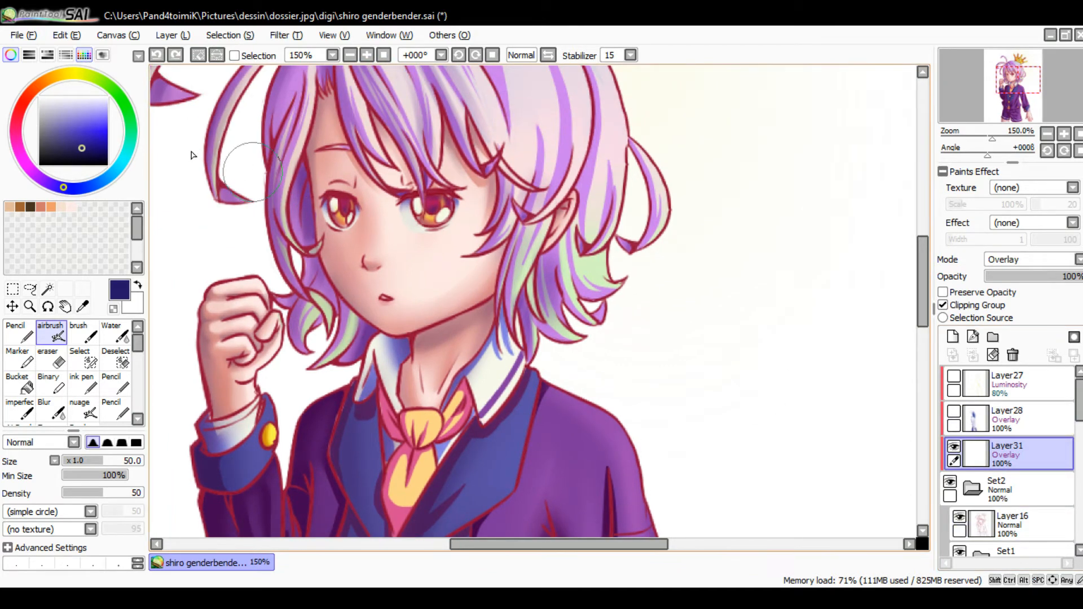
pyautogui.moveTo(80, 150); pyautogui.dragTo(87, 148)
pyautogui.moveTo(669, 293); pyautogui.dragTo(665, 353)
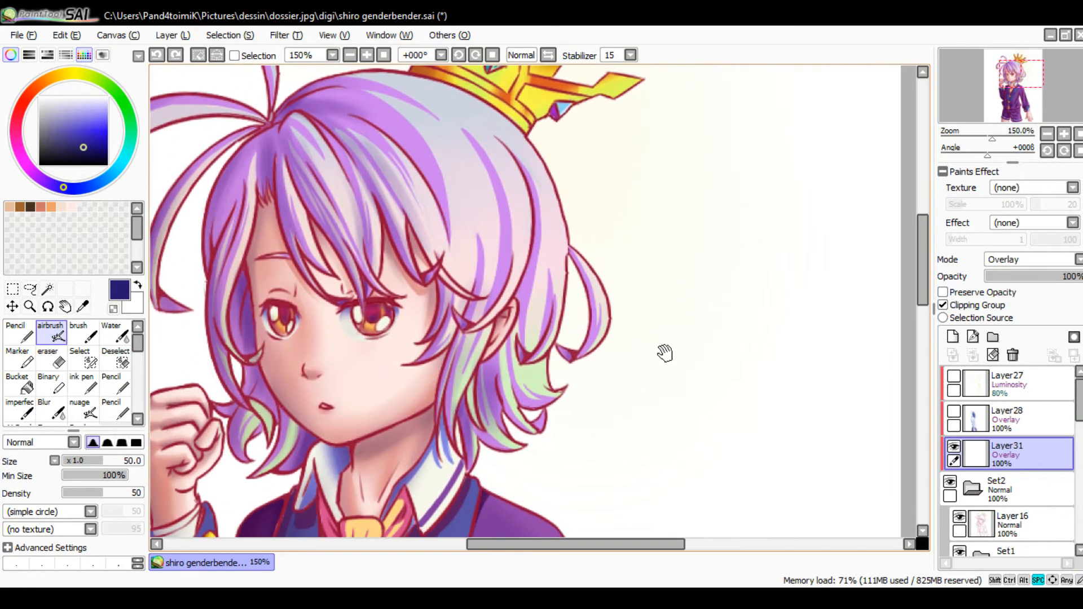
# Try adding a new layer directly above Layer31, and undo the addition
pyautogui.click(953, 337)
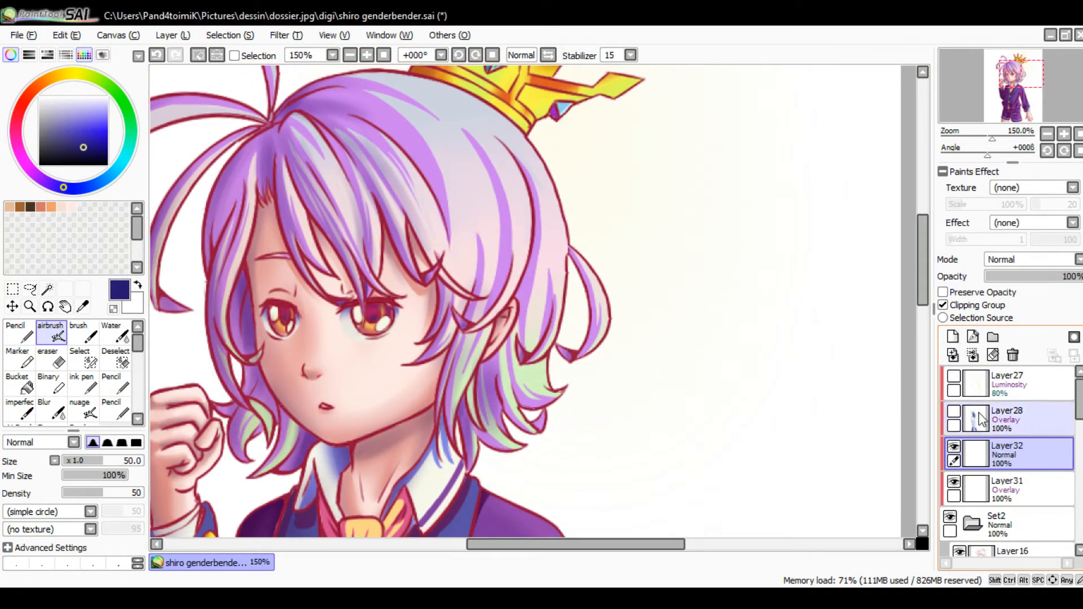
pyautogui.hotkey('ctrl', 'z')
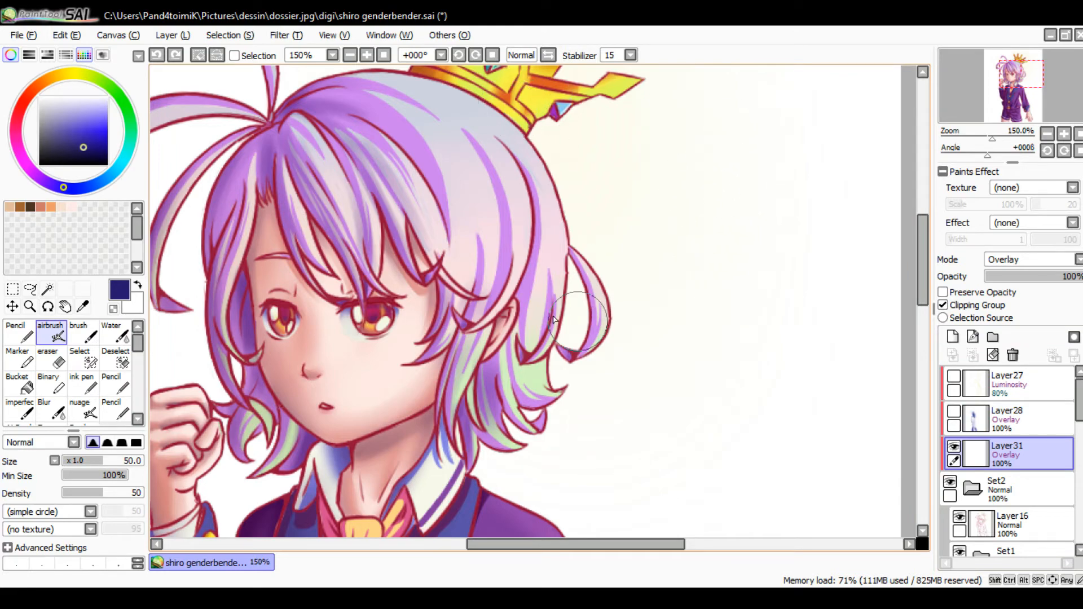
pyautogui.moveTo(552, 319)
pyautogui.mouseDown()
pyautogui.moveTo(677, 411)
pyautogui.moveTo(518, 288)
pyautogui.moveTo(567, 405)
pyautogui.moveTo(582, 361)
pyautogui.mouseUp()
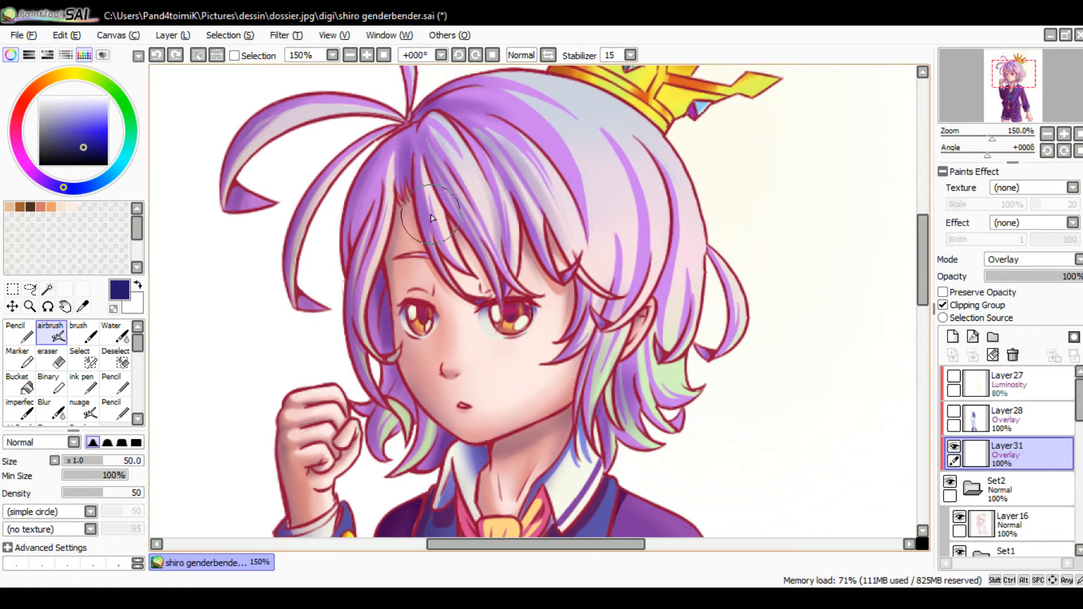
# Try a dark blue airbrush stroke down the lowered arm's sleeve on Layer31, and undo it
pyautogui.click(351, 56)
pyautogui.click(351, 56)
pyautogui.click(351, 56)
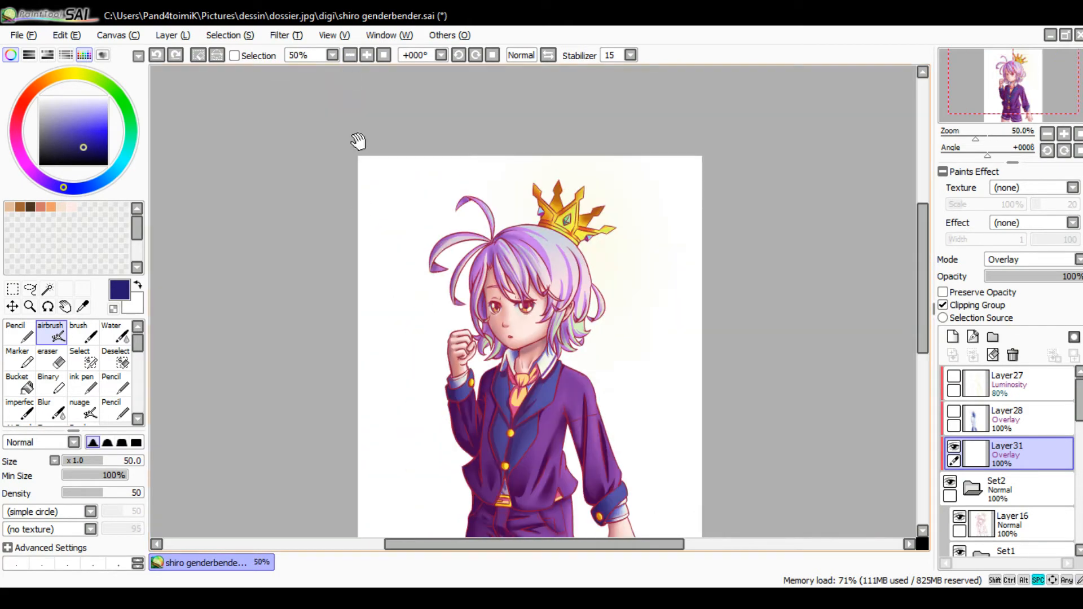
pyautogui.moveTo(440, 451); pyautogui.dragTo(401, 315)
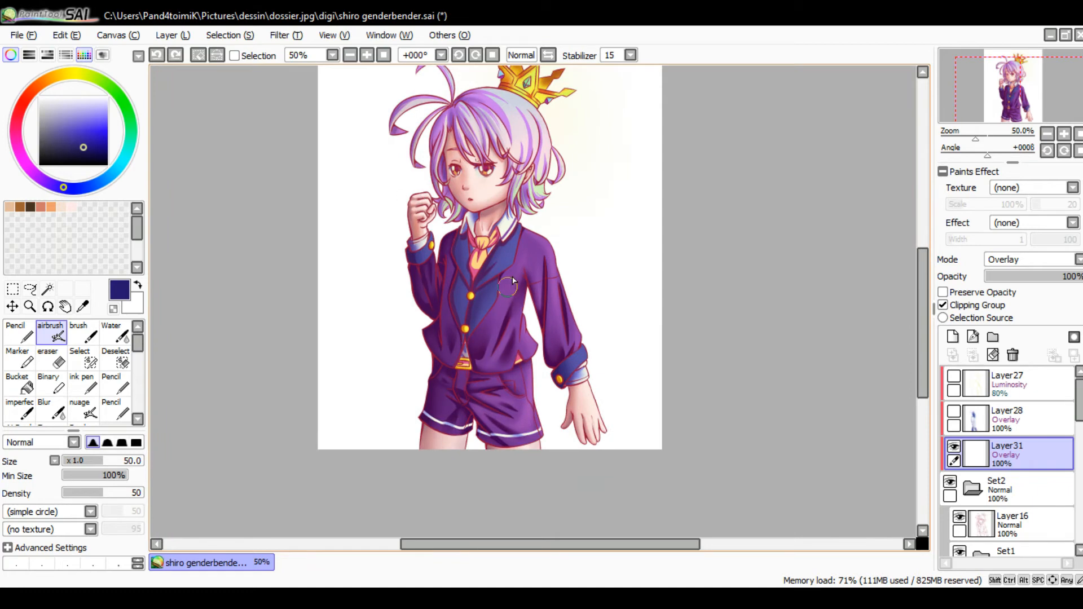
pyautogui.moveTo(508, 228); pyautogui.dragTo(471, 296)
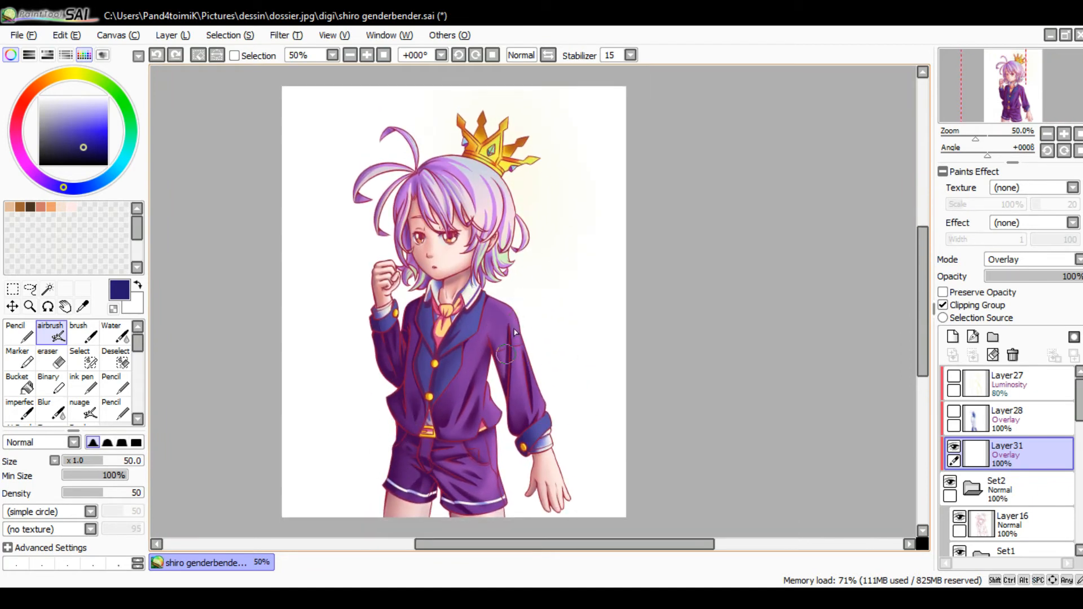
pyautogui.moveTo(505, 297); pyautogui.dragTo(533, 396)
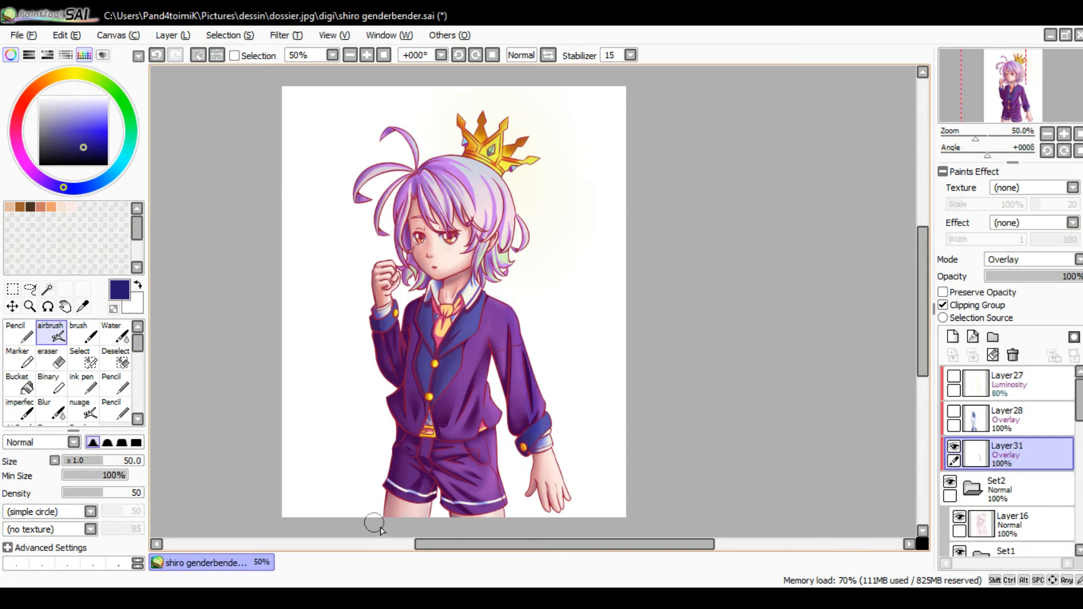
pyautogui.hotkey('ctrl', 'z')
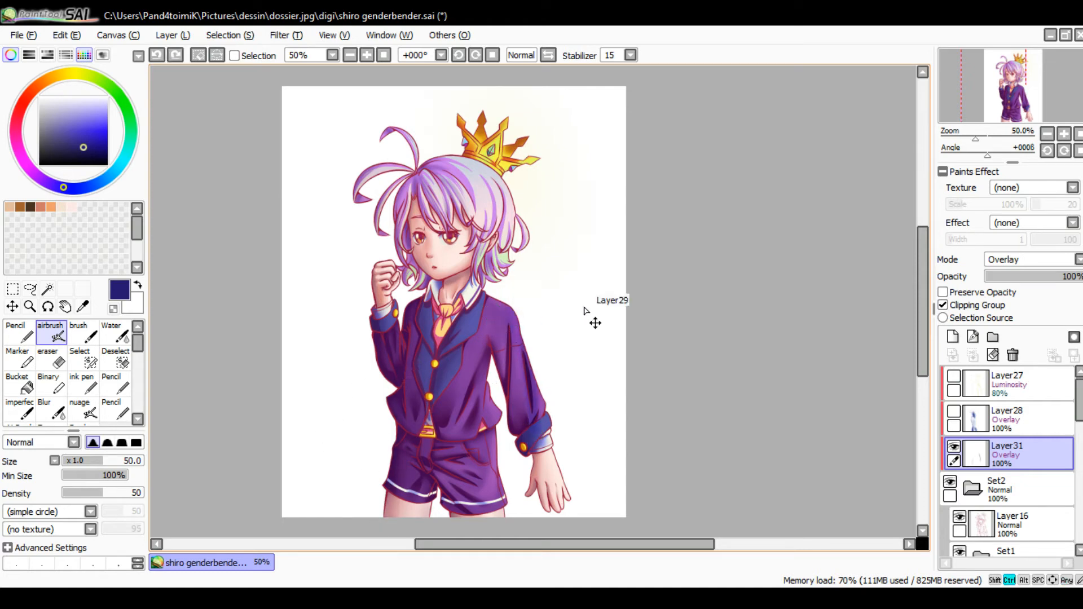
# Airbrush dark blue shading from the forehead down the cheek on the raised-fist side of the face, using size 27
pyautogui.scroll(4, 345, 90)
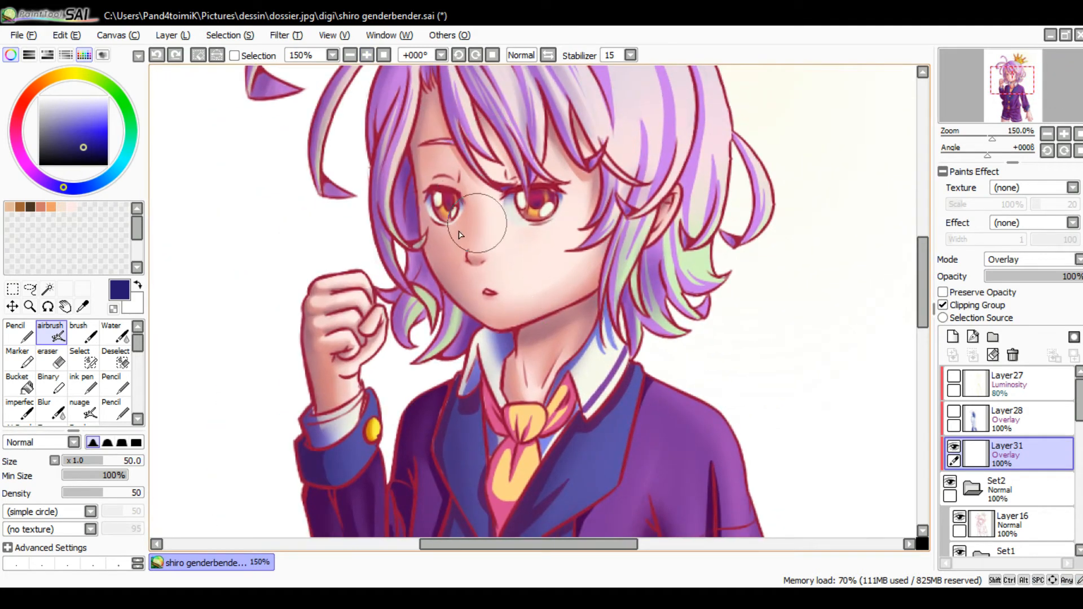
pyautogui.moveTo(492, 165); pyautogui.dragTo(483, 193)
pyautogui.moveTo(430, 107)
pyautogui.mouseDown()
pyautogui.moveTo(415, 186)
pyautogui.moveTo(436, 270)
pyautogui.mouseUp()
pyautogui.moveTo(413, 172)
pyautogui.mouseDown()
pyautogui.moveTo(426, 248)
pyautogui.moveTo(420, 179)
pyautogui.moveTo(481, 316)
pyautogui.mouseUp()
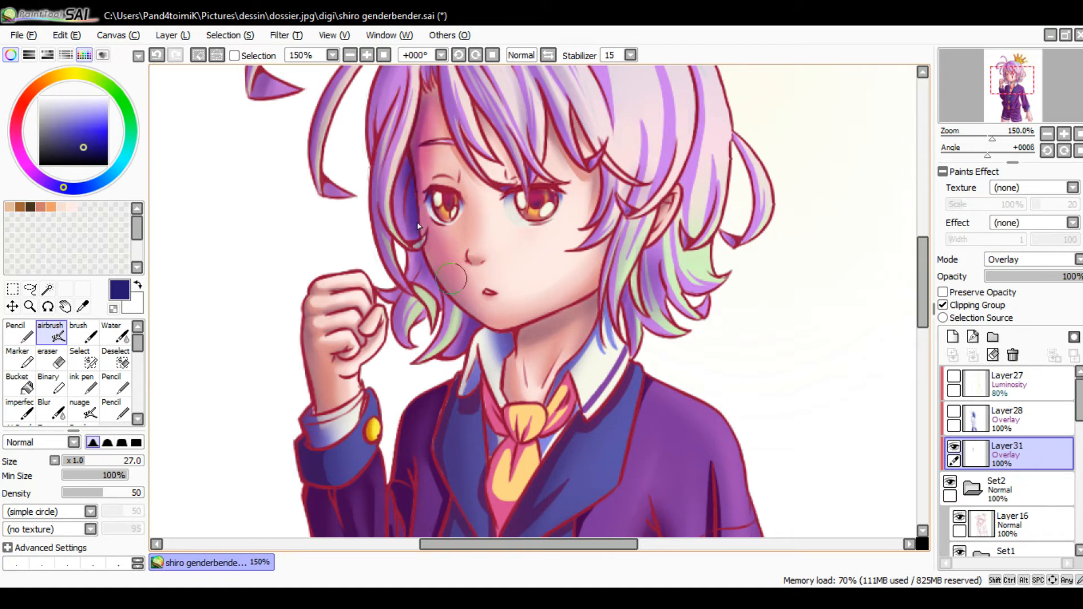
pyautogui.moveTo(424, 231); pyautogui.dragTo(458, 296)
pyautogui.moveTo(430, 130)
pyautogui.mouseDown()
pyautogui.moveTo(437, 224)
pyautogui.moveTo(456, 277)
pyautogui.moveTo(440, 113)
pyautogui.moveTo(462, 278)
pyautogui.moveTo(451, 210)
pyautogui.moveTo(492, 330)
pyautogui.mouseUp()
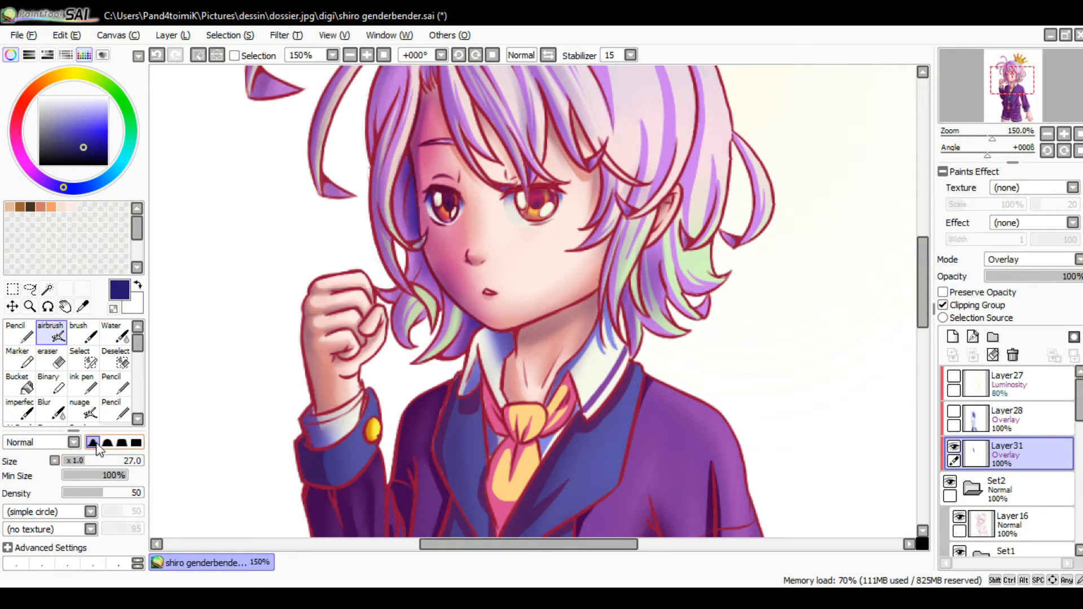
# Try the airbrush's hardest edge shape, and return to the softest one
pyautogui.click(136, 442)
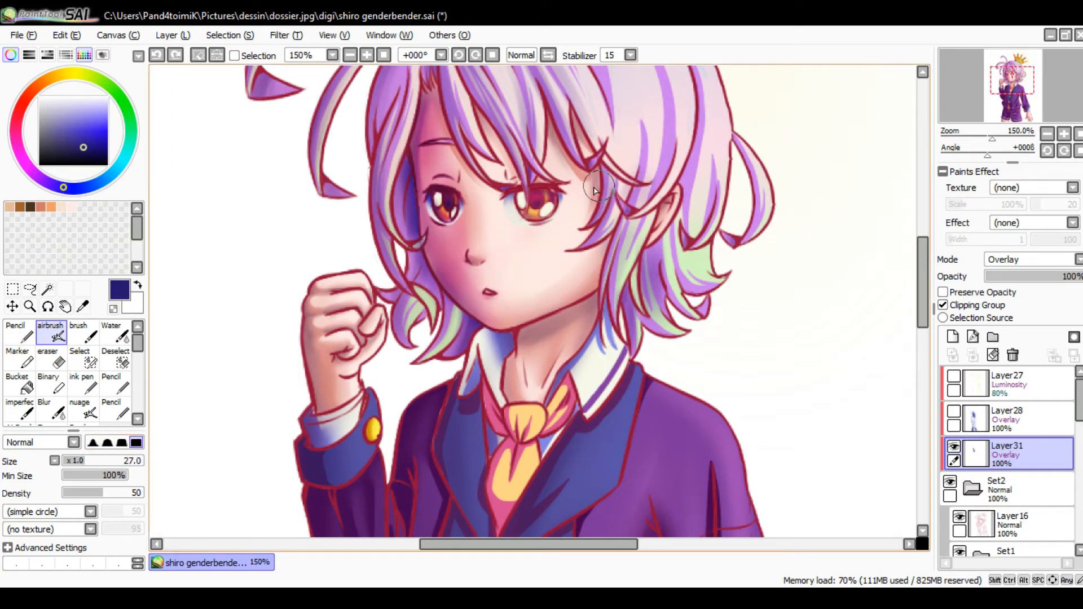
pyautogui.click(93, 442)
pyautogui.scroll(-4, 420, 411)
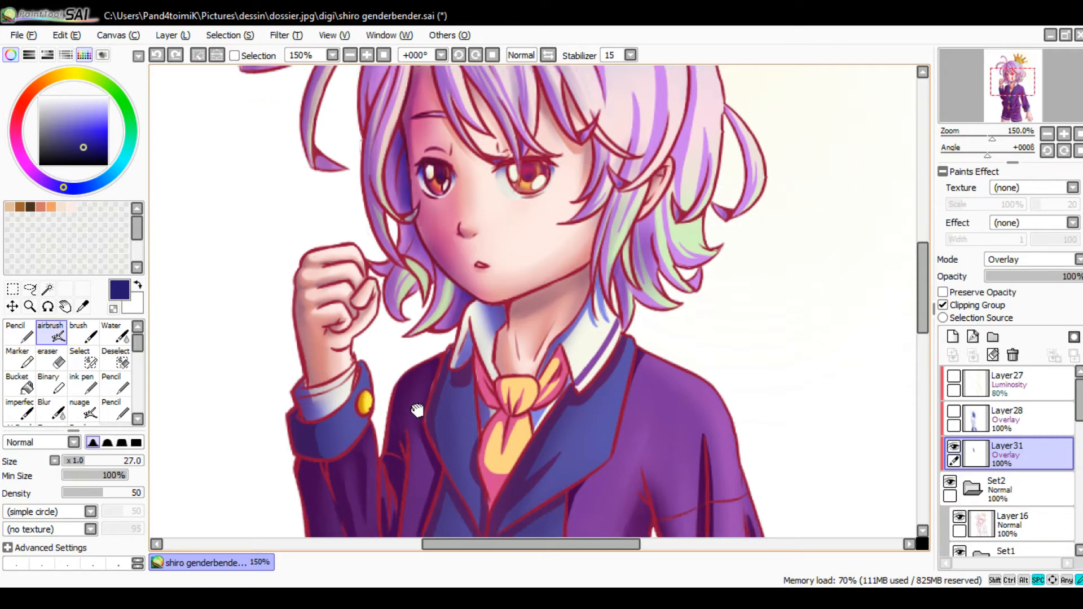
# Airbrush broad dark blue shading down the raised-fist side of the character at size 93, undoing the first stroke
pyautogui.doubleClick(350, 56)
pyautogui.moveTo(448, 139)
pyautogui.mouseDown()
pyautogui.moveTo(435, 223)
pyautogui.moveTo(466, 220)
pyautogui.mouseUp()
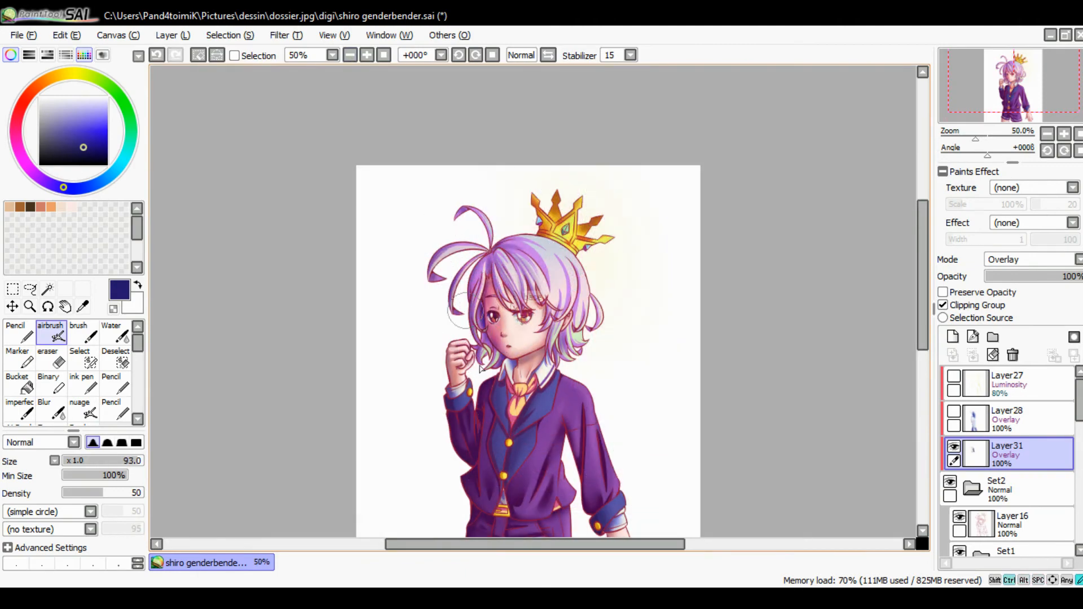
pyautogui.hotkey('ctrl', 'z')
pyautogui.moveTo(465, 311)
pyautogui.mouseDown()
pyautogui.moveTo(472, 355)
pyautogui.moveTo(483, 351)
pyautogui.mouseUp()
pyautogui.moveTo(440, 418); pyautogui.dragTo(439, 257)
pyautogui.moveTo(463, 317); pyautogui.dragTo(469, 374)
# Reduce the airbrush to size 16 and shade the finer areas of the jacket and the shorts' hem between the legs
pyautogui.doubleClick(367, 55)
pyautogui.moveTo(361, 129); pyautogui.dragTo(432, 178)
pyautogui.moveTo(422, 301)
pyautogui.keyDown('ctrl'); pyautogui.keyDown('alt'); pyautogui.mouseDown()
pyautogui.moveTo(409, 301)
pyautogui.moveTo(418, 336)
pyautogui.mouseUp(); pyautogui.keyUp('alt'); pyautogui.keyUp('ctrl')
pyautogui.moveTo(423, 212); pyautogui.dragTo(430, 236)
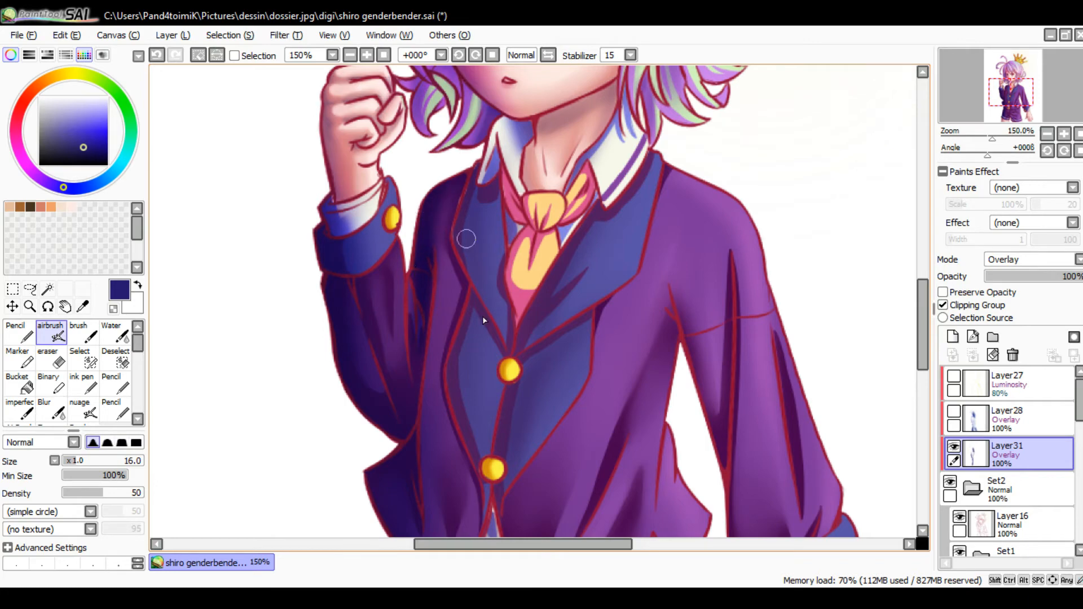
pyautogui.moveTo(492, 468); pyautogui.dragTo(443, 130)
pyautogui.moveTo(451, 381); pyautogui.dragTo(452, 406)
pyautogui.moveTo(491, 438); pyautogui.dragTo(511, 485)
# Enlarge the airbrush to size 77 and shade the outer edge of the thigh and shorts on the raised-fist side
pyautogui.keyDown('ctrl'); pyautogui.keyDown('alt'); pyautogui.moveTo(454, 397); pyautogui.dragTo(486, 397); pyautogui.keyUp('alt'); pyautogui.keyUp('ctrl')
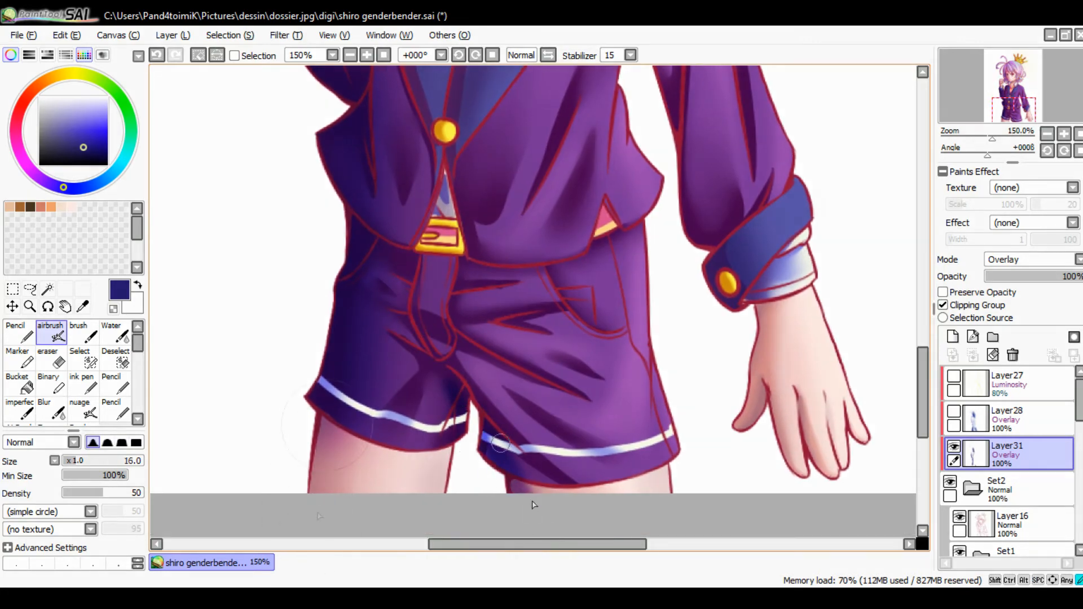
pyautogui.moveTo(312, 486); pyautogui.dragTo(307, 446)
pyautogui.moveTo(370, 239); pyautogui.dragTo(344, 389)
# Airbrush dark blue shading at size 12 into the hair strands below the ear and beside the collar
pyautogui.click(351, 56)
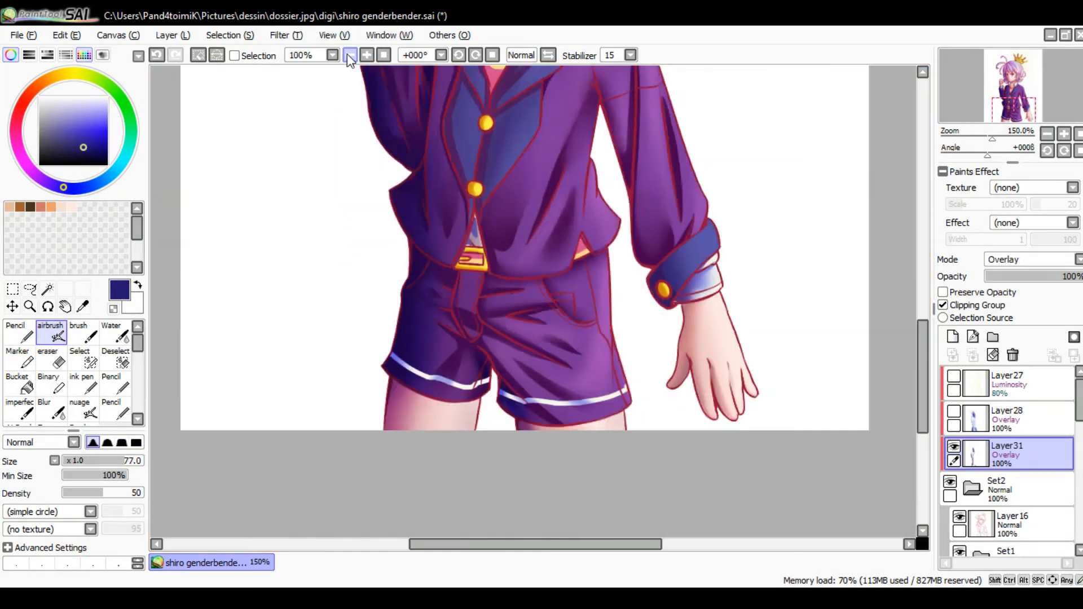
pyautogui.click(351, 56)
pyautogui.click(351, 56)
pyautogui.click(351, 56)
pyautogui.moveTo(341, 110); pyautogui.dragTo(309, 184)
pyautogui.click(367, 55)
pyautogui.click(366, 55)
pyautogui.moveTo(394, 148)
pyautogui.mouseDown()
pyautogui.moveTo(416, 283)
pyautogui.moveTo(418, 265)
pyautogui.mouseUp()
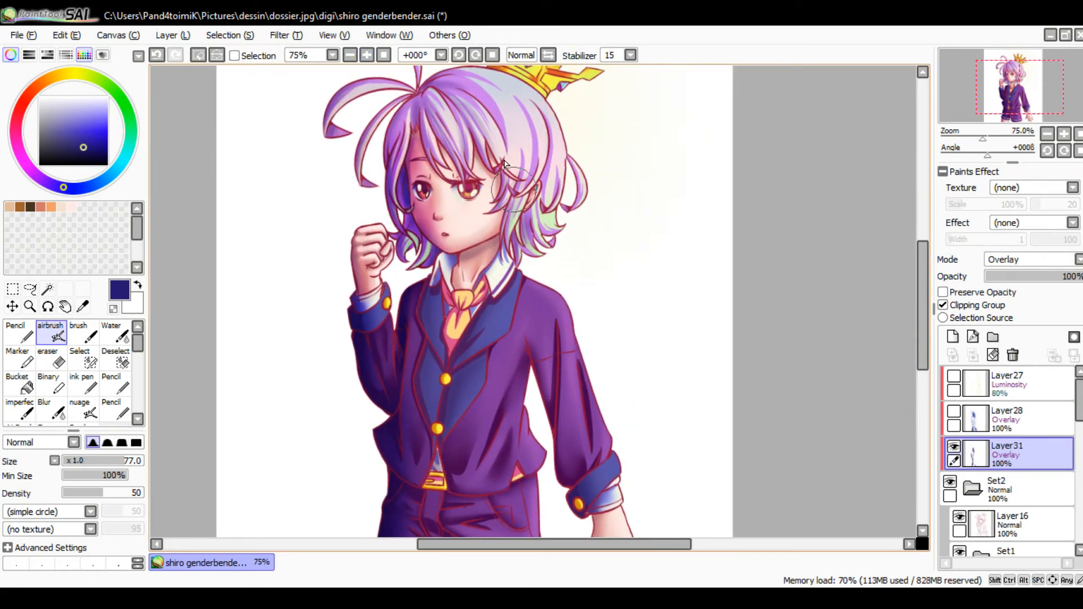
pyautogui.click(367, 54)
pyautogui.click(366, 55)
pyautogui.moveTo(542, 220)
pyautogui.mouseDown()
pyautogui.moveTo(534, 244)
pyautogui.moveTo(468, 293)
pyautogui.mouseUp()
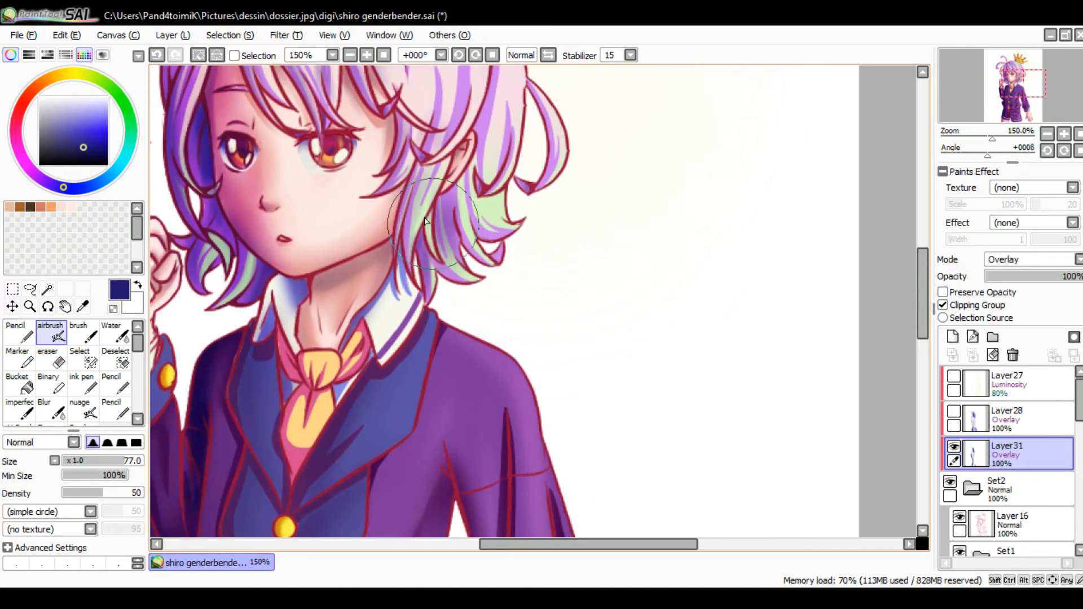
pyautogui.moveTo(451, 247)
pyautogui.mouseDown()
pyautogui.moveTo(420, 243)
pyautogui.moveTo(427, 276)
pyautogui.mouseUp()
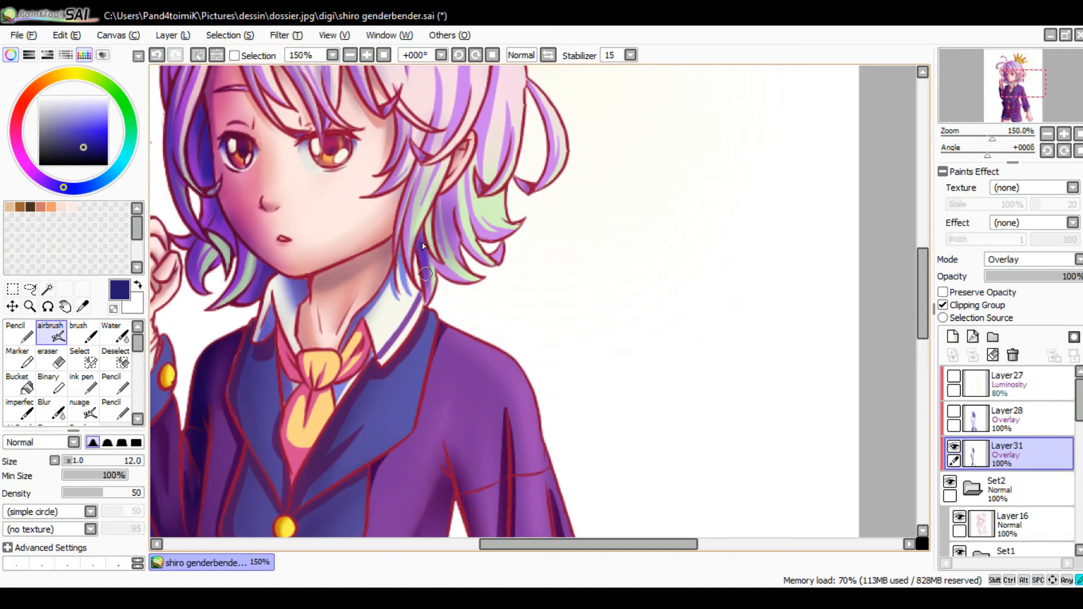
pyautogui.moveTo(450, 190); pyautogui.dragTo(437, 245)
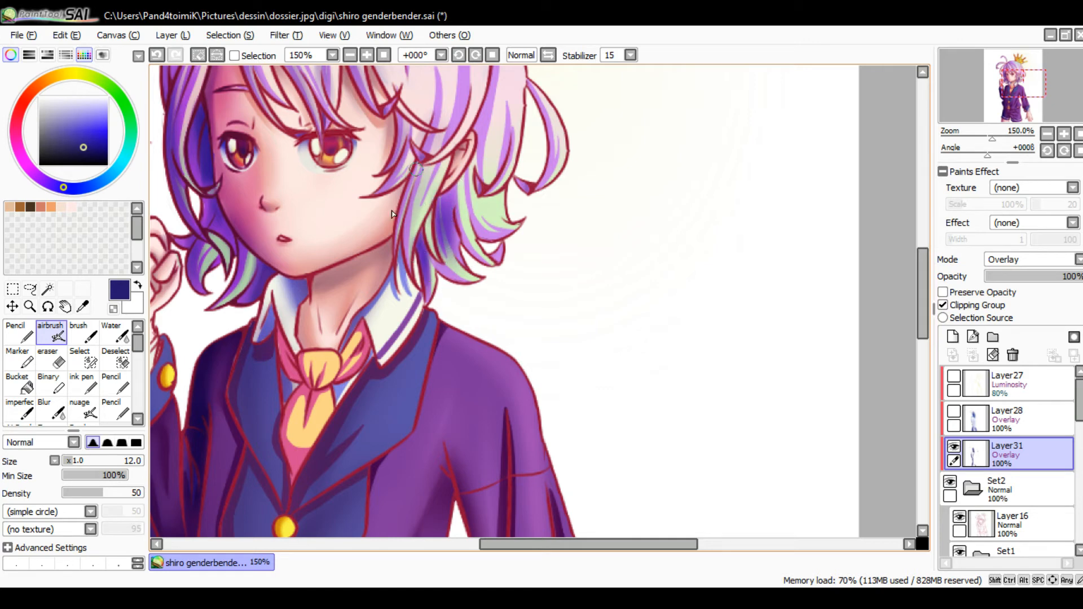
# Airbrush dark blue shading at size 12 across the neck beneath the chin
pyautogui.moveTo(393, 214); pyautogui.dragTo(438, 256)
pyautogui.moveTo(378, 285); pyautogui.dragTo(437, 263)
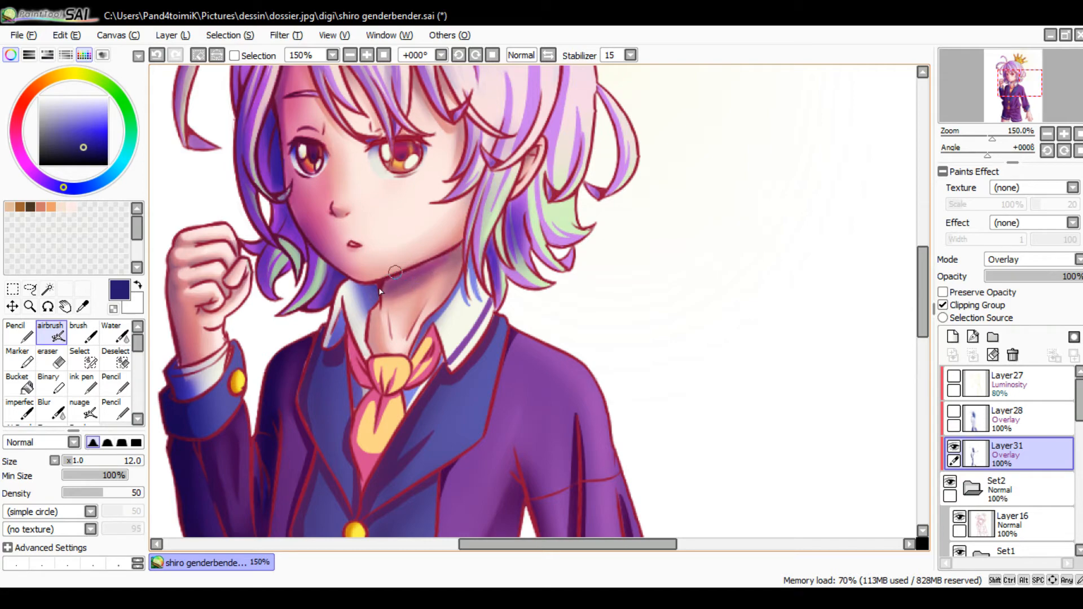
pyautogui.moveTo(440, 282)
pyautogui.mouseDown()
pyautogui.moveTo(394, 271)
pyautogui.moveTo(389, 299)
pyautogui.mouseUp()
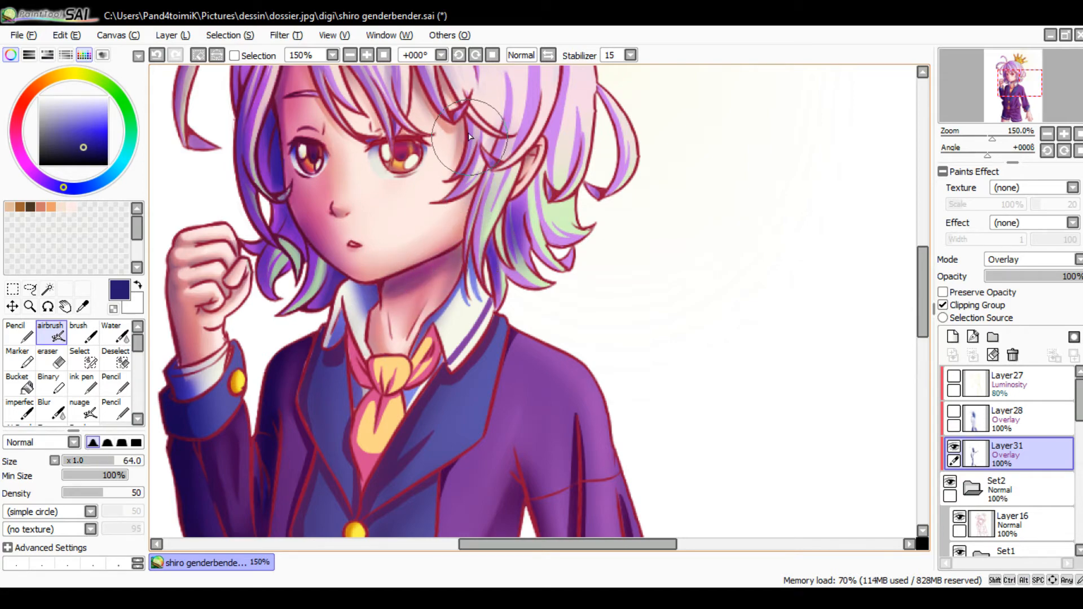
# Add a new clipped layer directly above Layer31 and set its blending mode to Luminosity
pyautogui.click(349, 55)
pyautogui.moveTo(345, 244)
pyautogui.mouseDown()
pyautogui.moveTo(319, 188)
pyautogui.moveTo(340, 245)
pyautogui.mouseUp()
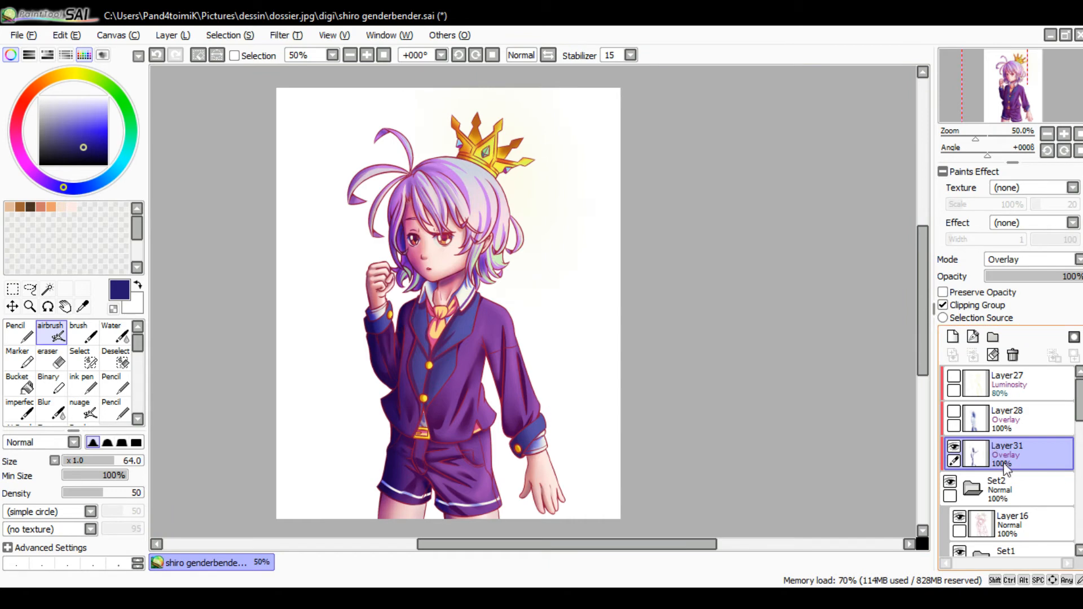
pyautogui.click(953, 337)
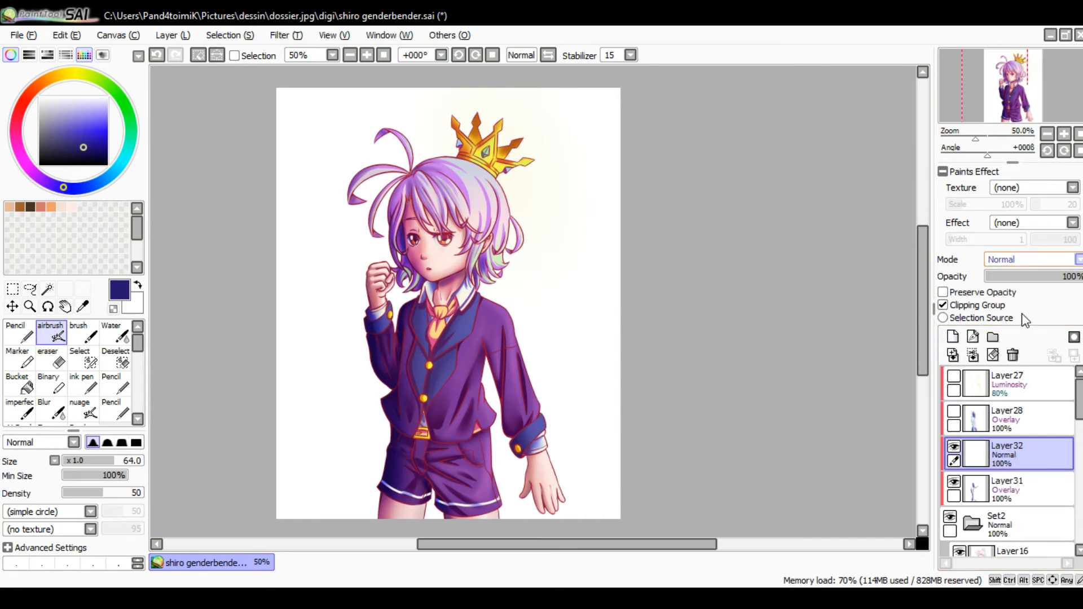
pyautogui.scroll(-4, 1025, 320)
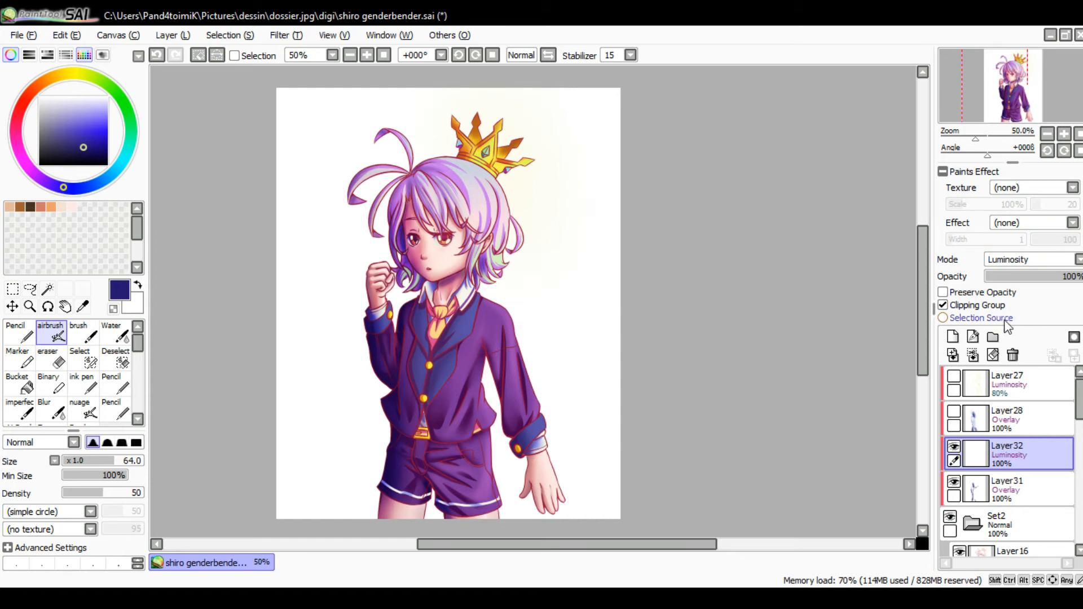
# Try the Luminosity blending mode on Layer31 and restore Overlay
pyautogui.click(1021, 488)
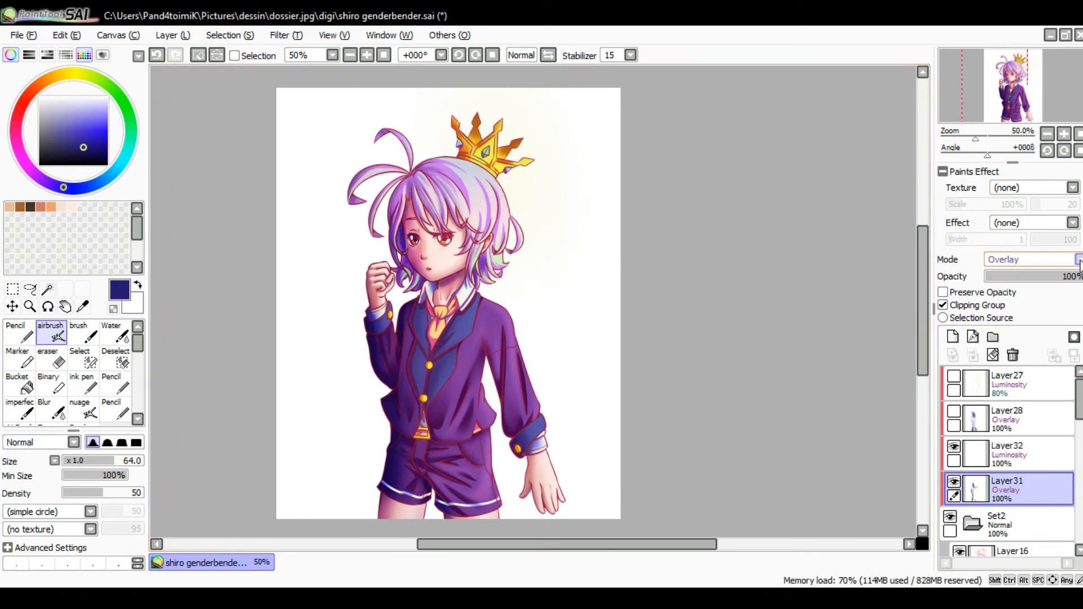
pyautogui.scroll(-1, 1014, 332)
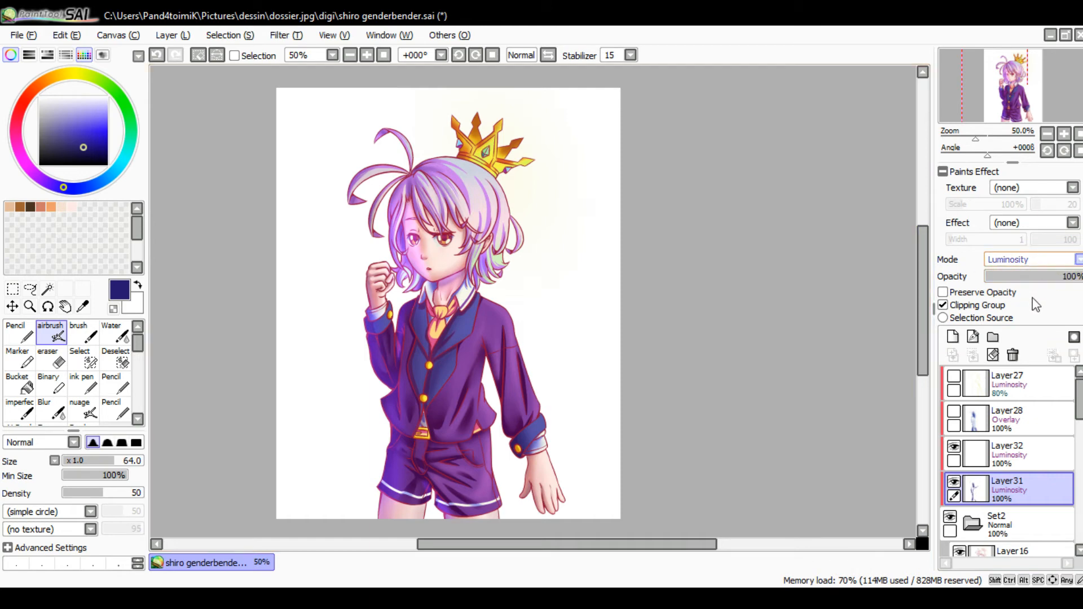
pyautogui.scroll(1, 1035, 316)
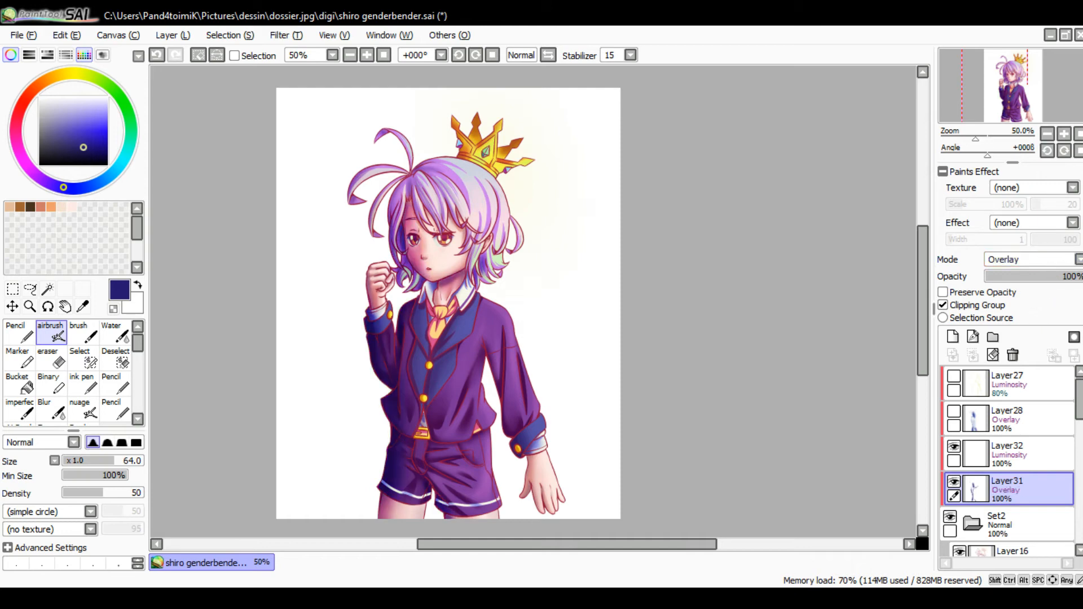
# Make Layer32 active and set the airbrush colour to a bright yellow
pyautogui.click(1015, 454)
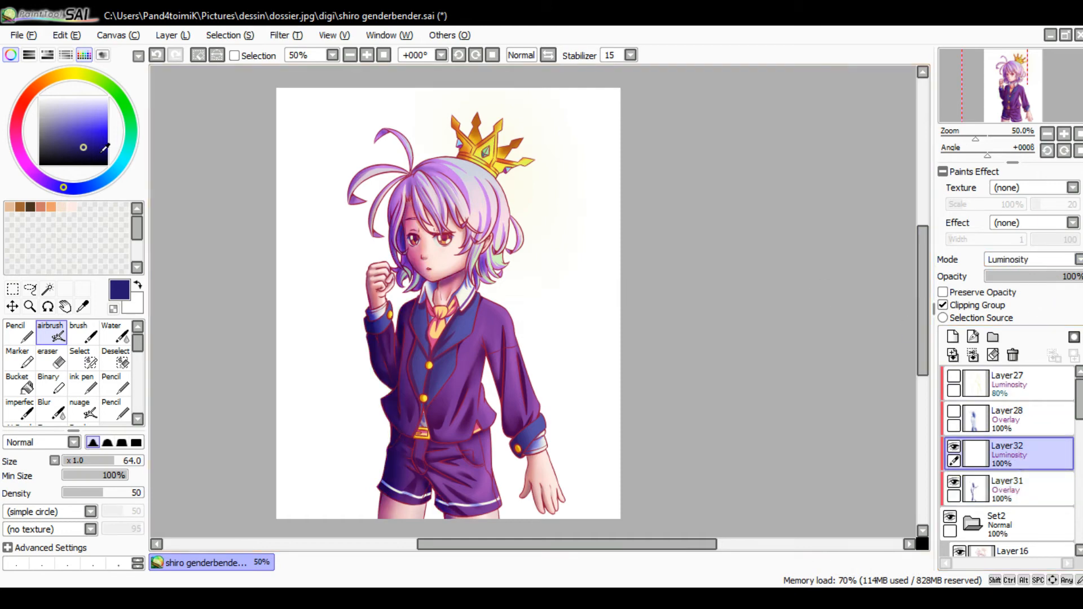
pyautogui.click(75, 75)
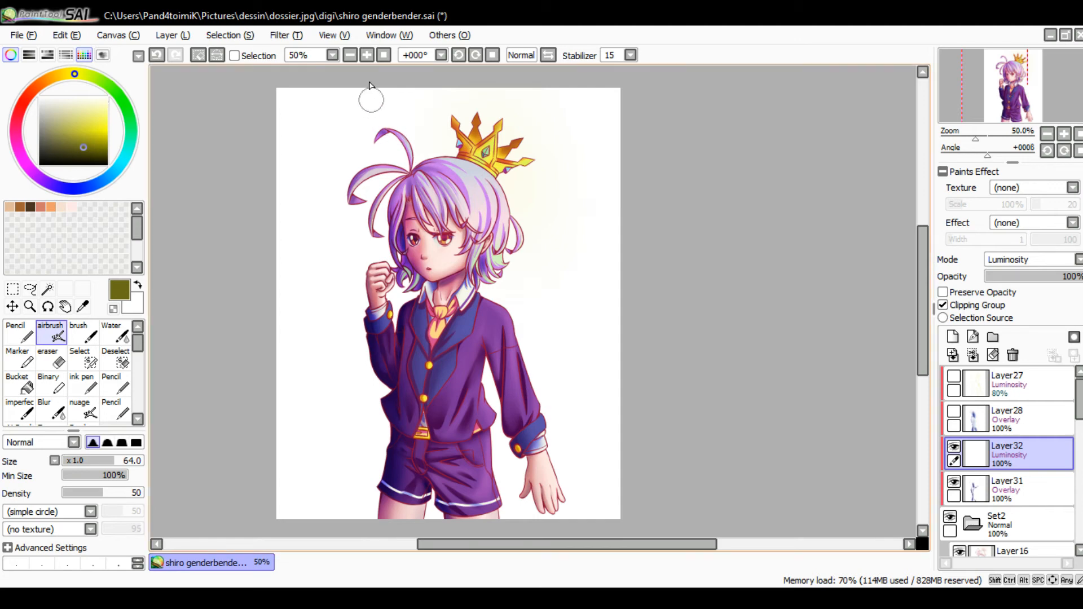
pyautogui.scroll(2, 370, 84)
pyautogui.moveTo(367, 62)
pyautogui.mouseDown()
pyautogui.moveTo(325, 305)
pyautogui.moveTo(357, 203)
pyautogui.mouseUp()
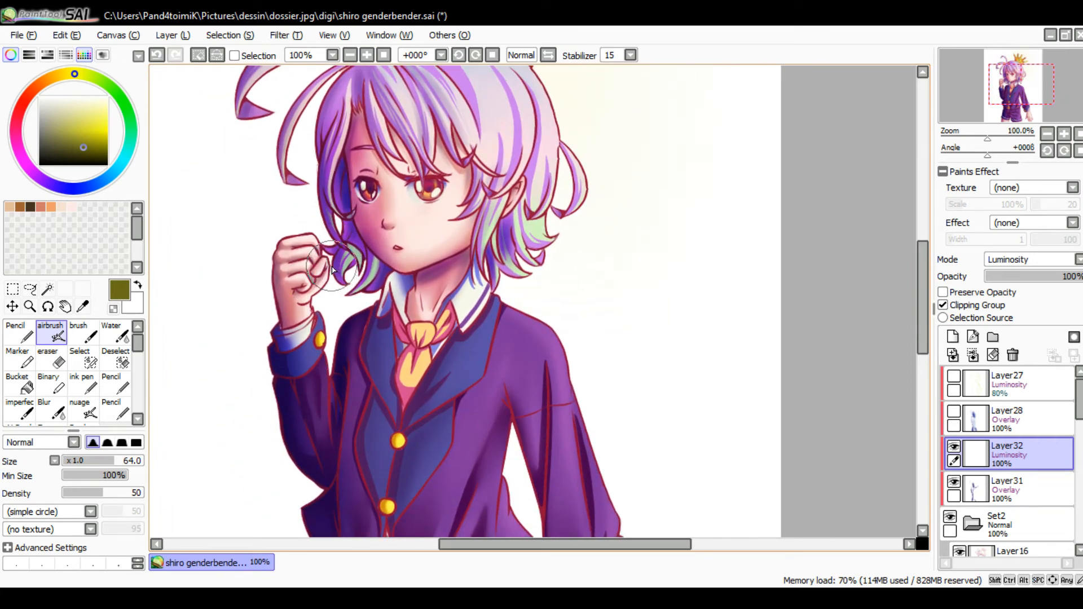
pyautogui.moveTo(472, 348); pyautogui.dragTo(428, 373)
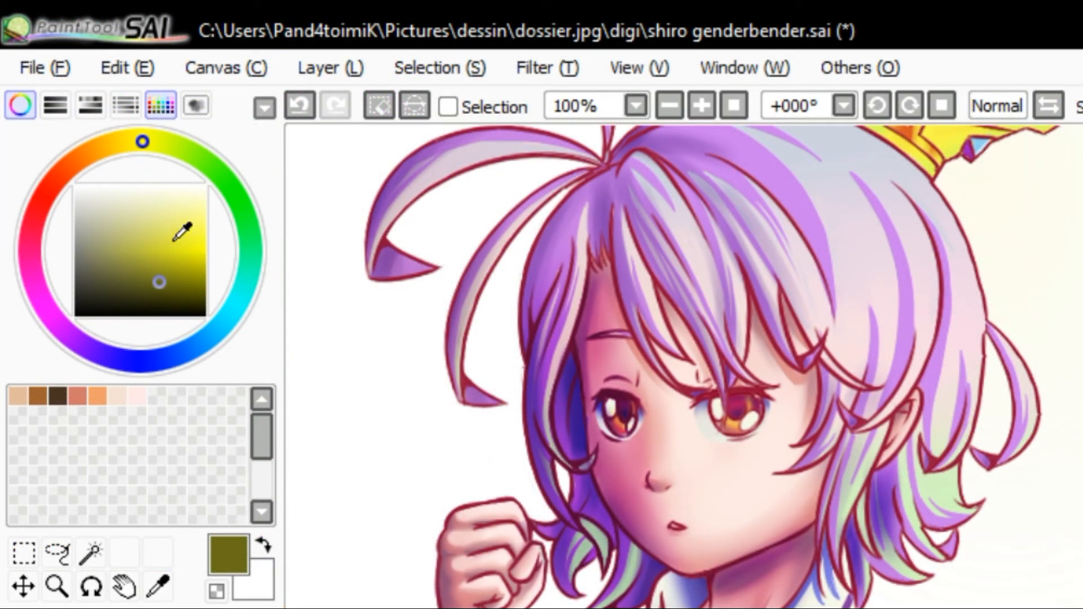
pyautogui.moveTo(172, 245)
pyautogui.mouseDown()
pyautogui.moveTo(173, 224)
pyautogui.moveTo(170, 241)
pyautogui.mouseUp()
pyautogui.click(701, 106)
pyautogui.click(671, 106)
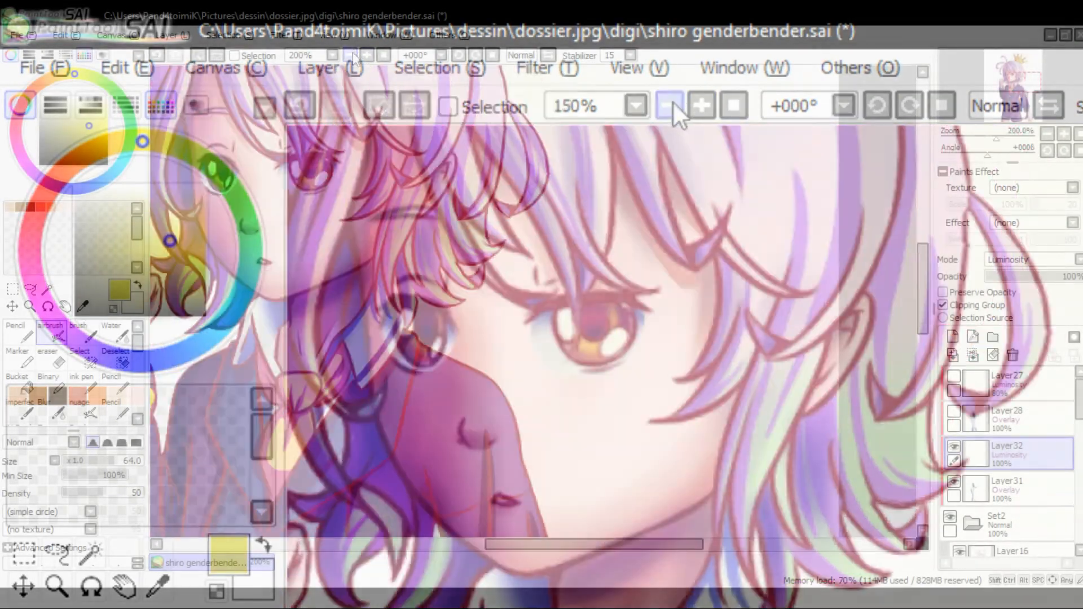
pyautogui.click(670, 105)
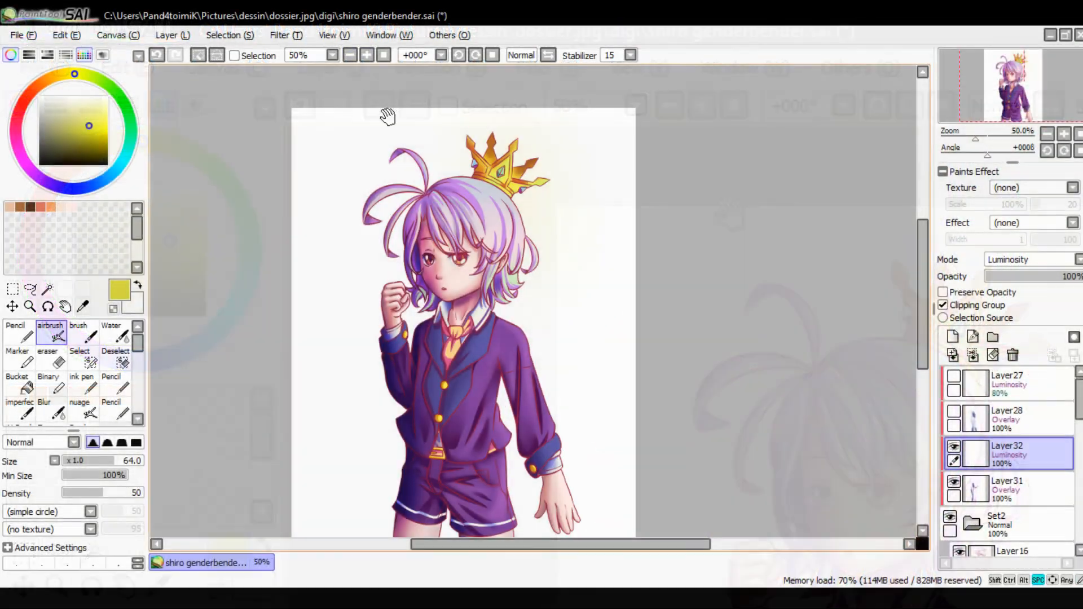
pyautogui.moveTo(388, 116); pyautogui.dragTo(330, 89)
pyautogui.click(47, 358)
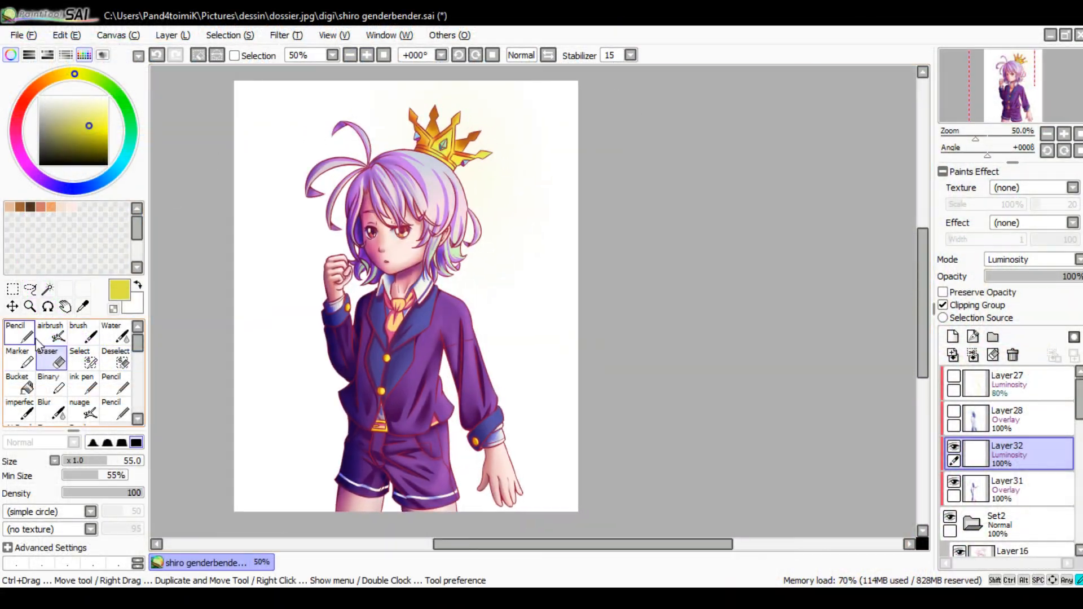
pyautogui.click(47, 341)
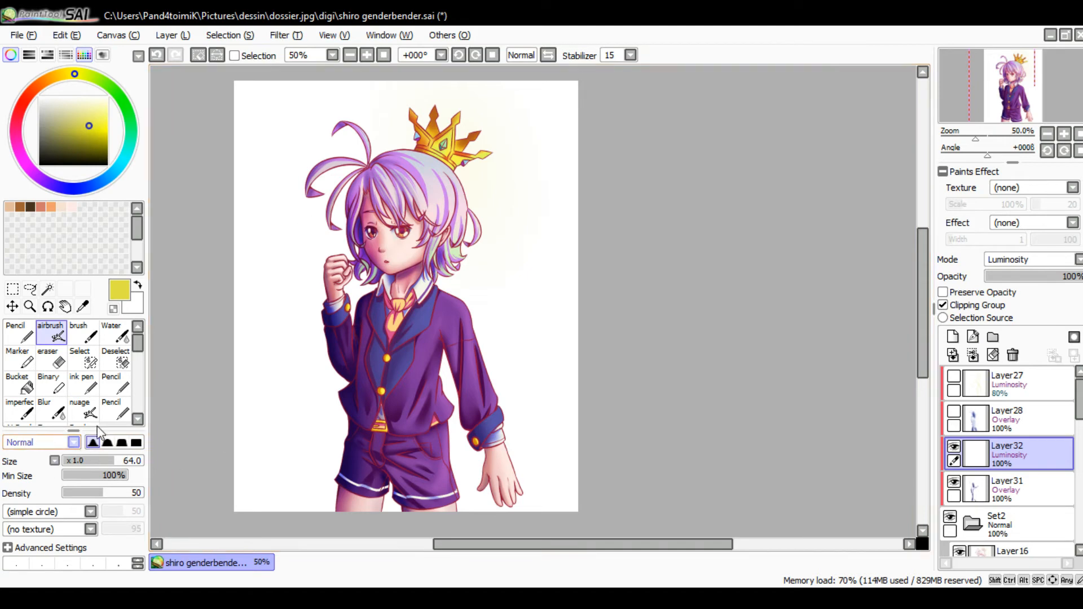
pyautogui.moveTo(525, 243)
pyautogui.mouseDown()
pyautogui.moveTo(495, 235)
pyautogui.moveTo(568, 213)
pyautogui.mouseUp()
pyautogui.moveTo(461, 206)
pyautogui.mouseDown()
pyautogui.moveTo(468, 262)
pyautogui.moveTo(454, 177)
pyautogui.moveTo(474, 336)
pyautogui.moveTo(501, 227)
pyautogui.moveTo(460, 182)
pyautogui.moveTo(465, 271)
pyautogui.moveTo(470, 191)
pyautogui.moveTo(477, 254)
pyautogui.mouseUp()
pyautogui.hotkey('ctrl', 'z')
pyautogui.hotkey('ctrl', 'z')
pyautogui.hotkey('ctrl', 'z')
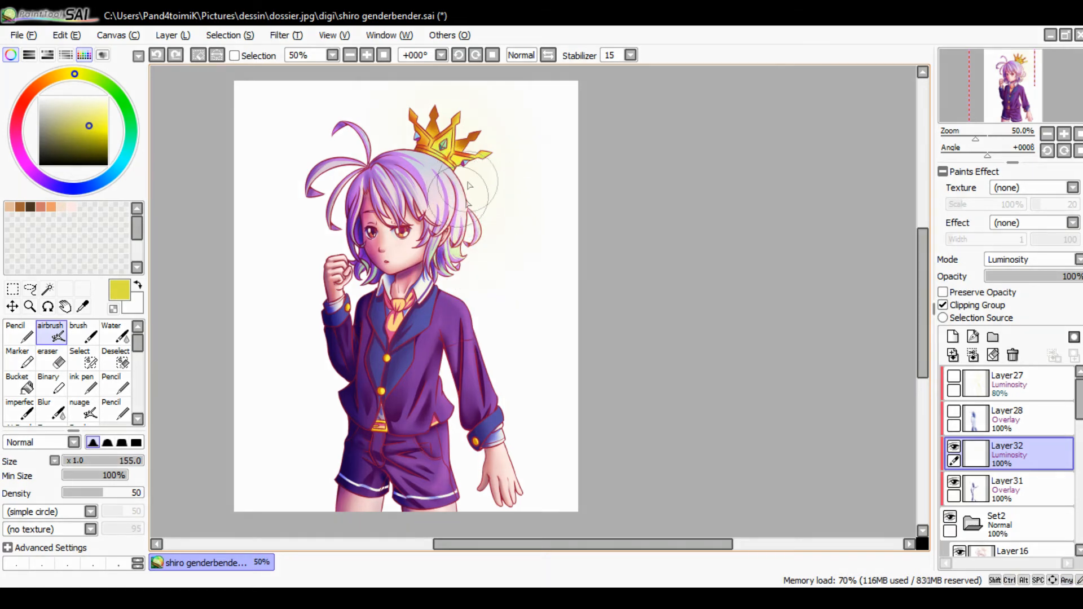
pyautogui.moveTo(456, 180)
pyautogui.mouseDown()
pyautogui.moveTo(477, 237)
pyautogui.moveTo(440, 161)
pyautogui.moveTo(477, 135)
pyautogui.mouseUp()
pyautogui.hotkey('ctrl', 'z')
# Airbrush broad yellow light down the lowered-arm side of the character, over the outer hair, shoulder, sleeve and jacket edge
pyautogui.moveTo(487, 322)
pyautogui.mouseDown()
pyautogui.moveTo(526, 467)
pyautogui.moveTo(504, 504)
pyautogui.mouseUp()
pyautogui.moveTo(486, 293)
pyautogui.mouseDown()
pyautogui.moveTo(490, 362)
pyautogui.moveTo(476, 373)
pyautogui.mouseUp()
pyautogui.scroll(2, 363, 151)
pyautogui.moveTo(325, 492)
pyautogui.mouseDown()
pyautogui.moveTo(461, 282)
pyautogui.moveTo(496, 293)
pyautogui.mouseUp()
pyautogui.moveTo(481, 248); pyautogui.dragTo(498, 324)
pyautogui.moveTo(500, 282); pyautogui.dragTo(516, 504)
pyautogui.moveTo(367, 452); pyautogui.dragTo(368, 502)
pyautogui.moveTo(541, 81); pyautogui.dragTo(563, 391)
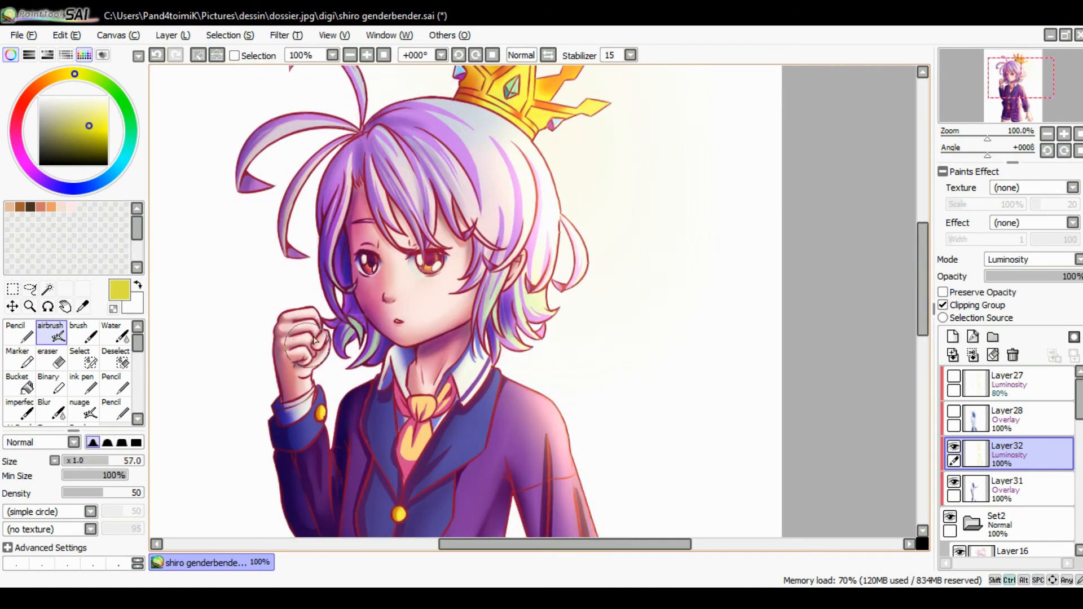
# Airbrush yellow light onto the fingers of the raised fist at size 57, undoing the stray strokes
pyautogui.moveTo(323, 334)
pyautogui.mouseDown()
pyautogui.moveTo(313, 356)
pyautogui.moveTo(321, 311)
pyautogui.moveTo(304, 328)
pyautogui.moveTo(339, 359)
pyautogui.moveTo(319, 316)
pyautogui.moveTo(322, 407)
pyautogui.moveTo(325, 250)
pyautogui.moveTo(376, 359)
pyautogui.moveTo(380, 282)
pyautogui.mouseUp()
pyautogui.hotkey('ctrl', 'z')
pyautogui.hotkey('ctrl', 'z')
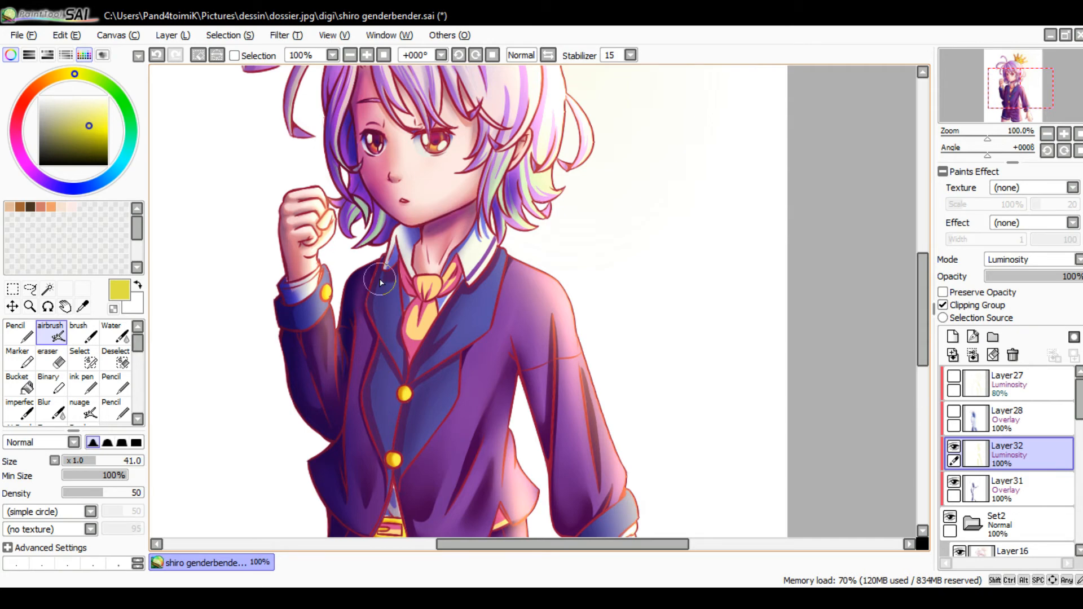
# Airbrush yellow highlights at size 41 along the crown and fringe hair strands, undoing the first two strokes
pyautogui.scroll(3, 381, 282)
pyautogui.moveTo(396, 145)
pyautogui.mouseDown()
pyautogui.moveTo(415, 205)
pyautogui.moveTo(390, 151)
pyautogui.moveTo(437, 161)
pyautogui.mouseUp()
pyautogui.hotkey('ctrl', 'z')
pyautogui.moveTo(425, 146); pyautogui.dragTo(457, 180)
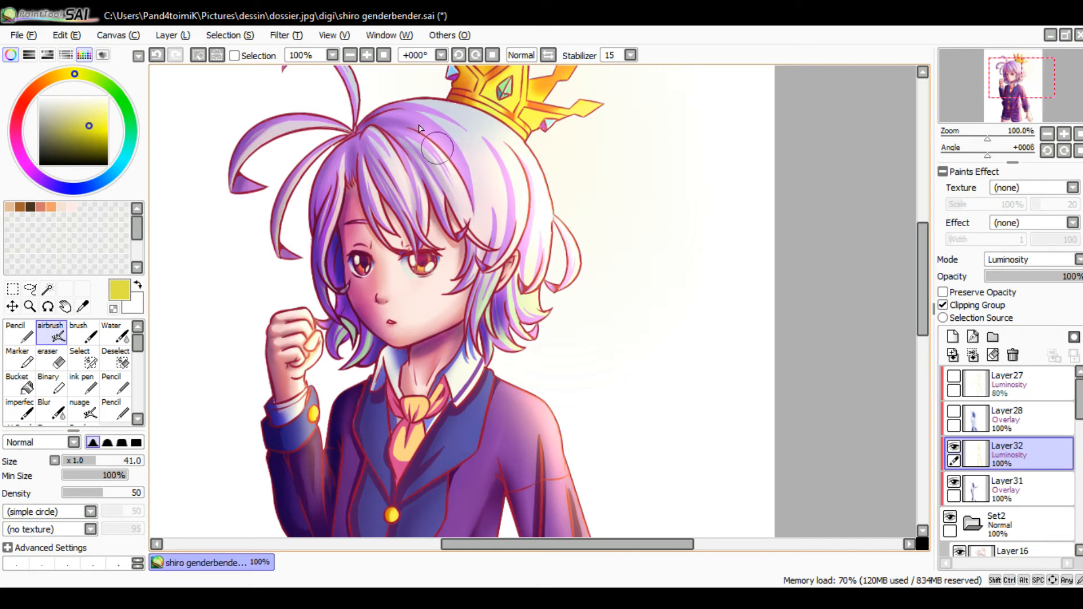
pyautogui.hotkey('ctrl', 'z')
pyautogui.moveTo(435, 142); pyautogui.dragTo(469, 220)
pyautogui.moveTo(387, 144); pyautogui.dragTo(406, 178)
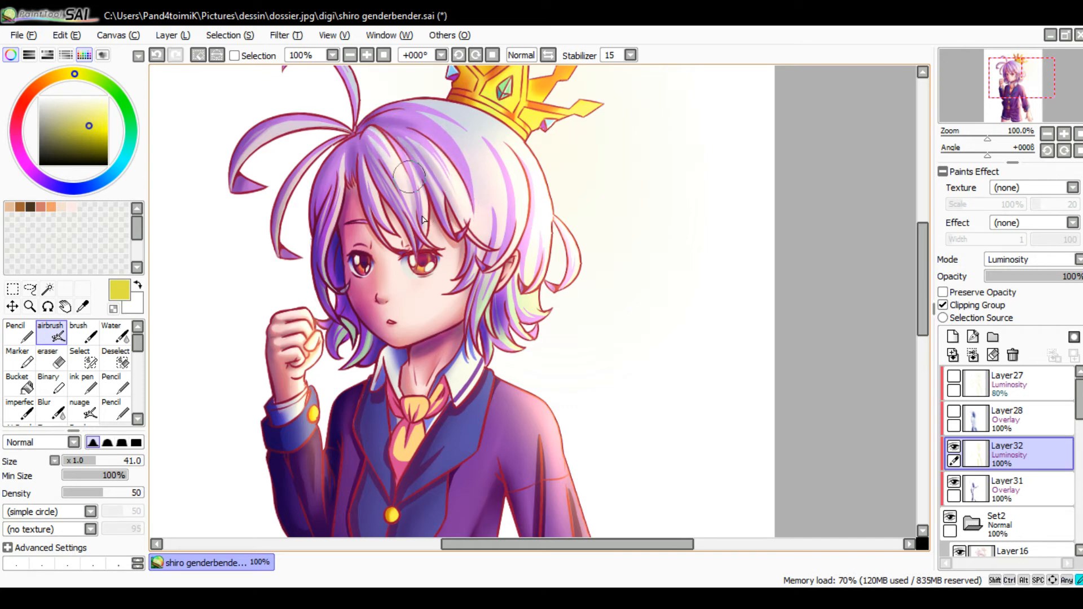
# Airbrush yellow highlights at size 41 along the loose hair strands sticking up from the head
pyautogui.moveTo(367, 98); pyautogui.dragTo(403, 205)
pyautogui.moveTo(331, 159)
pyautogui.mouseDown()
pyautogui.moveTo(366, 164)
pyautogui.moveTo(389, 197)
pyautogui.mouseUp()
pyautogui.moveTo(349, 158); pyautogui.dragTo(389, 206)
pyautogui.moveTo(296, 225)
pyautogui.mouseDown()
pyautogui.moveTo(354, 230)
pyautogui.moveTo(299, 222)
pyautogui.mouseUp()
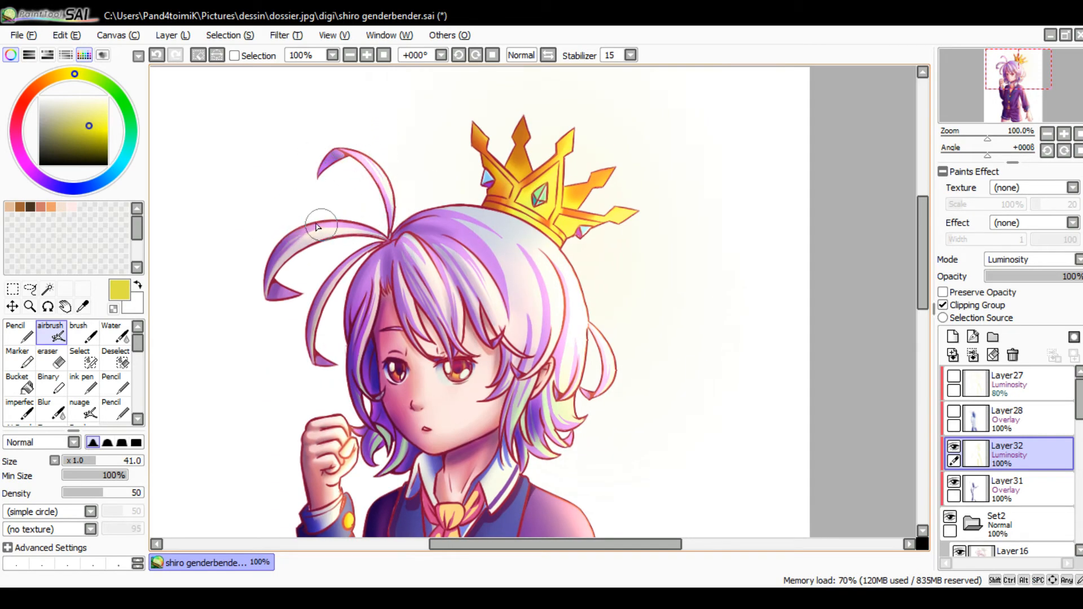
# Compare Layer31's shading in Normal mode, toggle the visibility of Set2 off and on, and restore Overlay
pyautogui.moveTo(614, 348); pyautogui.dragTo(618, 275)
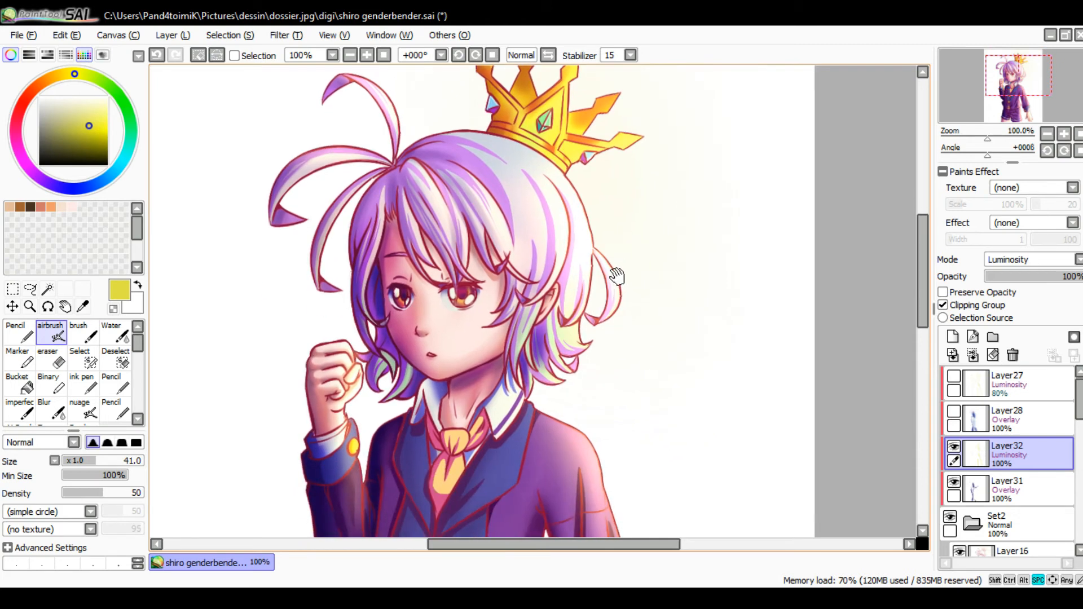
pyautogui.click(1014, 489)
pyautogui.moveTo(643, 287); pyautogui.dragTo(633, 232)
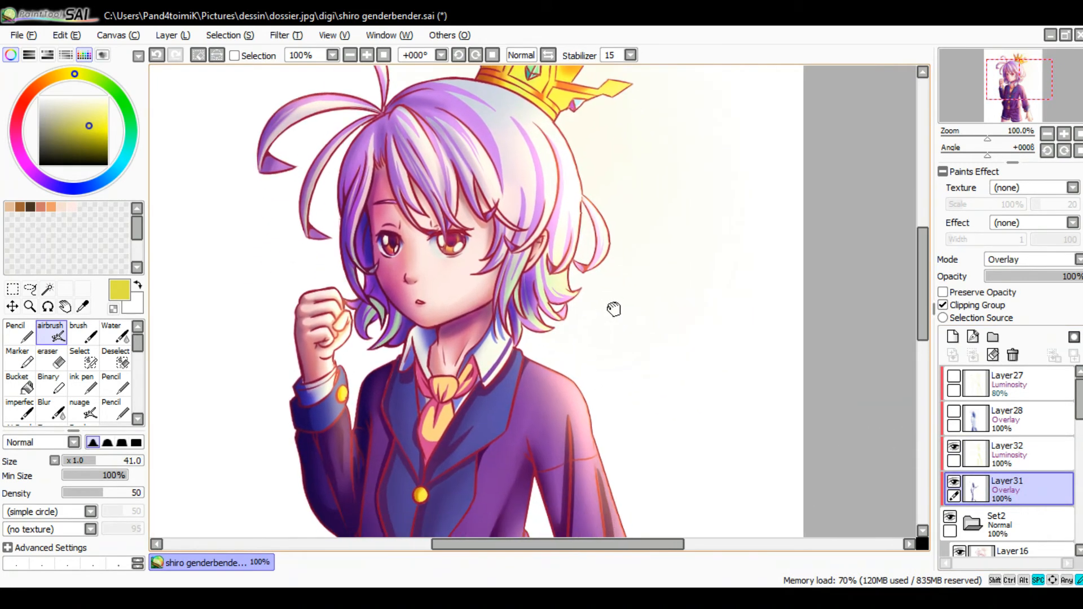
pyautogui.click(1009, 279)
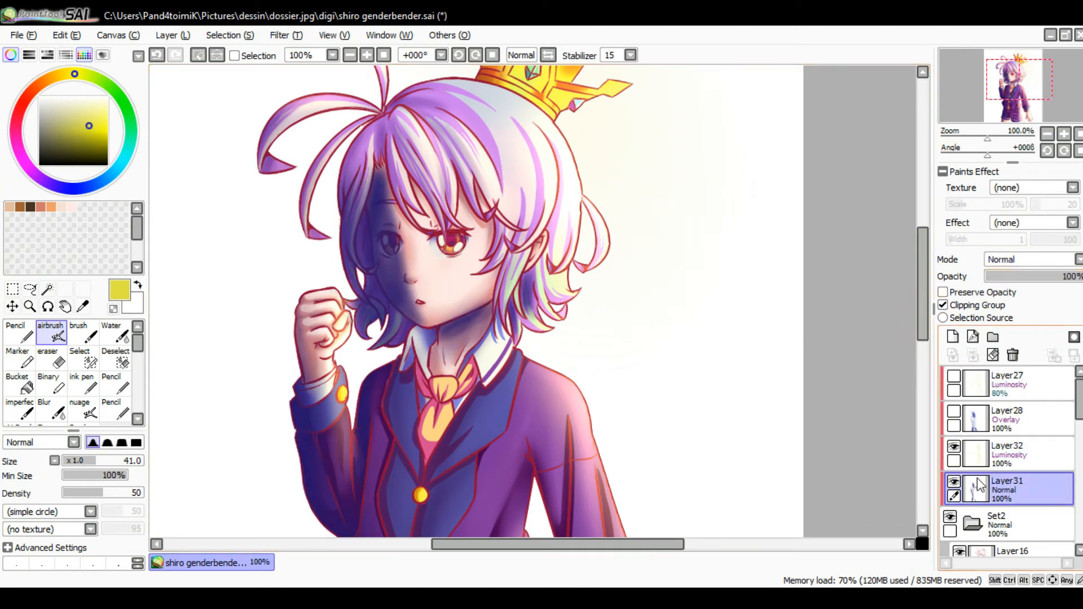
pyautogui.click(950, 517)
pyautogui.click(950, 518)
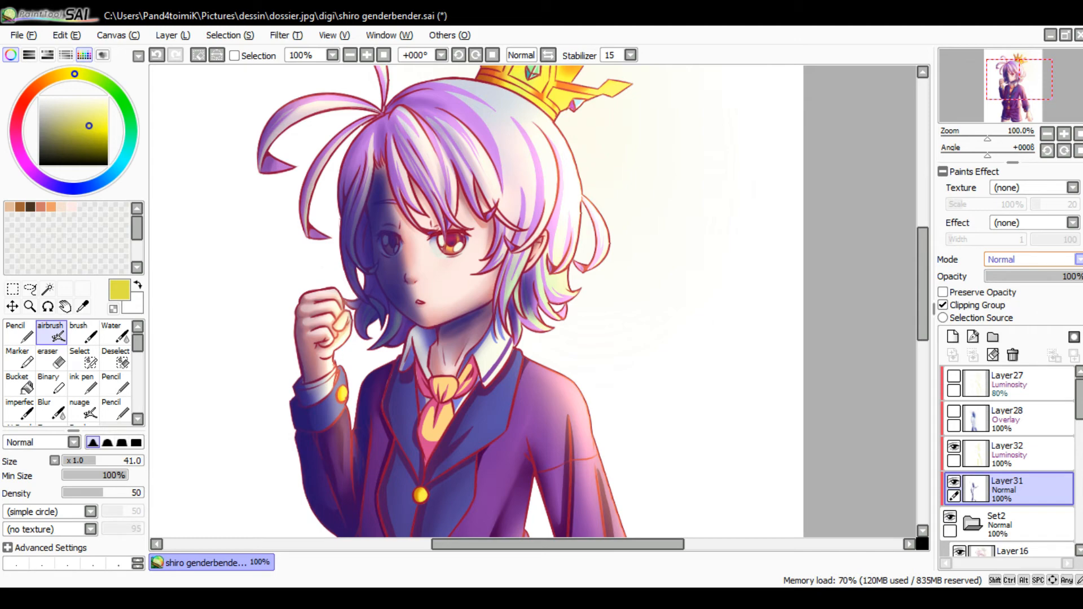
pyautogui.click(1027, 313)
# Set the airbrush colour to dark blue and shade the crown's points and base near the blue gem on Layer31
pyautogui.moveTo(591, 214); pyautogui.dragTo(553, 344)
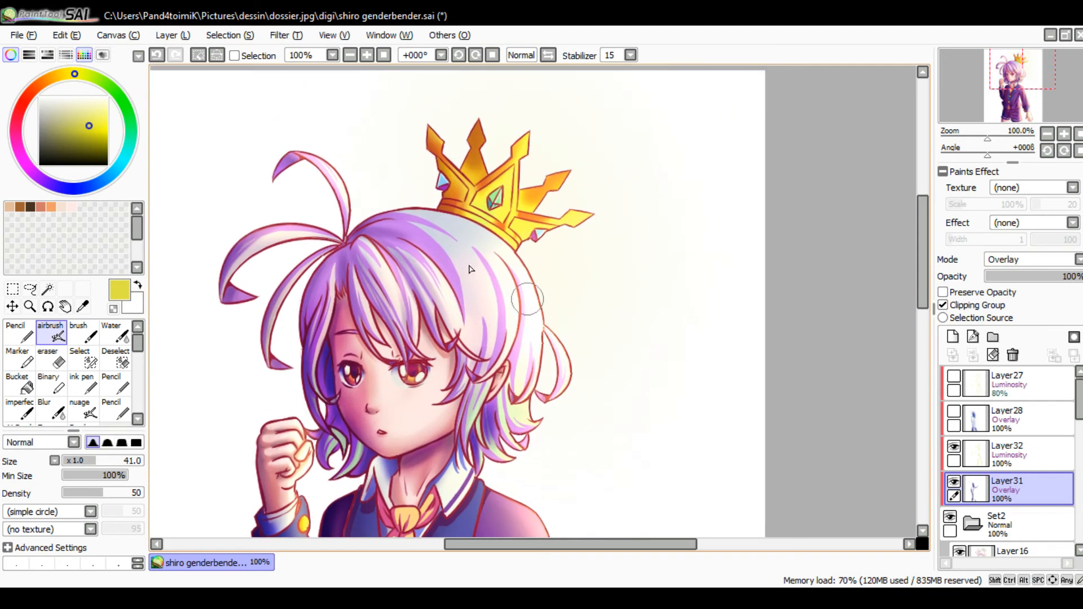
pyautogui.click(78, 192)
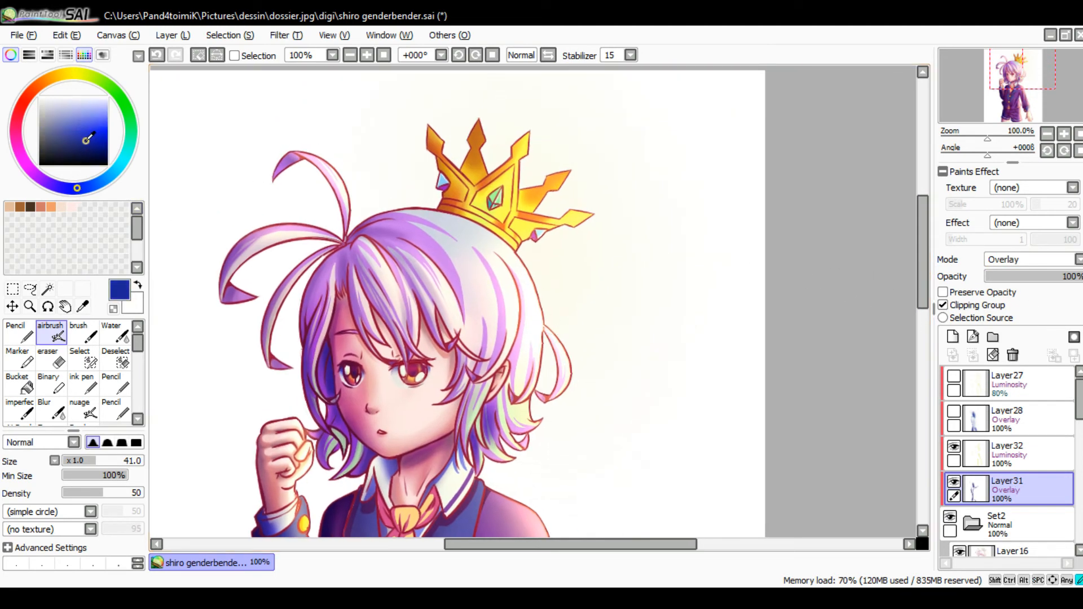
pyautogui.moveTo(88, 141)
pyautogui.mouseDown()
pyautogui.moveTo(88, 151)
pyautogui.moveTo(96, 146)
pyautogui.mouseUp()
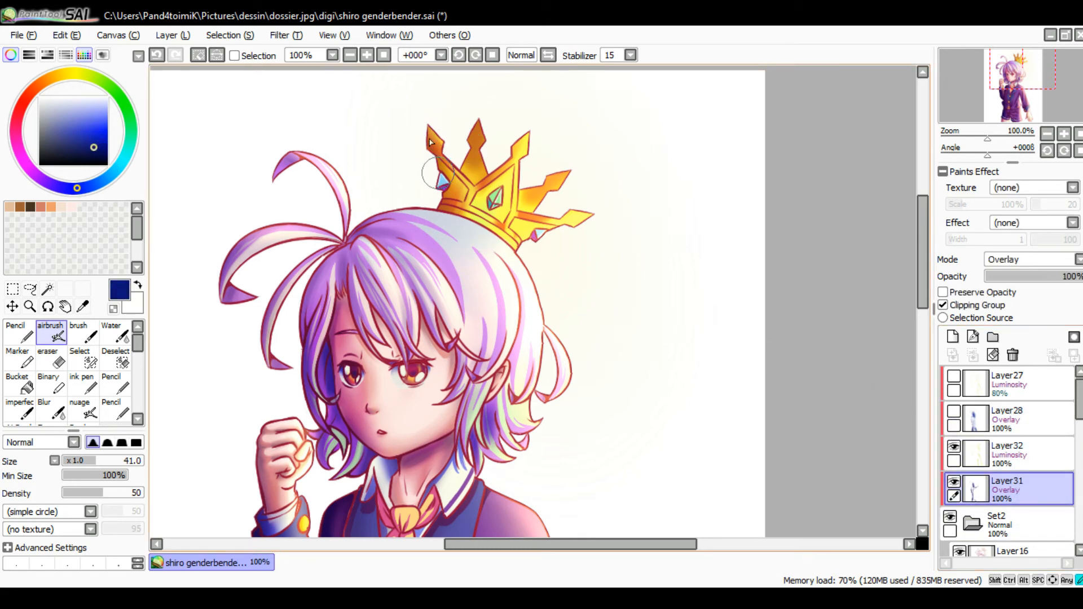
pyautogui.moveTo(430, 150)
pyautogui.mouseDown()
pyautogui.moveTo(438, 160)
pyautogui.moveTo(477, 103)
pyautogui.moveTo(466, 142)
pyautogui.mouseUp()
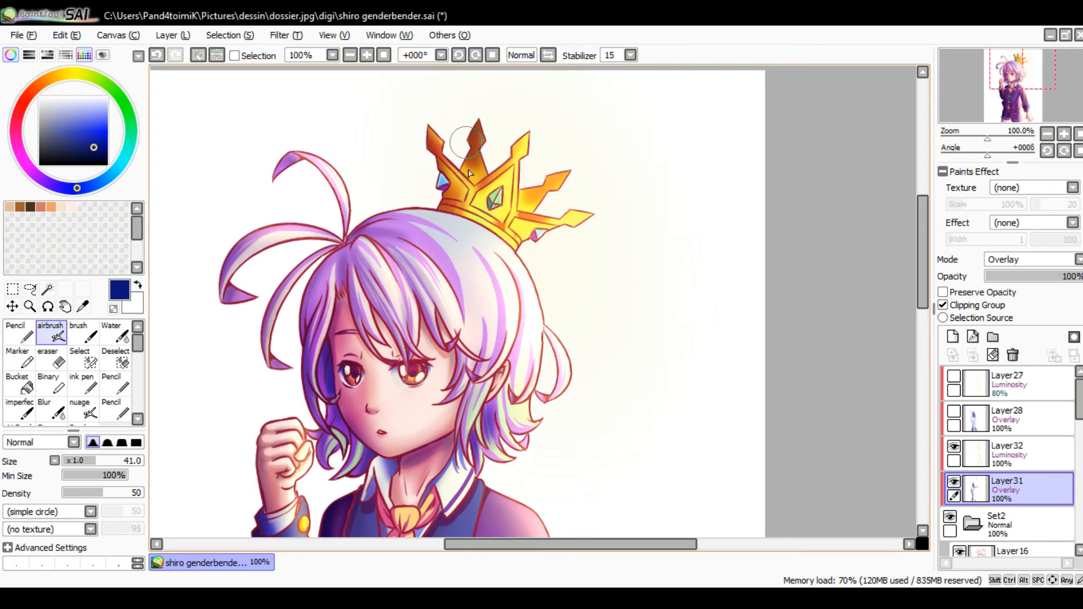
pyautogui.moveTo(516, 172)
pyautogui.mouseDown()
pyautogui.moveTo(524, 205)
pyautogui.moveTo(540, 158)
pyautogui.moveTo(523, 198)
pyautogui.moveTo(545, 164)
pyautogui.moveTo(510, 184)
pyautogui.mouseUp()
pyautogui.moveTo(446, 186)
pyautogui.mouseDown()
pyautogui.moveTo(423, 121)
pyautogui.moveTo(454, 200)
pyautogui.mouseUp()
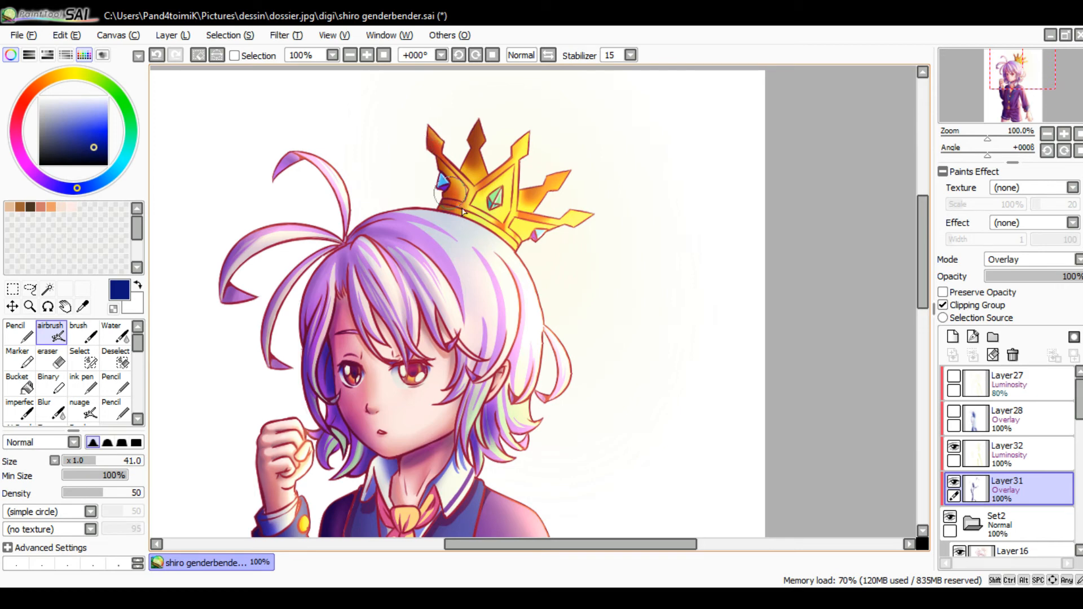
# Airbrush dark blue shading at size 41 along the loose hair strand and beneath the jaw
pyautogui.moveTo(259, 318)
pyautogui.mouseDown()
pyautogui.moveTo(300, 242)
pyautogui.moveTo(330, 262)
pyautogui.moveTo(299, 204)
pyautogui.moveTo(277, 209)
pyautogui.moveTo(309, 223)
pyautogui.mouseUp()
pyautogui.moveTo(373, 151)
pyautogui.mouseDown()
pyautogui.moveTo(307, 176)
pyautogui.moveTo(194, 34)
pyautogui.mouseUp()
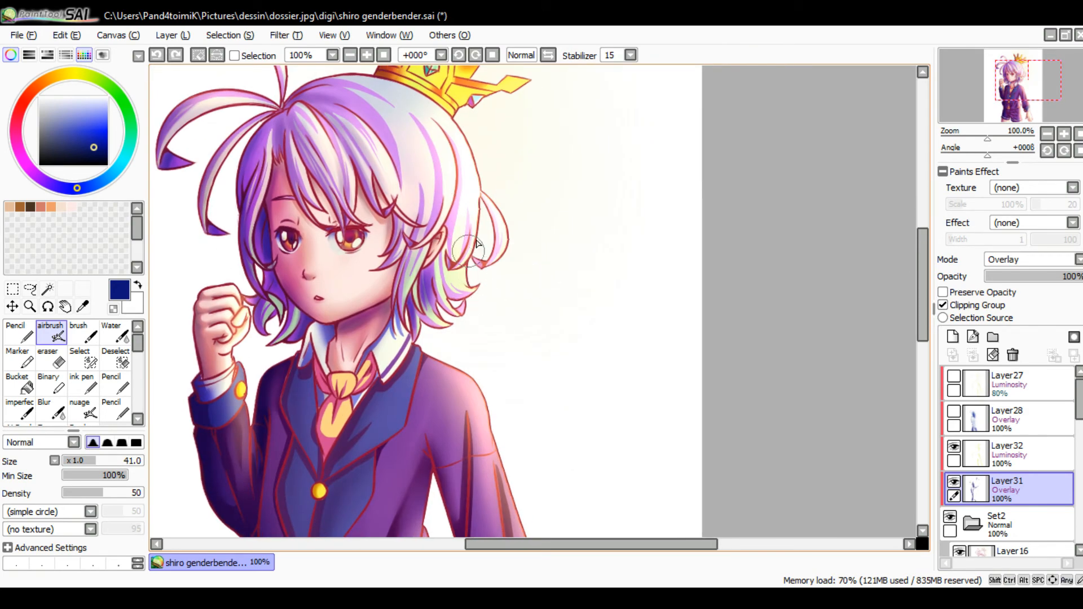
pyautogui.moveTo(503, 350); pyautogui.dragTo(574, 290)
pyautogui.moveTo(403, 285)
pyautogui.mouseDown()
pyautogui.moveTo(423, 263)
pyautogui.moveTo(463, 254)
pyautogui.moveTo(443, 251)
pyautogui.mouseUp()
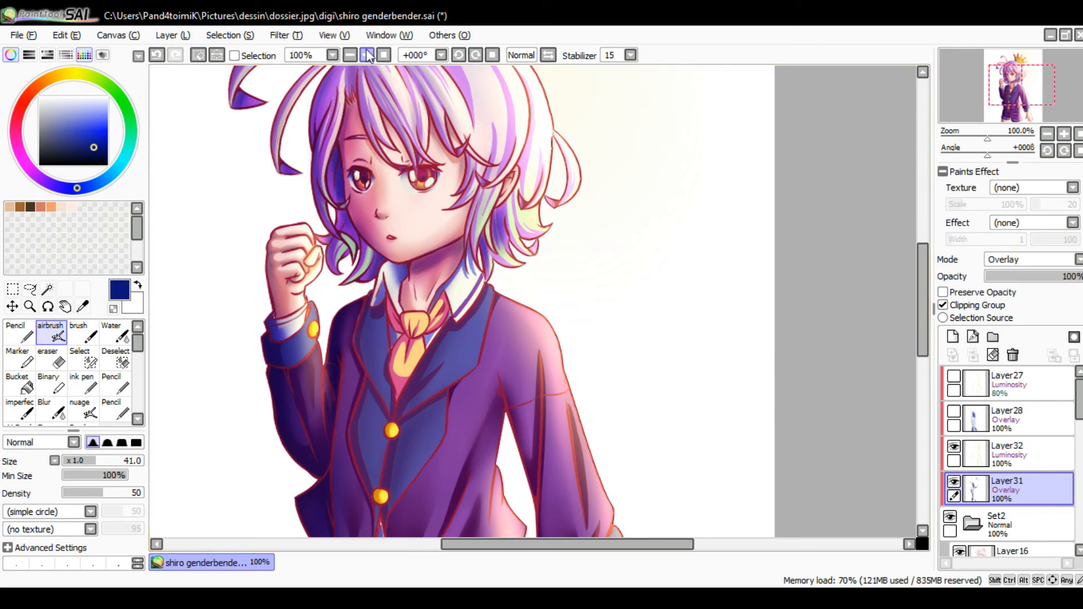
# Set the airbrush colour to yellow and lighten the cheek beneath the eye nearer the ear on Layer32
pyautogui.click(352, 54)
pyautogui.click(1010, 454)
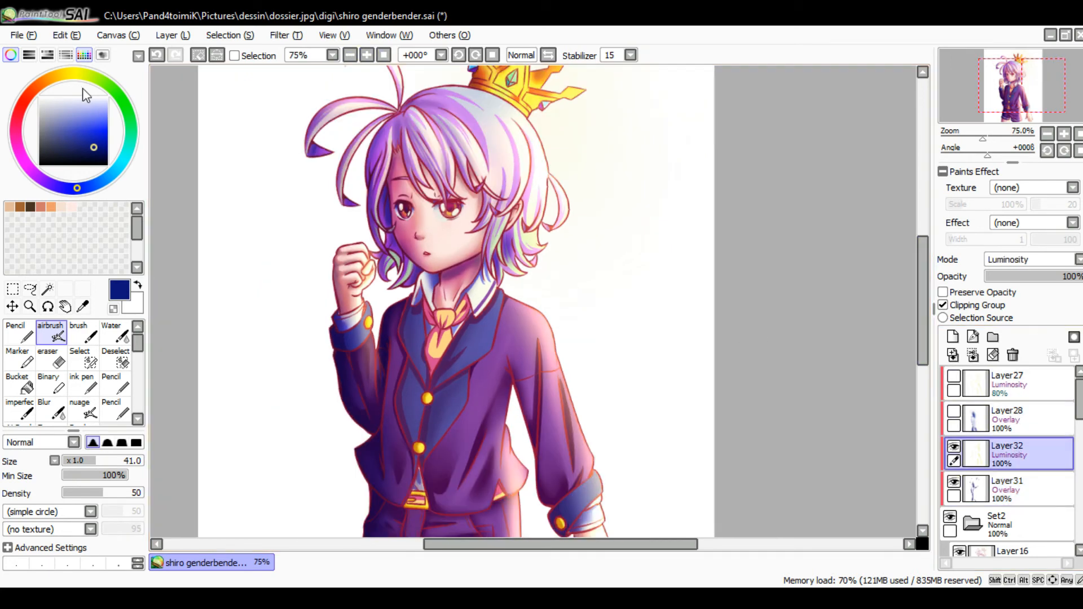
pyautogui.click(67, 75)
pyautogui.moveTo(86, 101); pyautogui.dragTo(93, 124)
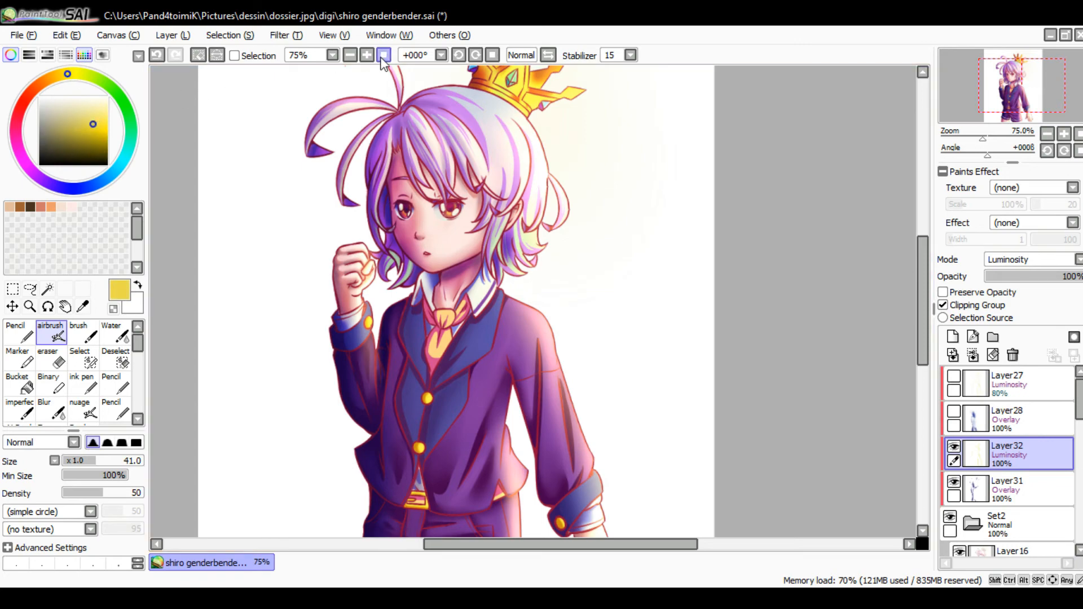
pyautogui.click(367, 54)
pyautogui.click(367, 55)
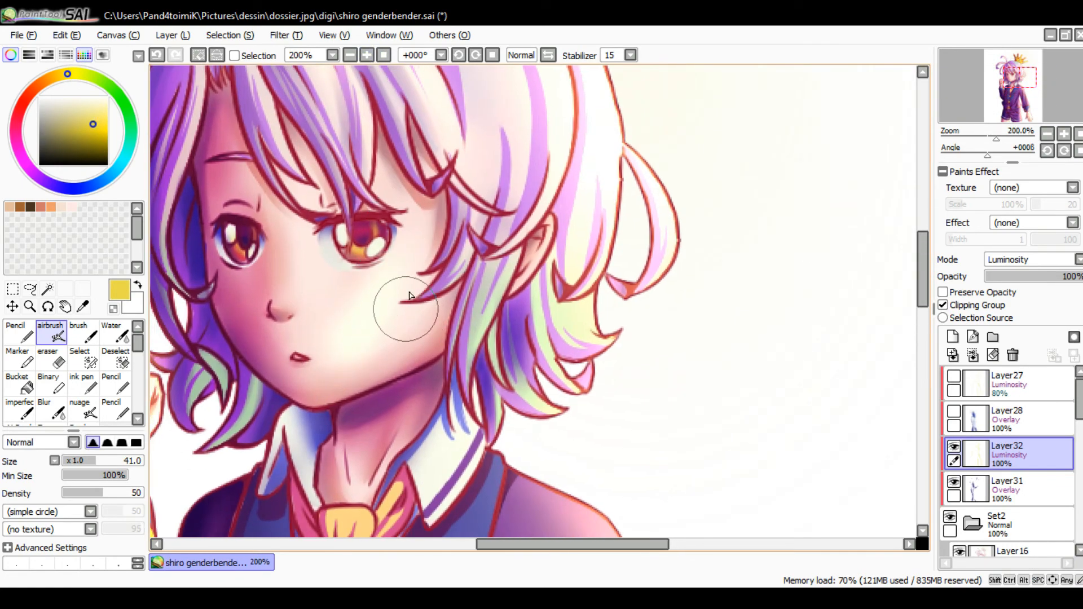
pyautogui.moveTo(402, 284); pyautogui.dragTo(361, 316)
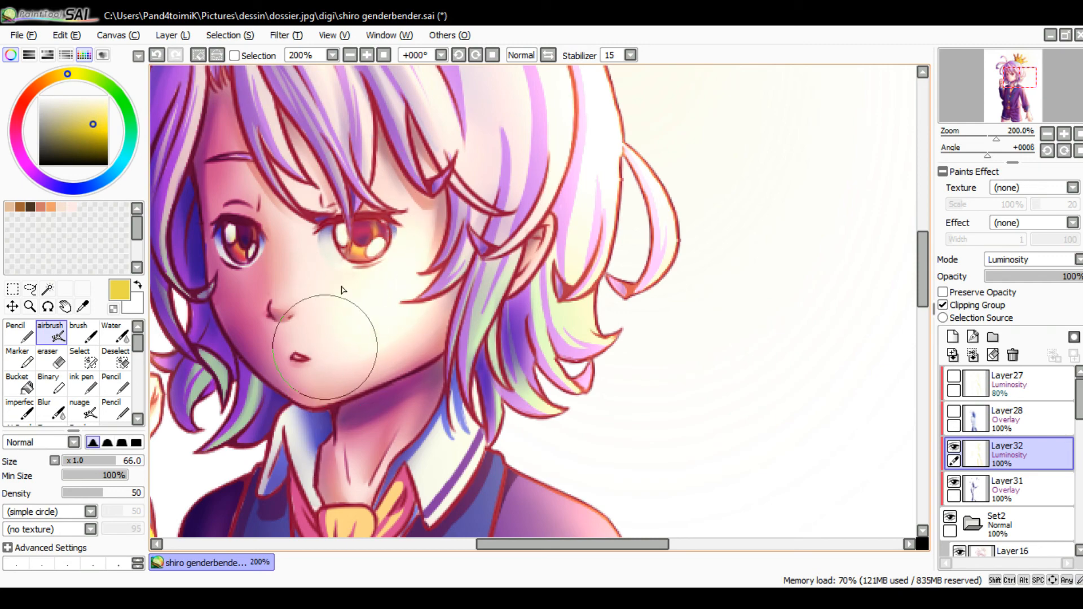
# Airbrush small yellow highlights in the irises at size 6, redoing the unwanted stroke on the eye farther from the ear
pyautogui.click(350, 55)
pyautogui.click(364, 57)
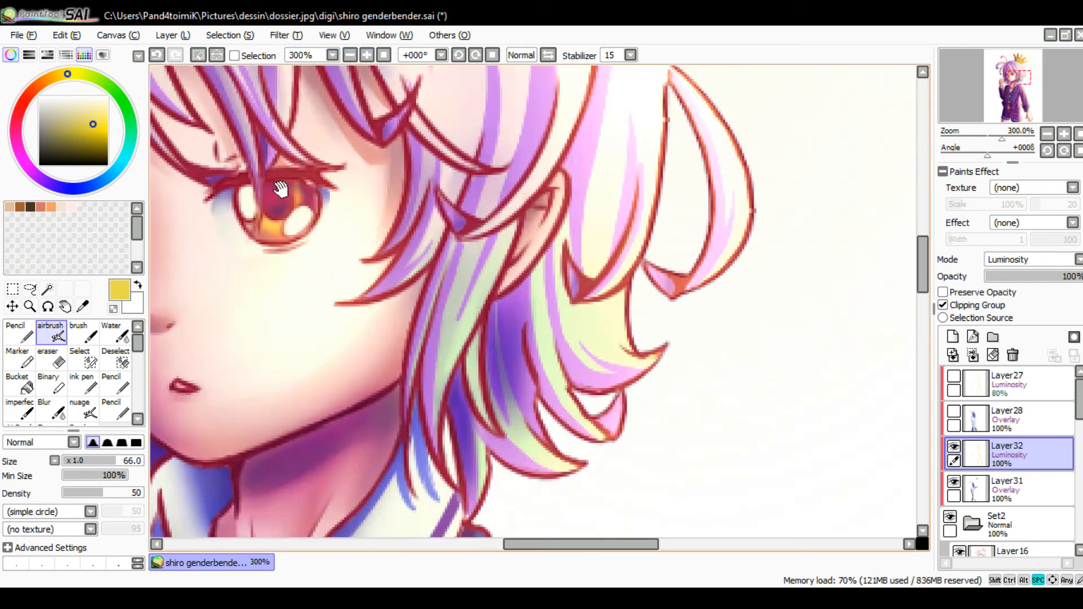
pyautogui.click(364, 56)
pyautogui.moveTo(397, 264)
pyautogui.mouseDown()
pyautogui.moveTo(485, 319)
pyautogui.moveTo(395, 271)
pyautogui.moveTo(459, 268)
pyautogui.moveTo(556, 353)
pyautogui.moveTo(497, 366)
pyautogui.moveTo(519, 338)
pyautogui.moveTo(499, 373)
pyautogui.mouseUp()
pyautogui.moveTo(328, 326)
pyautogui.mouseDown()
pyautogui.moveTo(317, 368)
pyautogui.moveTo(325, 358)
pyautogui.moveTo(329, 373)
pyautogui.mouseUp()
pyautogui.hotkey('ctrl', 'z')
pyautogui.moveTo(317, 370)
pyautogui.mouseDown()
pyautogui.moveTo(330, 356)
pyautogui.moveTo(322, 373)
pyautogui.mouseUp()
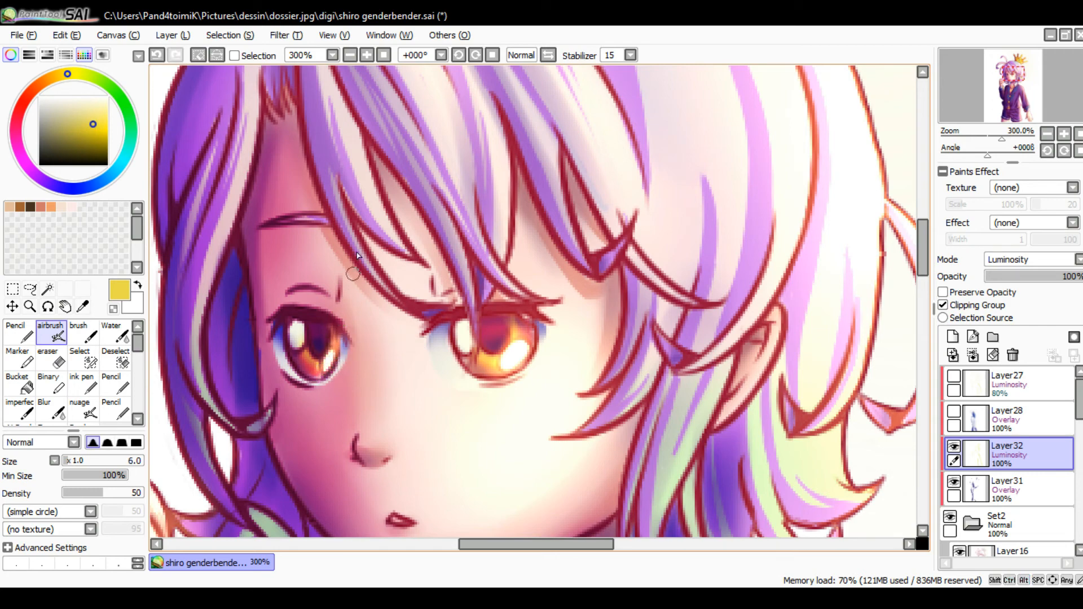
# Lower the opacity of the Luminosity layer Layer32 to 80%
pyautogui.click(350, 54)
pyautogui.click(350, 55)
pyautogui.click(350, 54)
pyautogui.click(350, 55)
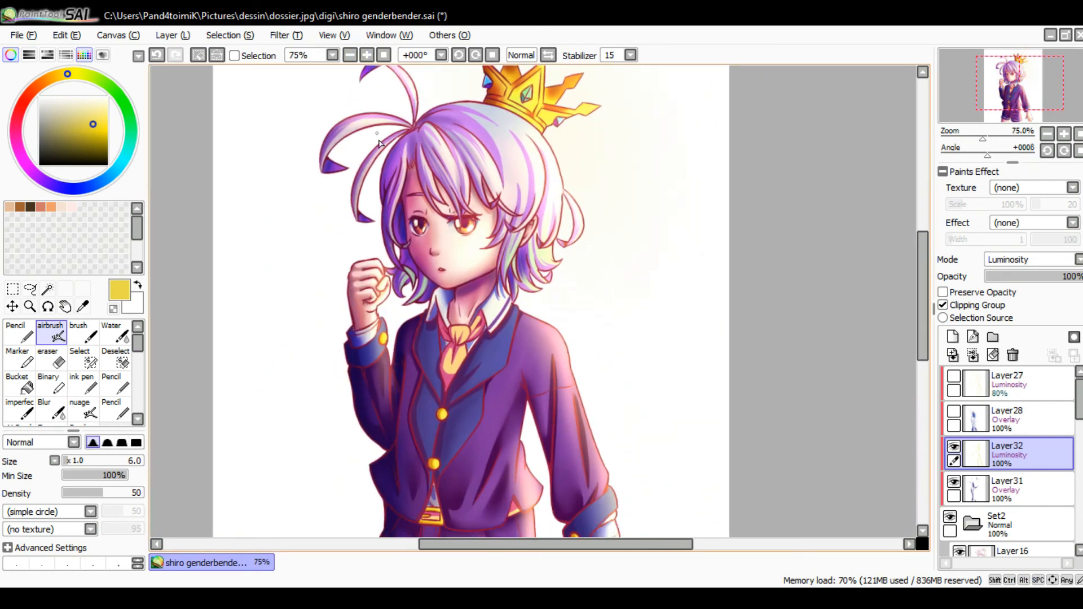
pyautogui.click(351, 54)
pyautogui.click(350, 55)
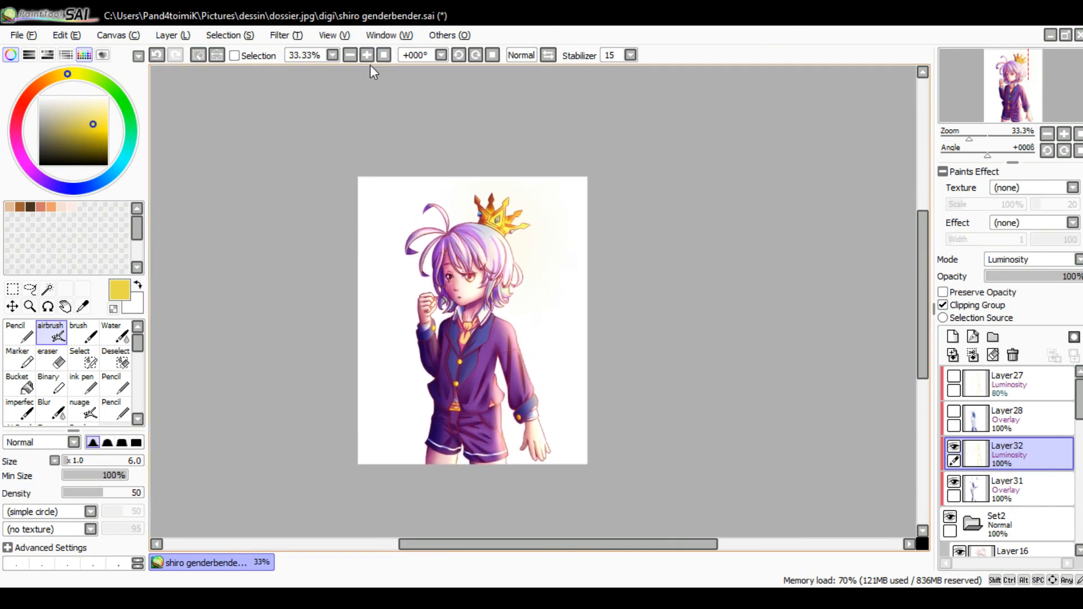
pyautogui.click(367, 55)
pyautogui.moveTo(351, 243); pyautogui.dragTo(360, 213)
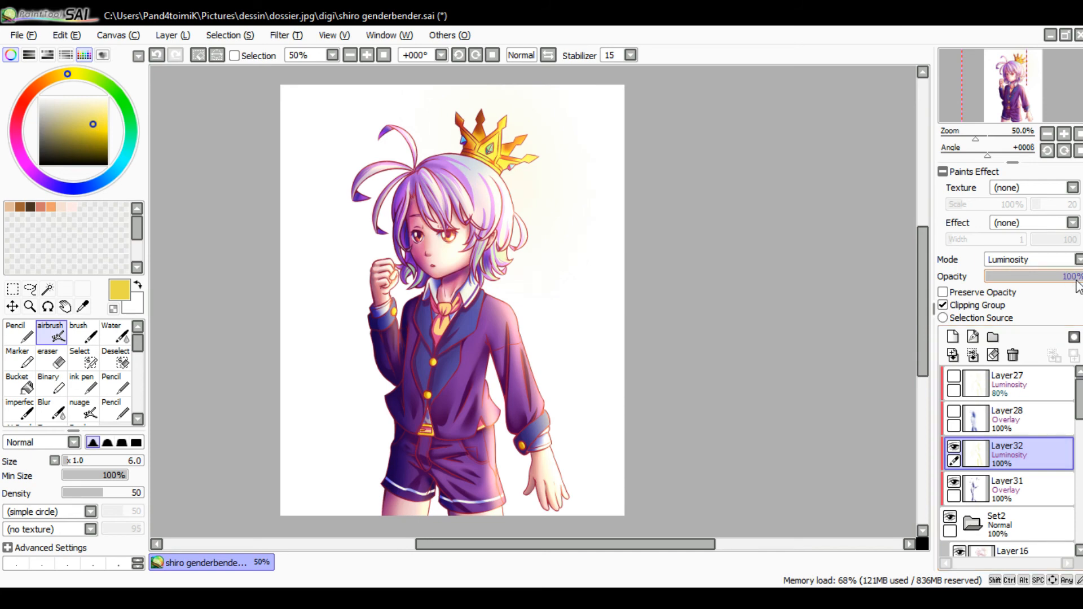
pyautogui.moveTo(1079, 277); pyautogui.dragTo(1071, 287)
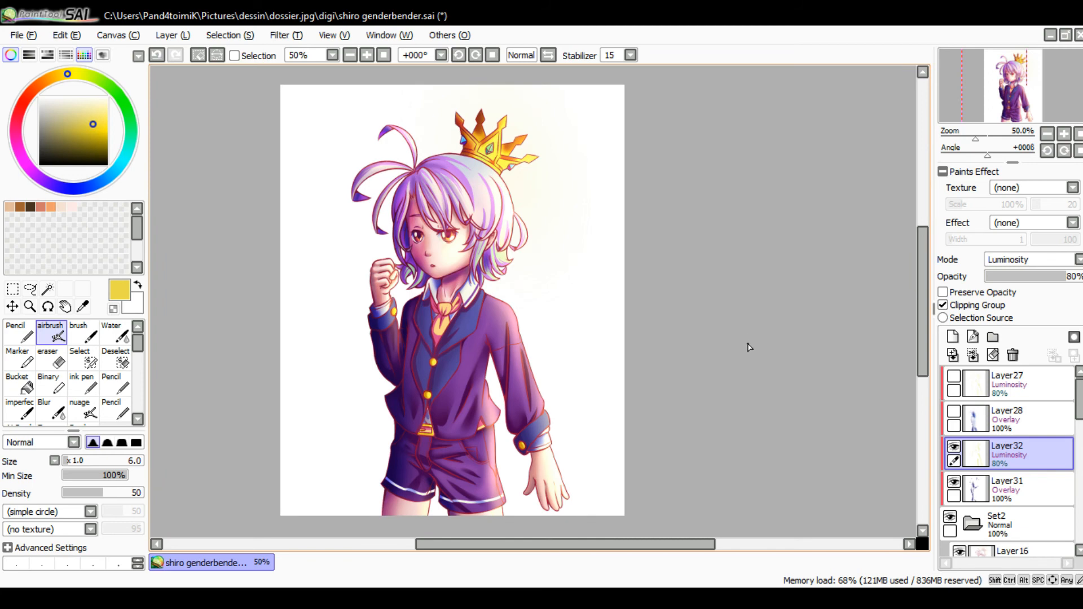
# Show Layer28 and Layer27, toggle Set2 off and on, and hide Layer32 and Layer31 to compare the two lighting versions
pyautogui.click(954, 411)
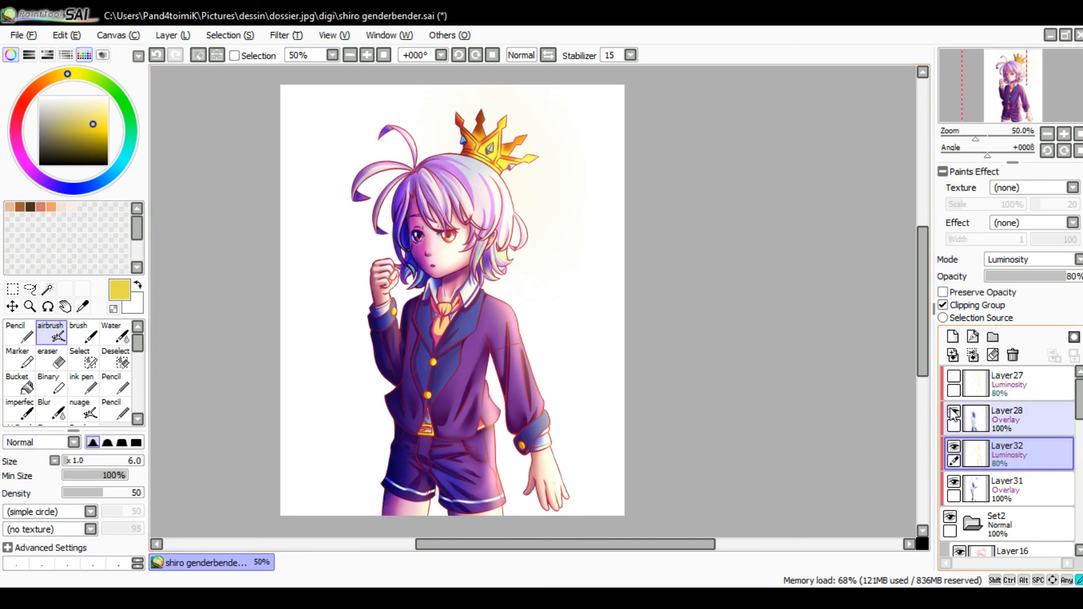
pyautogui.click(953, 378)
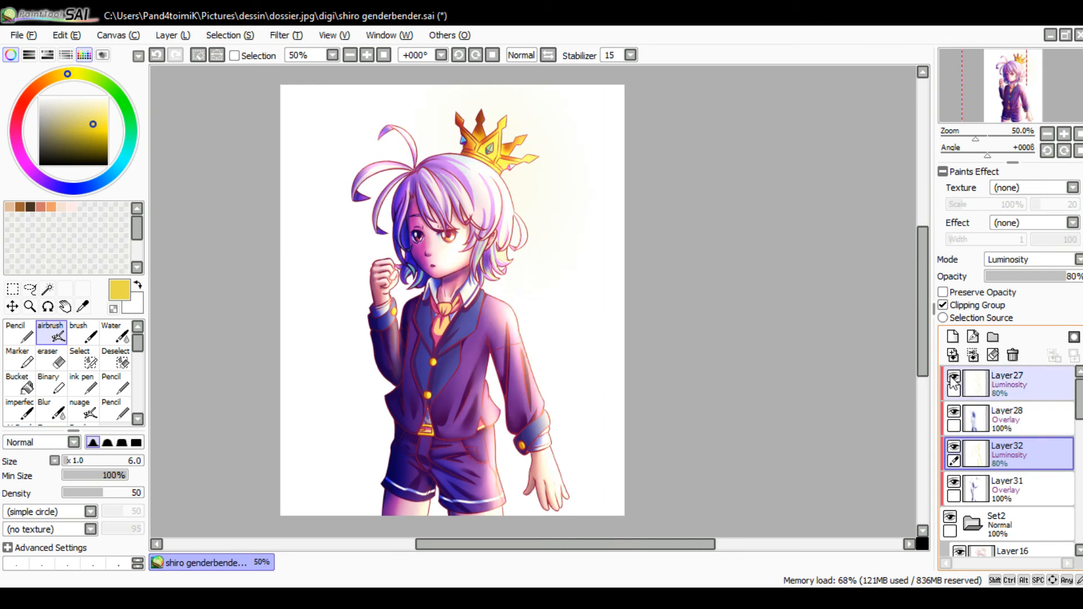
pyautogui.click(954, 447)
pyautogui.click(951, 518)
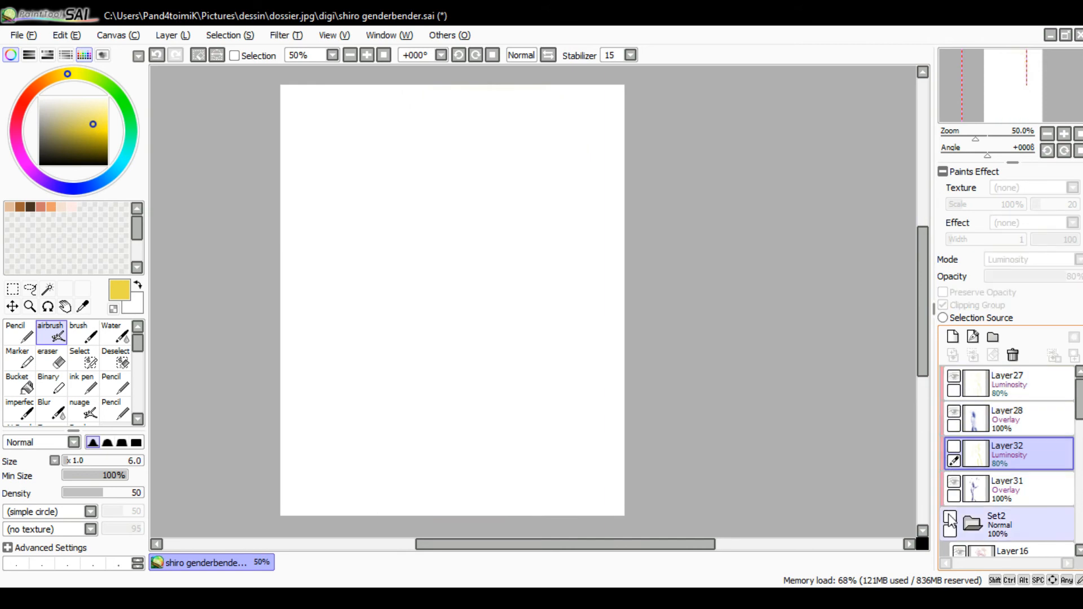
pyautogui.click(950, 518)
pyautogui.click(953, 483)
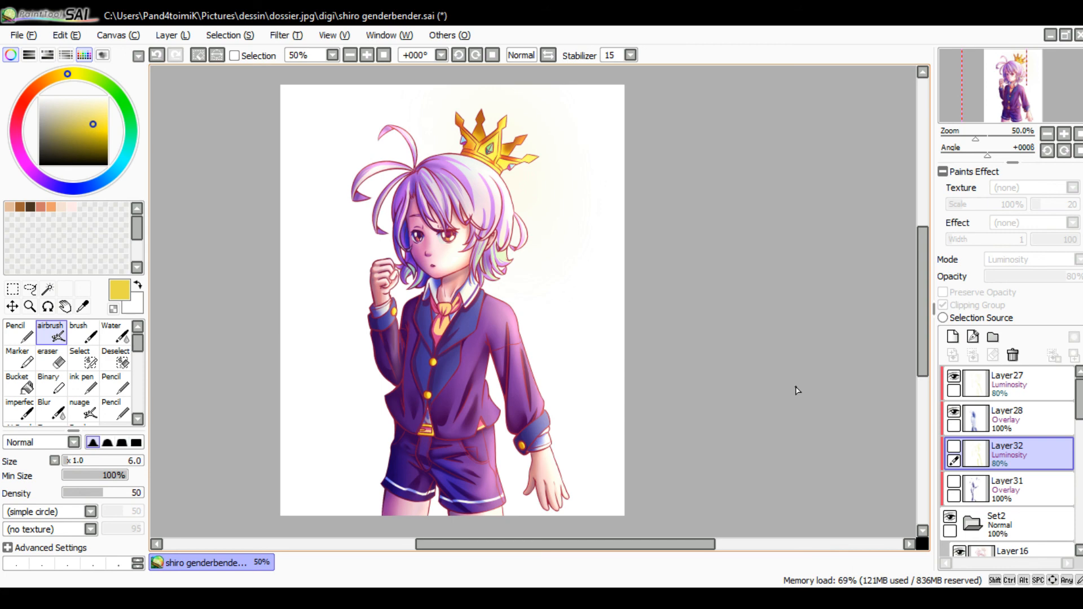
# Hide Layer27 and Layer28 and show Layer32 again, toggling Layer31 to compare its shading before leaving it on
pyautogui.click(953, 376)
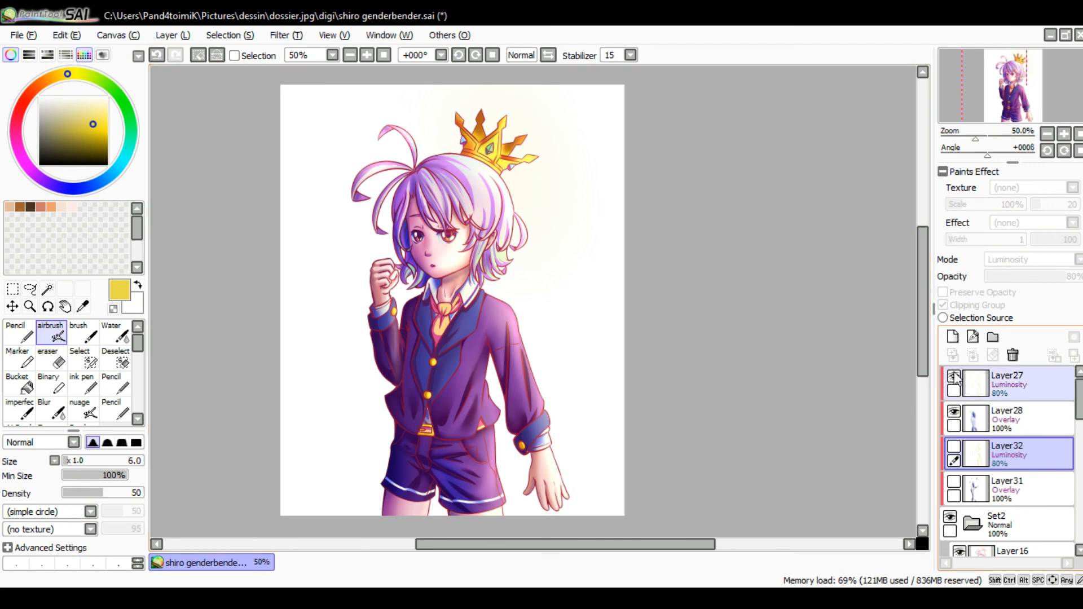
pyautogui.click(953, 411)
pyautogui.click(953, 446)
pyautogui.click(953, 482)
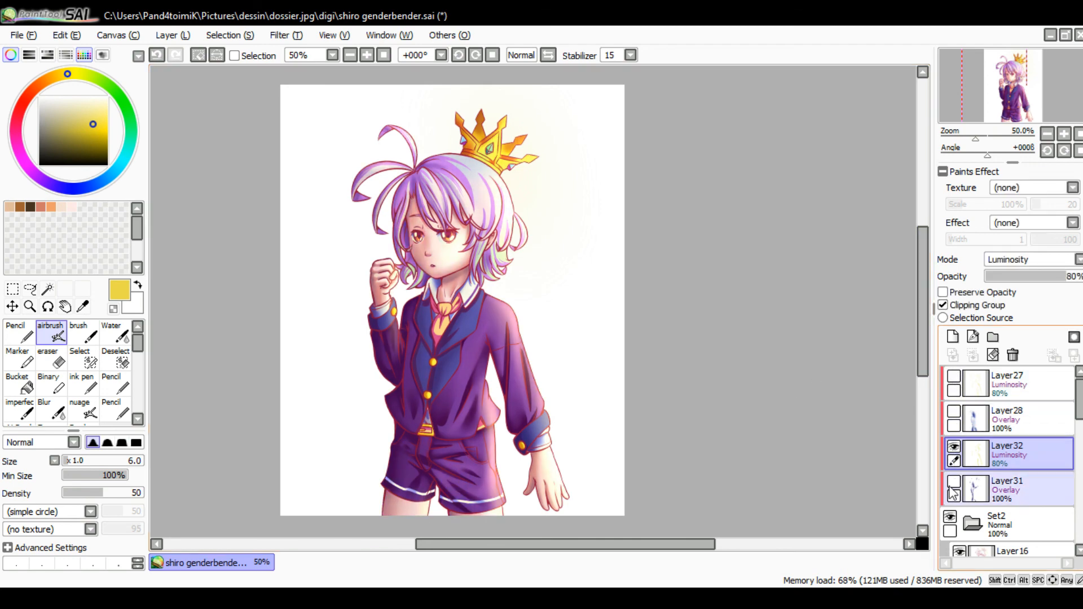
pyautogui.click(954, 481)
pyautogui.click(953, 482)
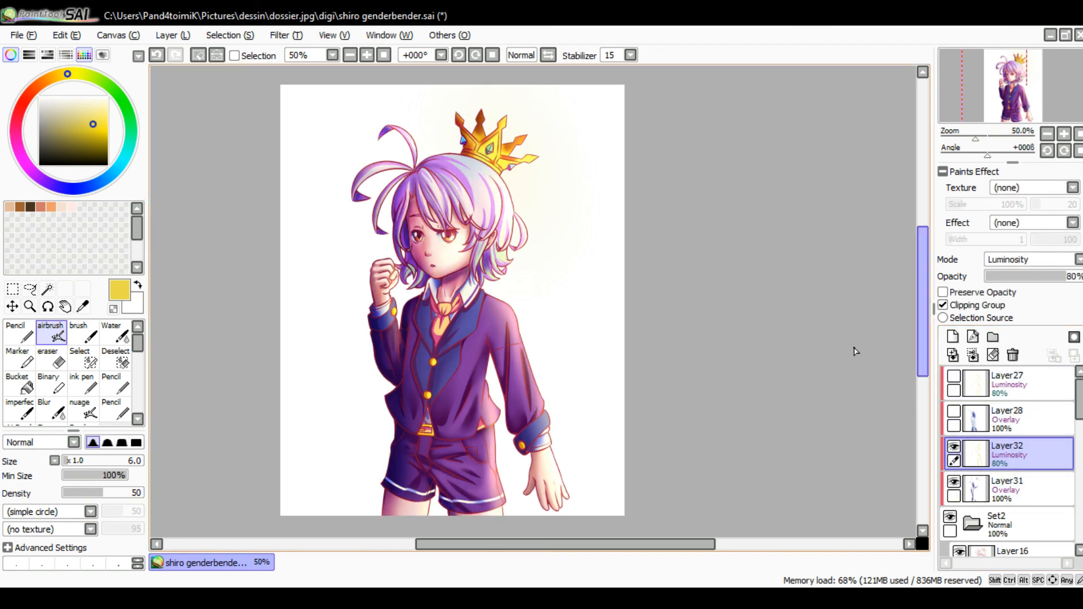